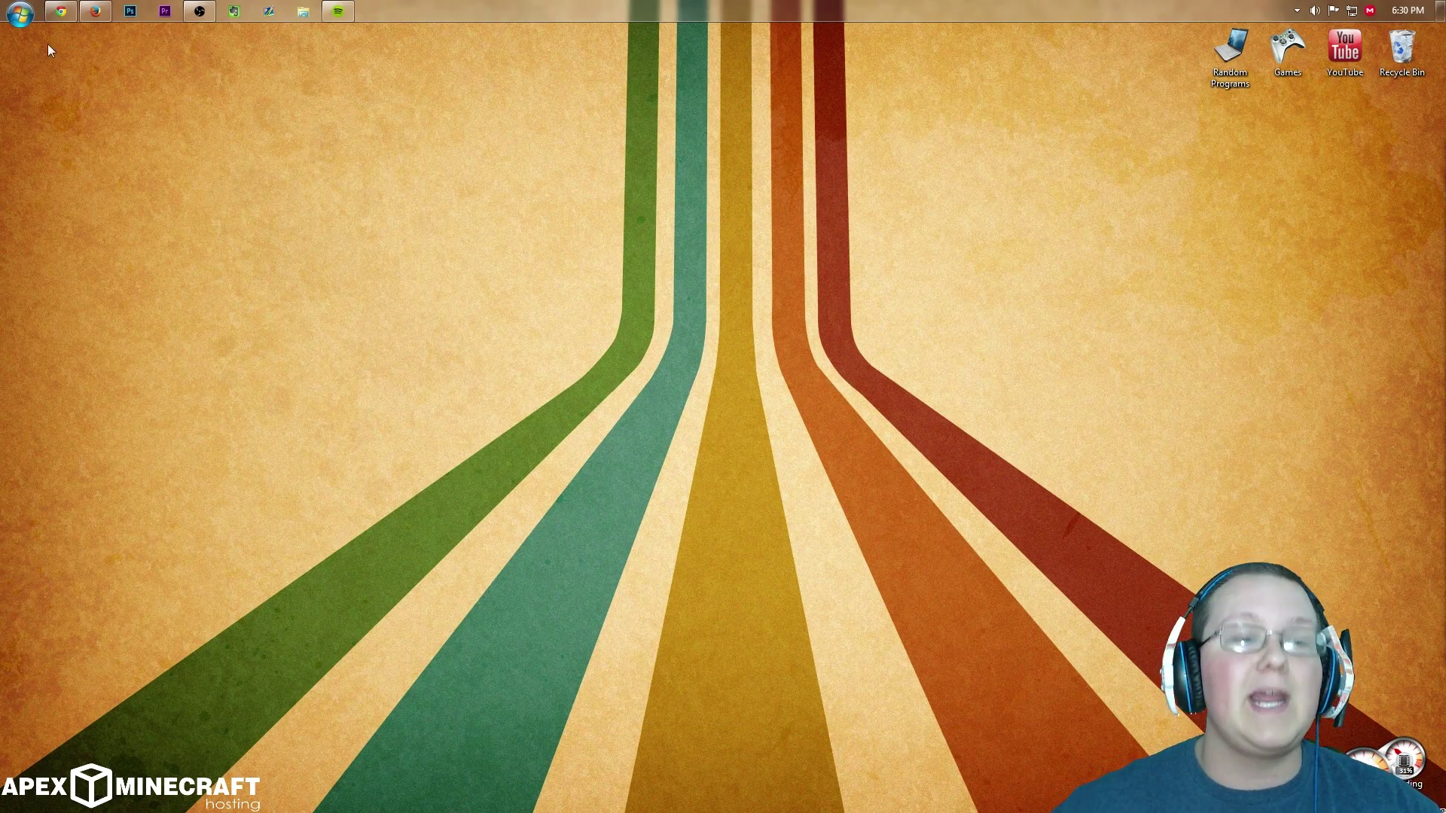
# Step: Switch to Chrome and open the Version 45 page from the Rainbow Server .jar downloads list
pyautogui.click(61, 10)
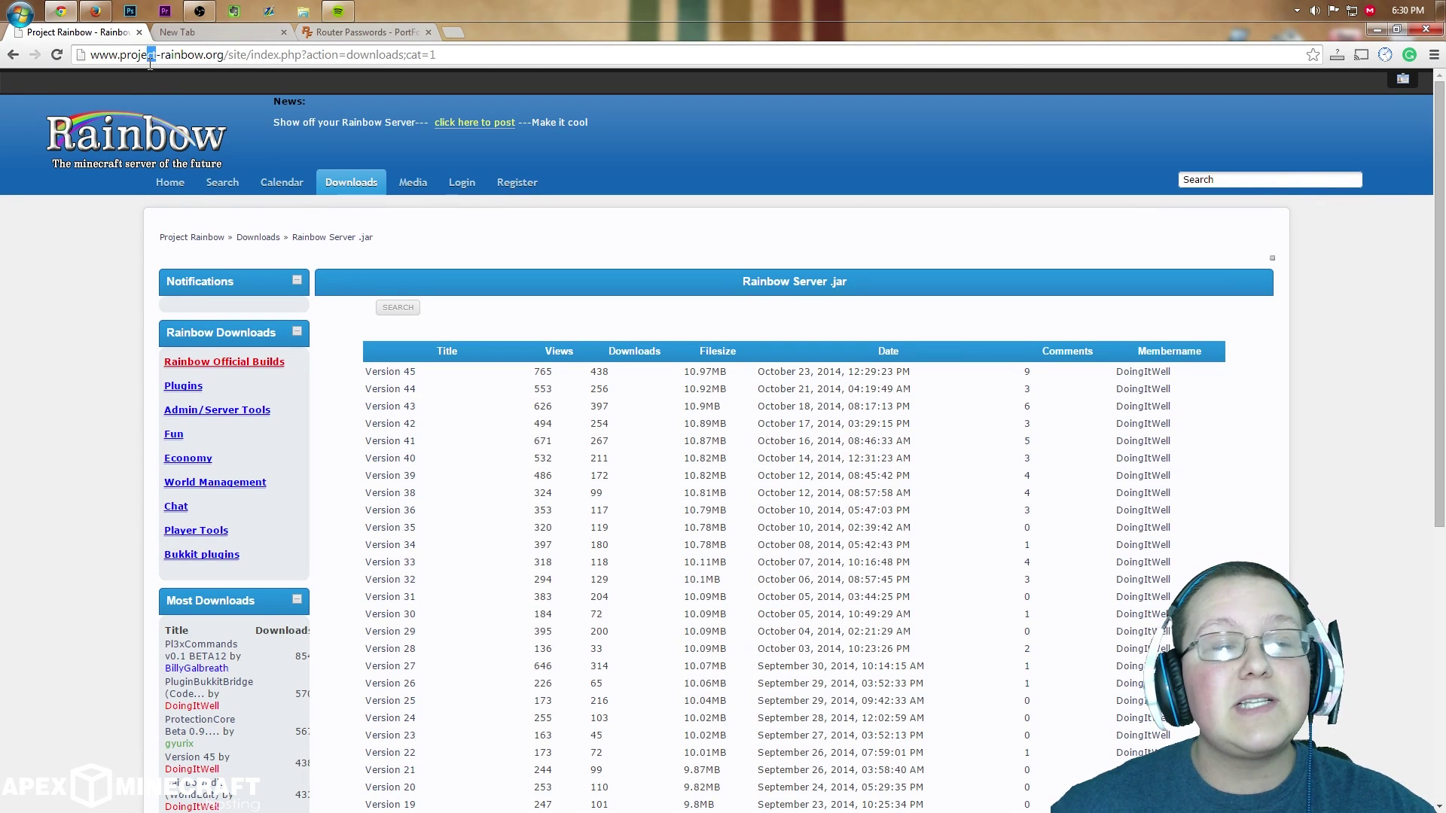
pyautogui.moveTo(126, 55); pyautogui.dragTo(249, 54)
pyautogui.click(248, 55)
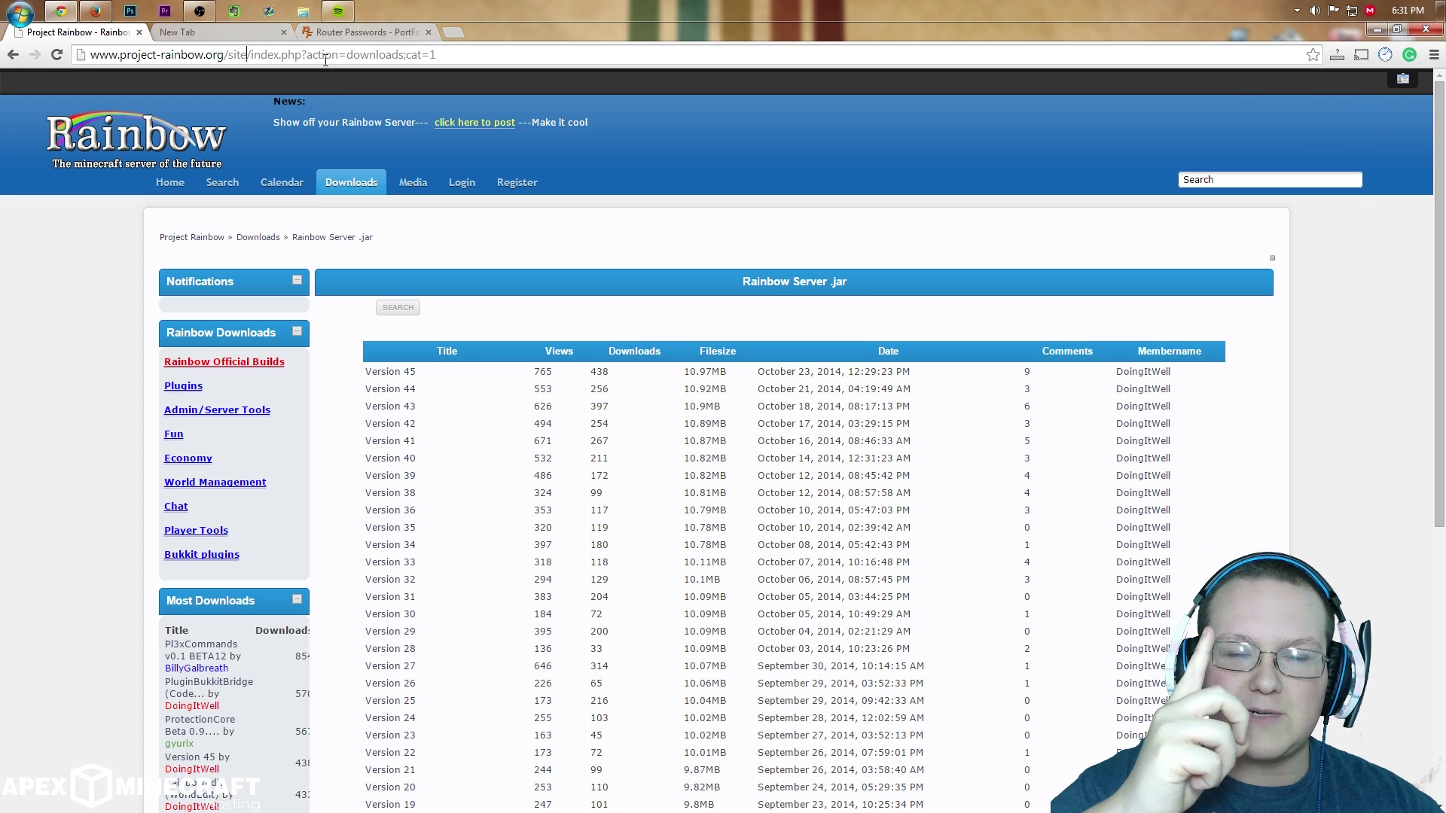
pyautogui.scroll(-1, 561, 339)
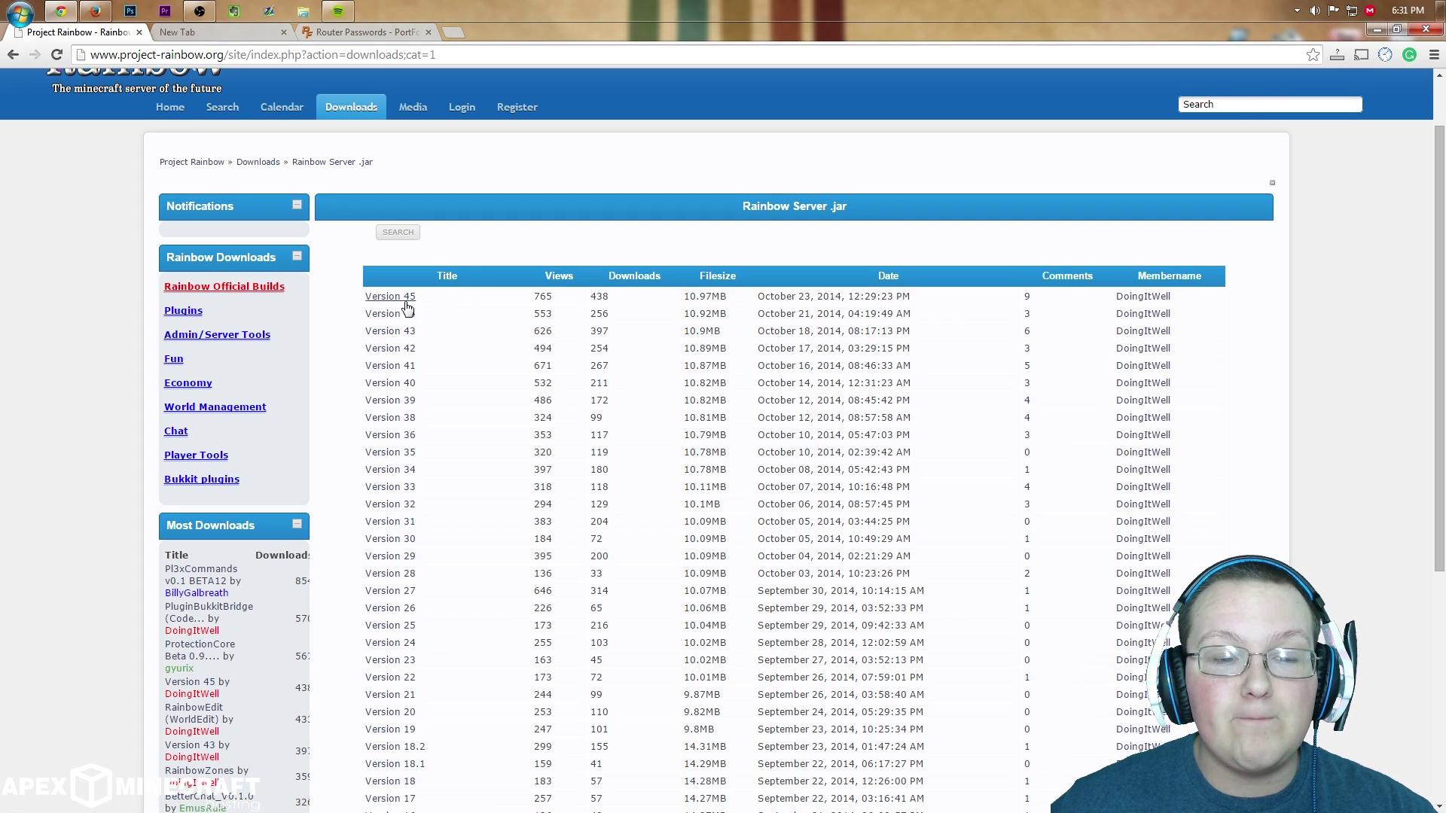
pyautogui.click(399, 303)
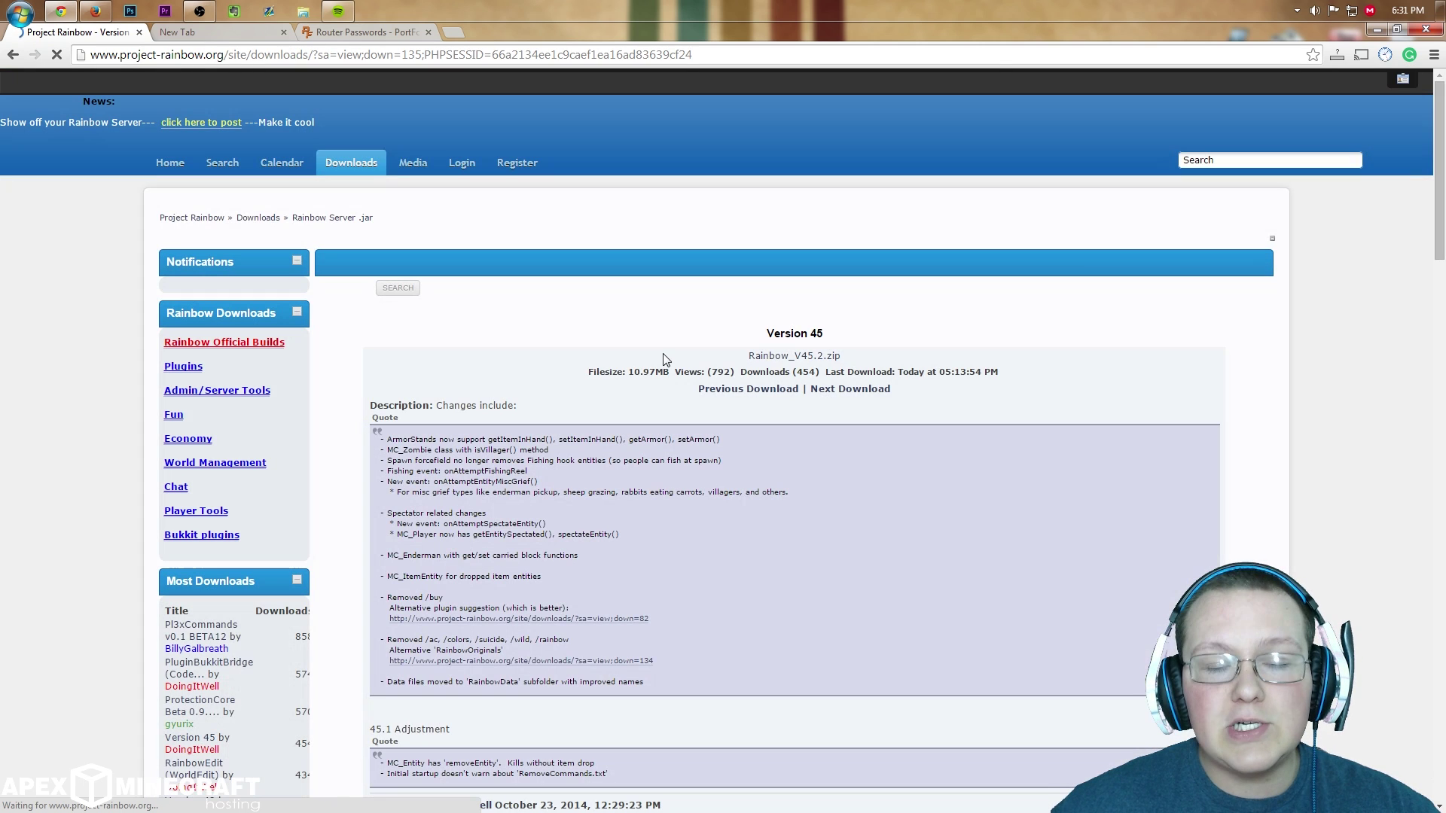
# Step: Download Rainbow_V45.2.zip, keep the flagged file, and minimize the browser to show the desktop
pyautogui.moveTo(766, 357); pyautogui.dragTo(840, 354)
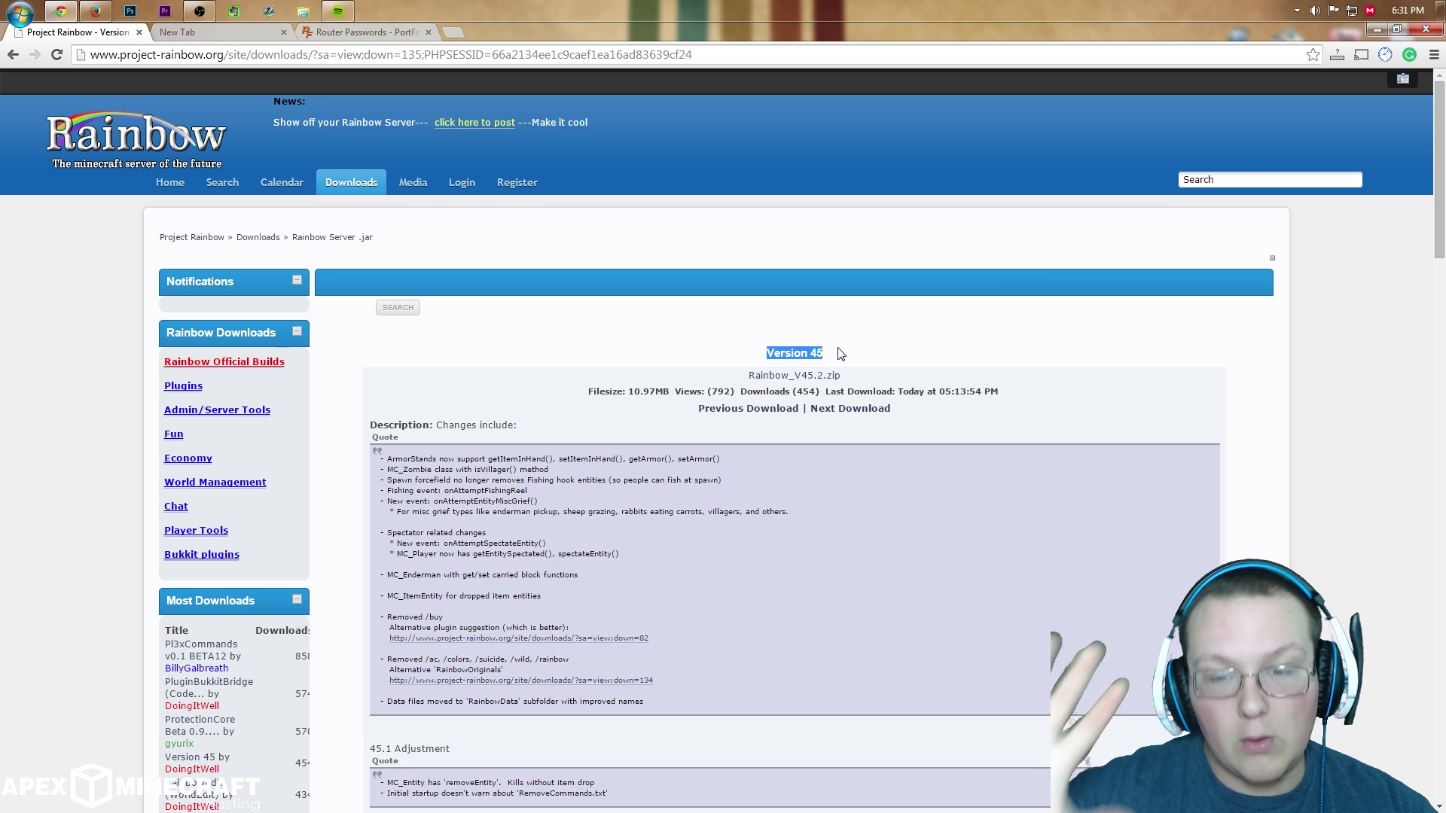
pyautogui.click(967, 368)
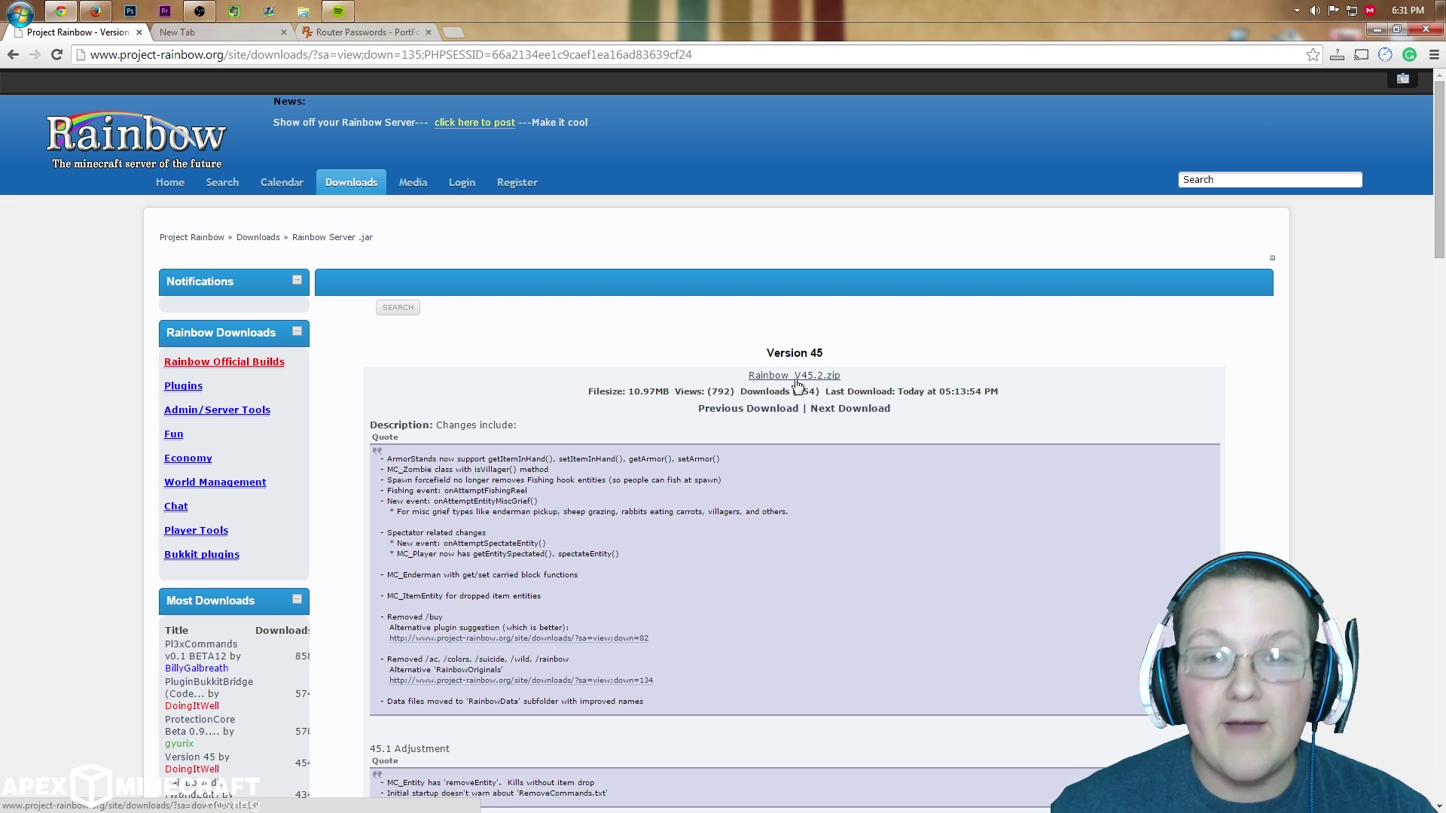
pyautogui.click(796, 377)
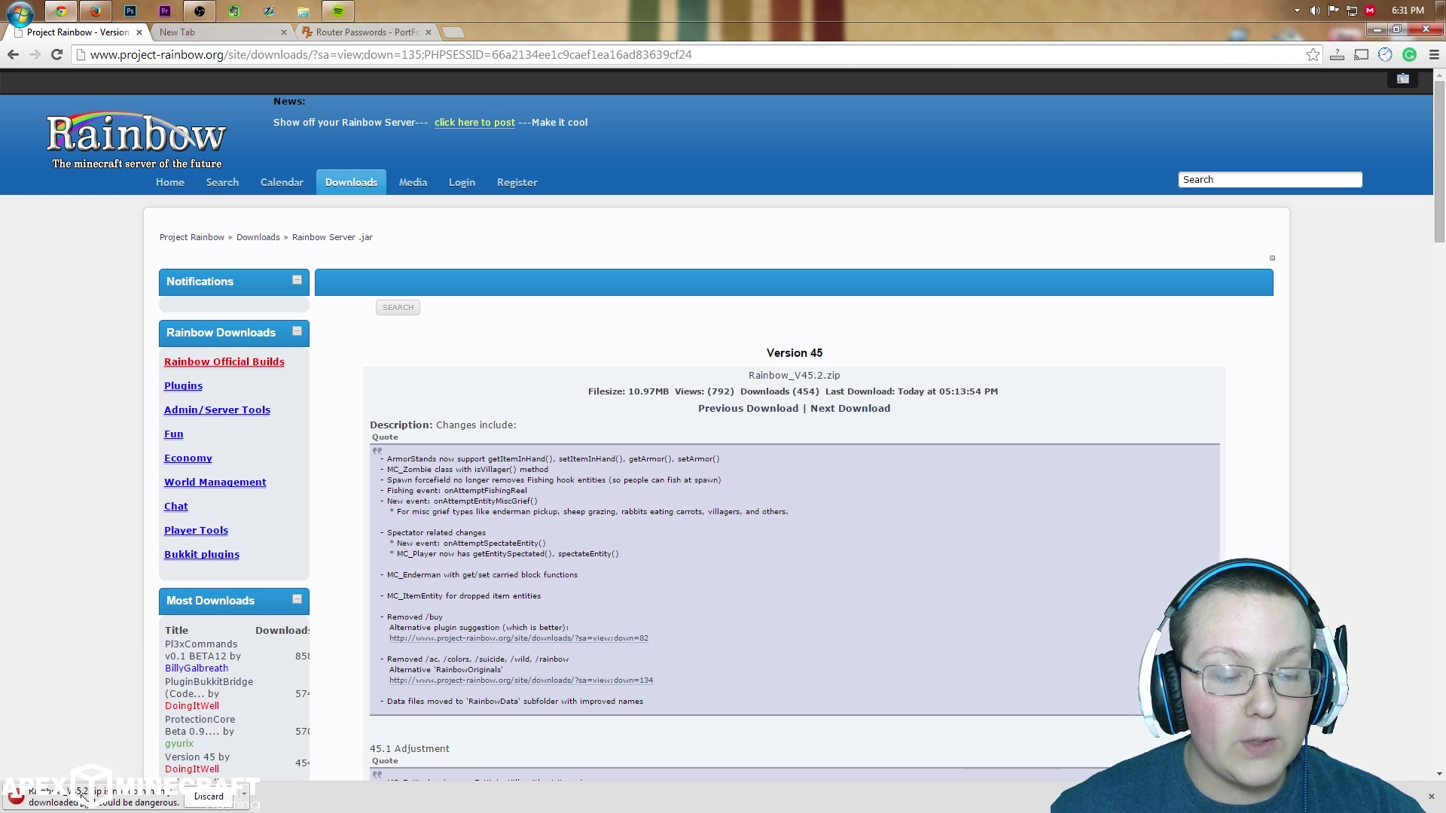
pyautogui.click(243, 796)
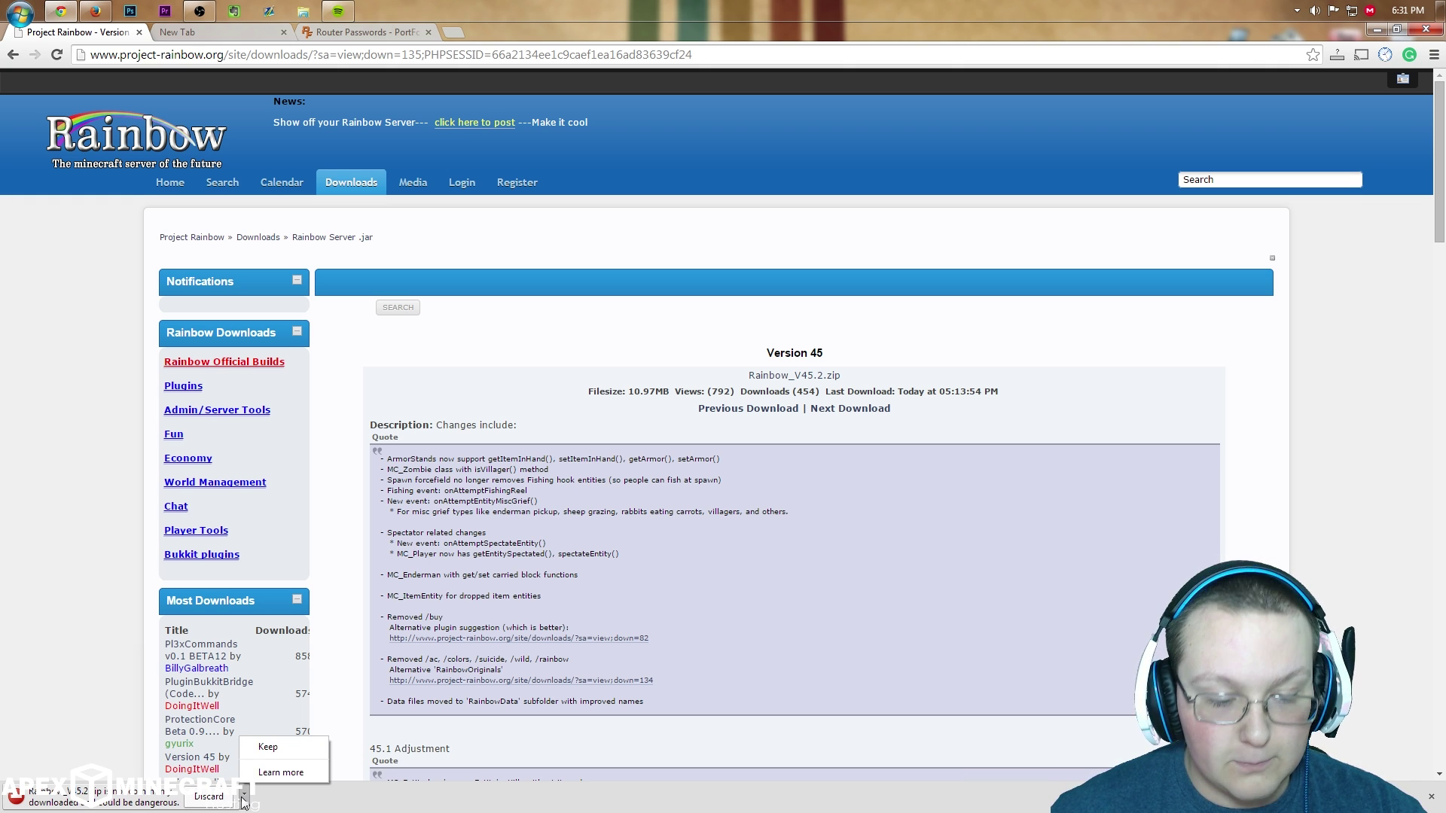
pyautogui.click(275, 747)
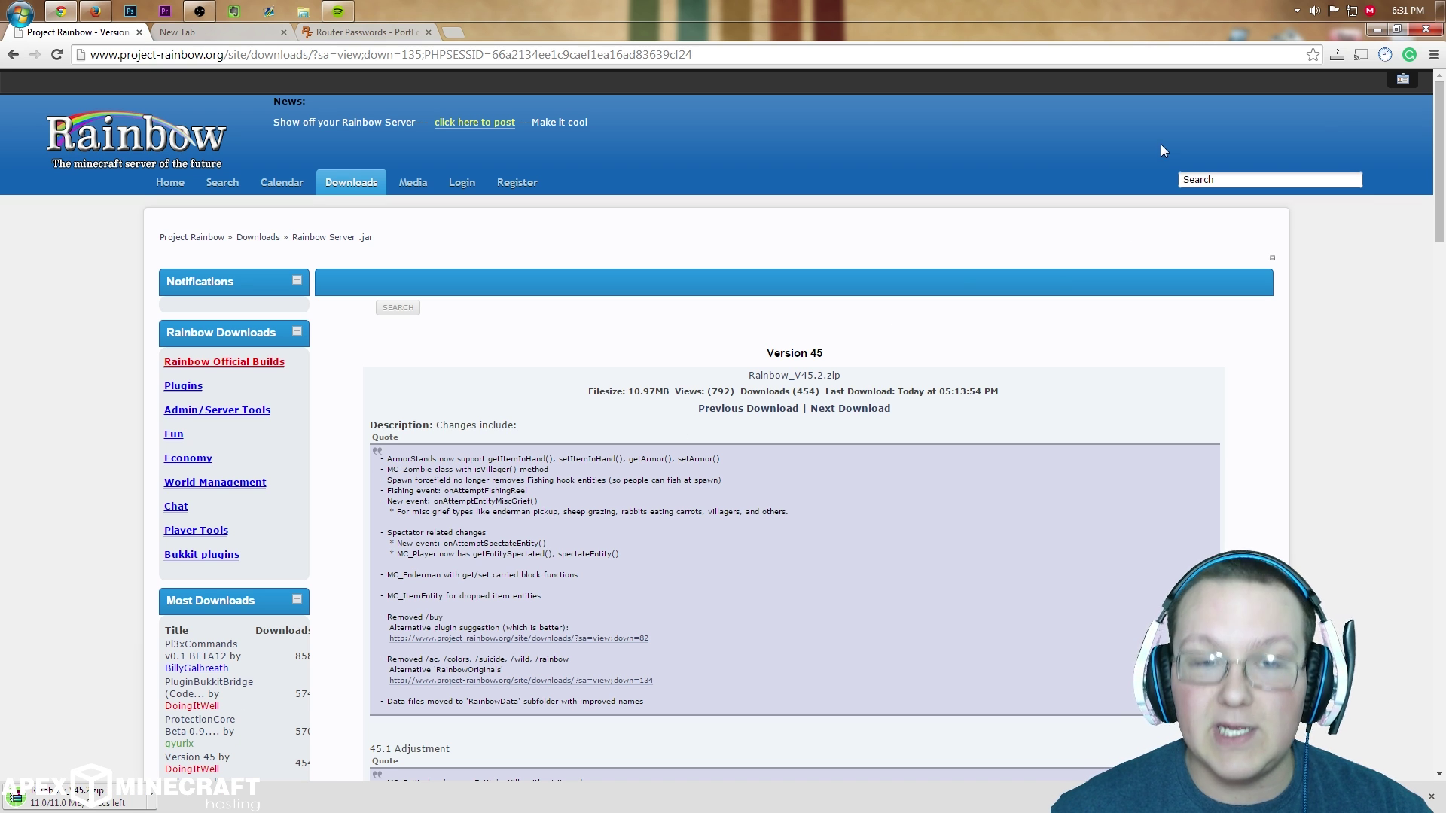
pyautogui.click(1375, 29)
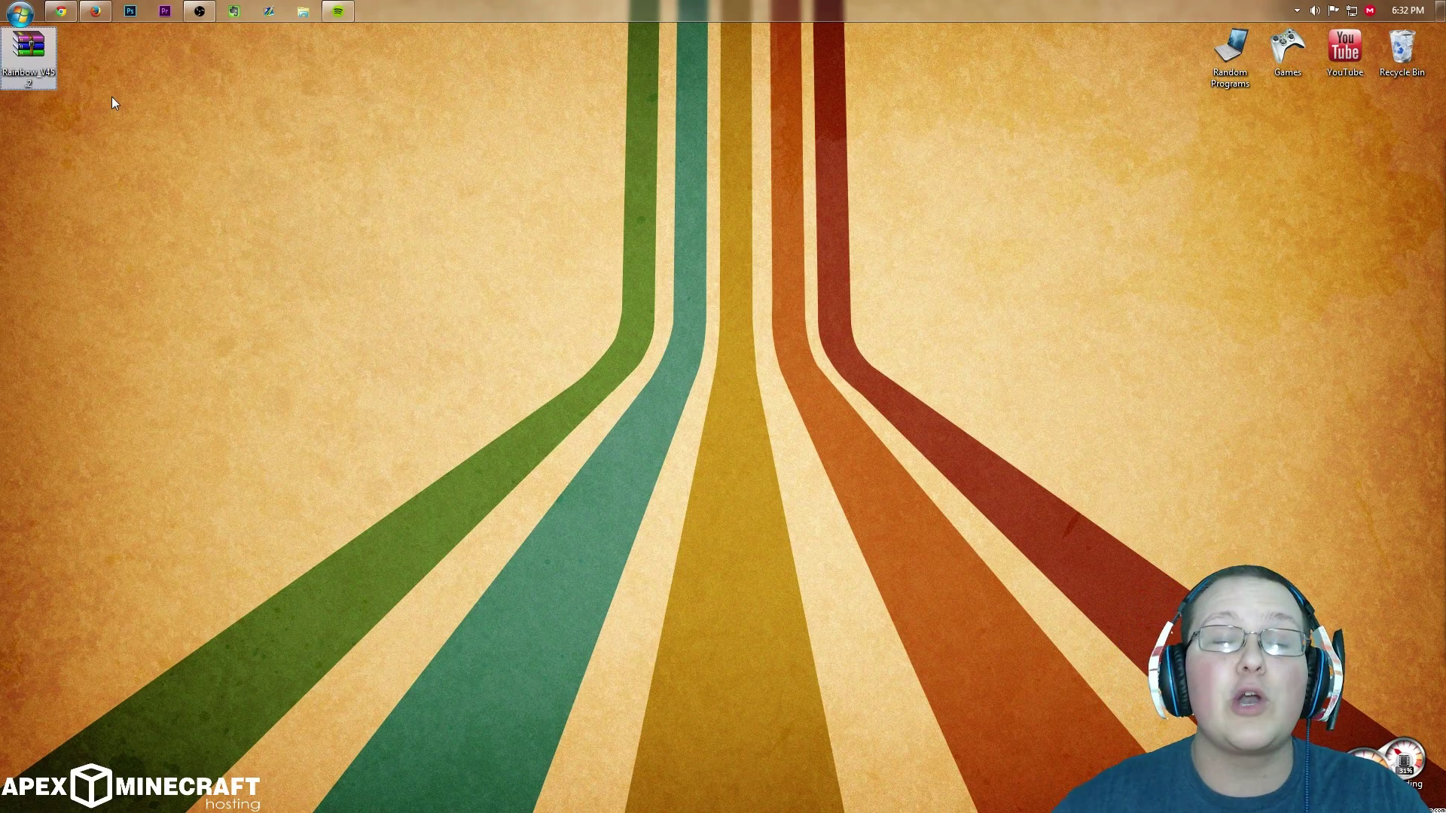
# Step: Check the Downloads folder for the archive and close the folder window
pyautogui.press('super+r')
pyautogui.write('downloads')
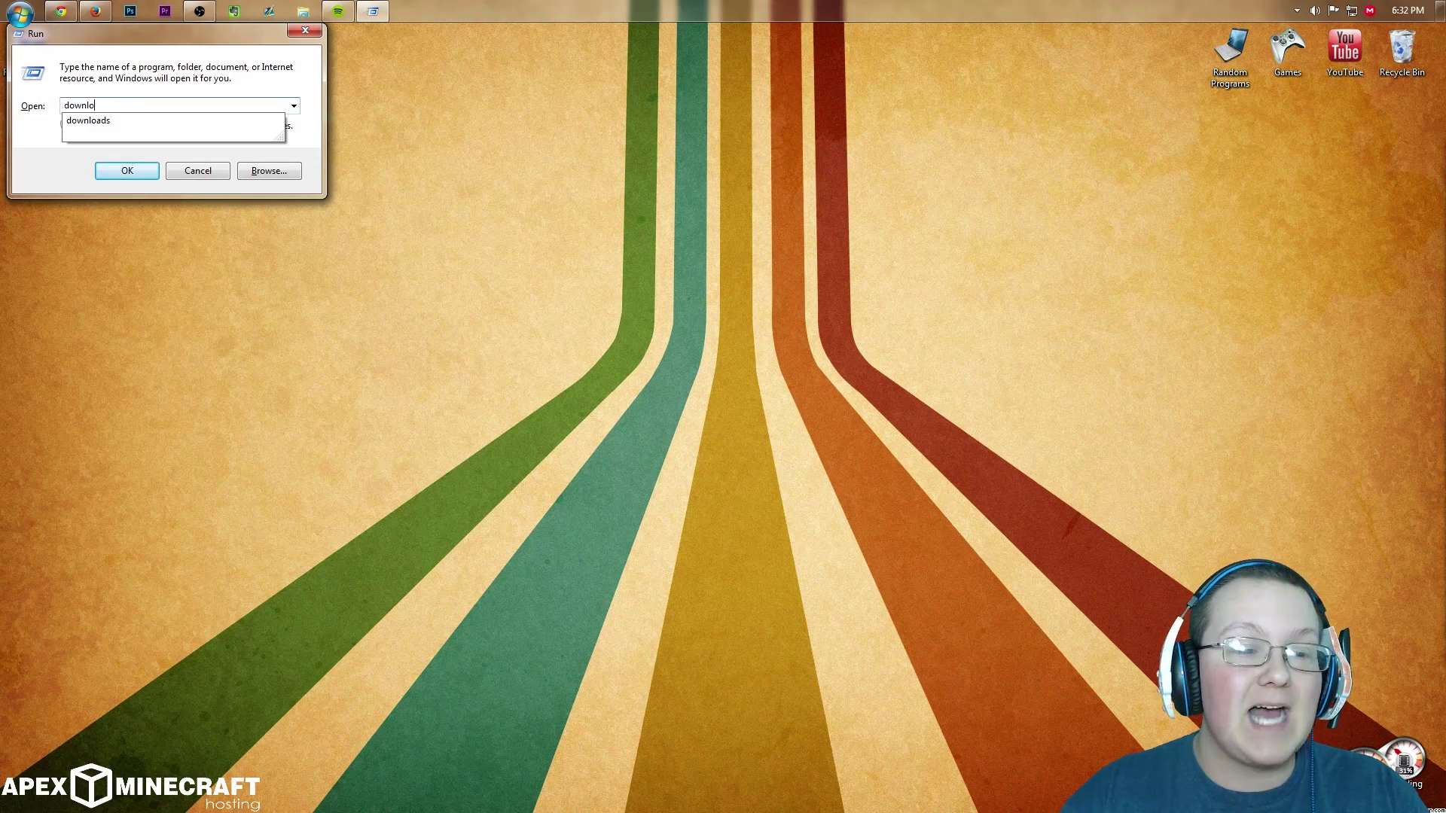
pyautogui.press('Return')
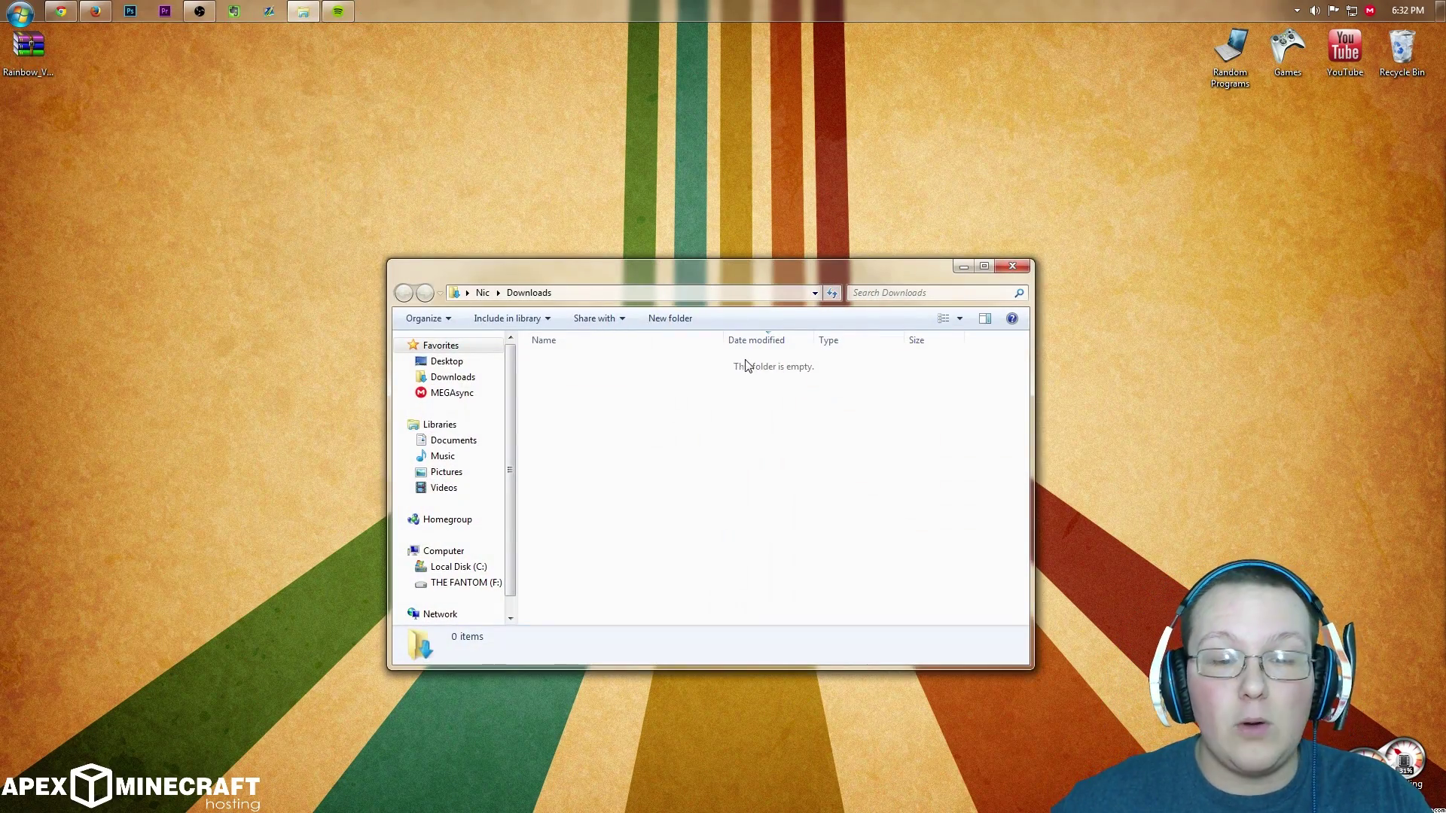
pyautogui.click(1016, 265)
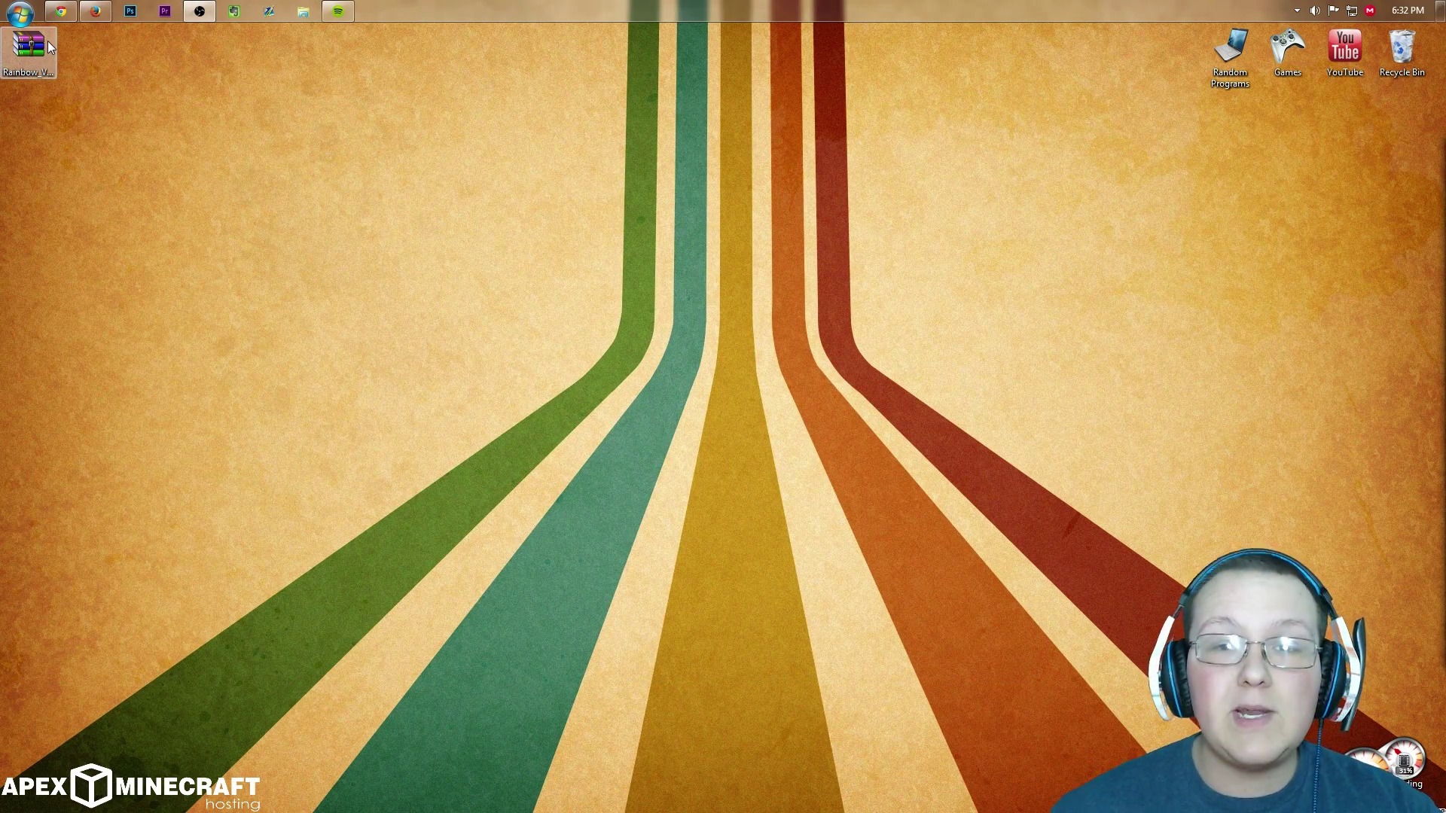
# Step: Extract Rainbow_V45.2.zip into a Rainbow_V45.2 folder on the desktop and move the zip to the Recycle Bin
pyautogui.rightClick(26, 64)
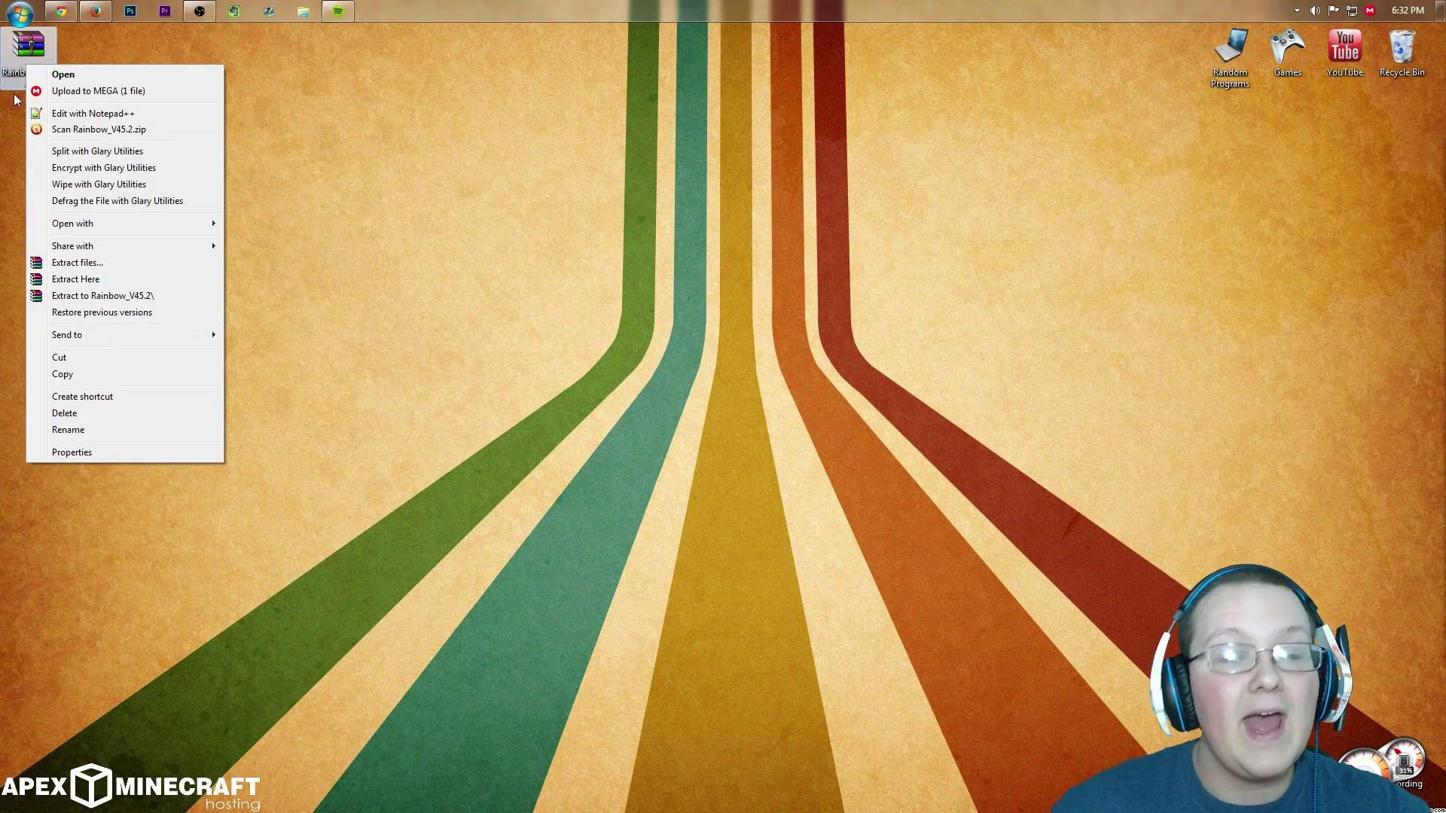
pyautogui.click(67, 267)
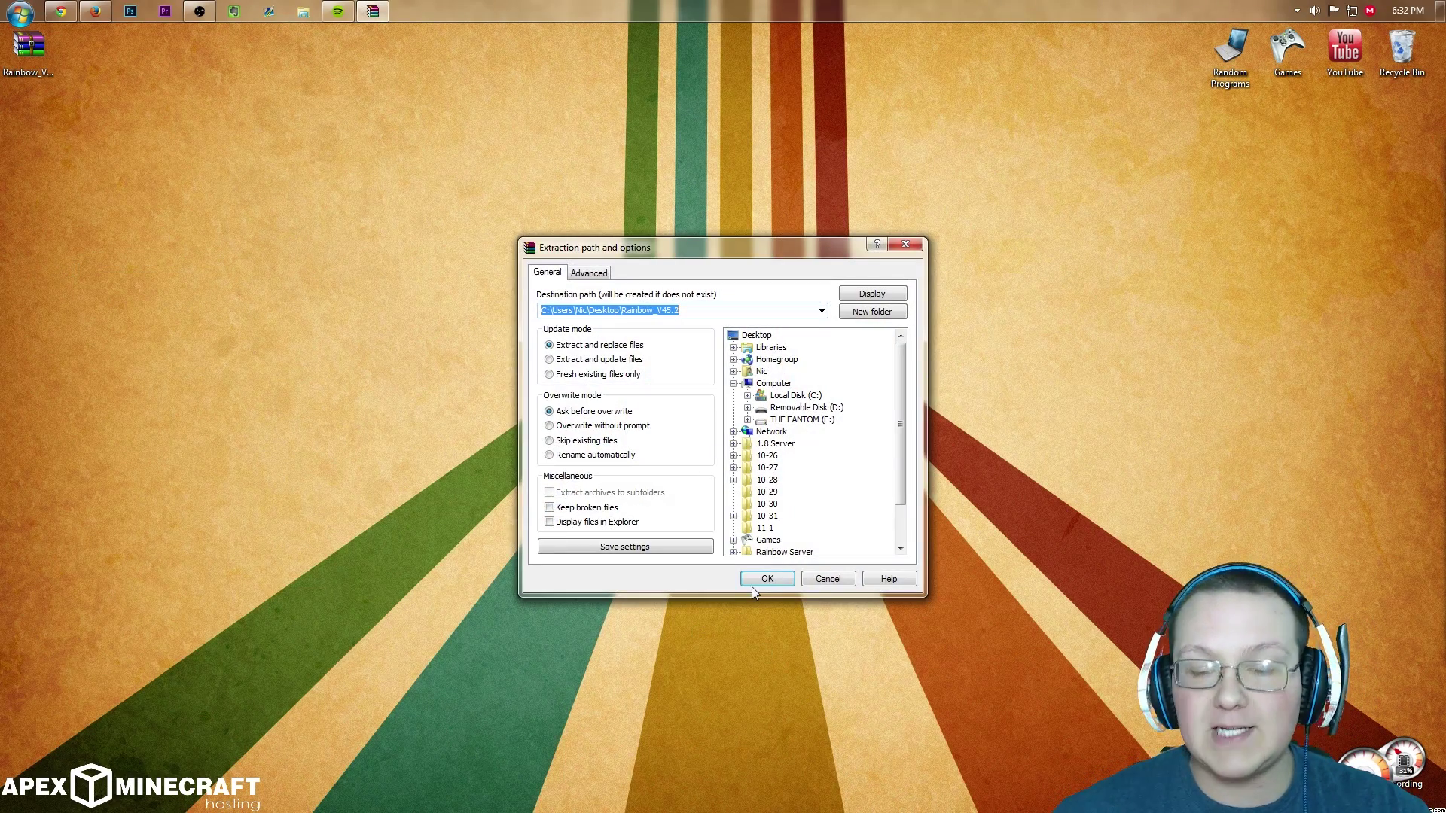
pyautogui.click(754, 583)
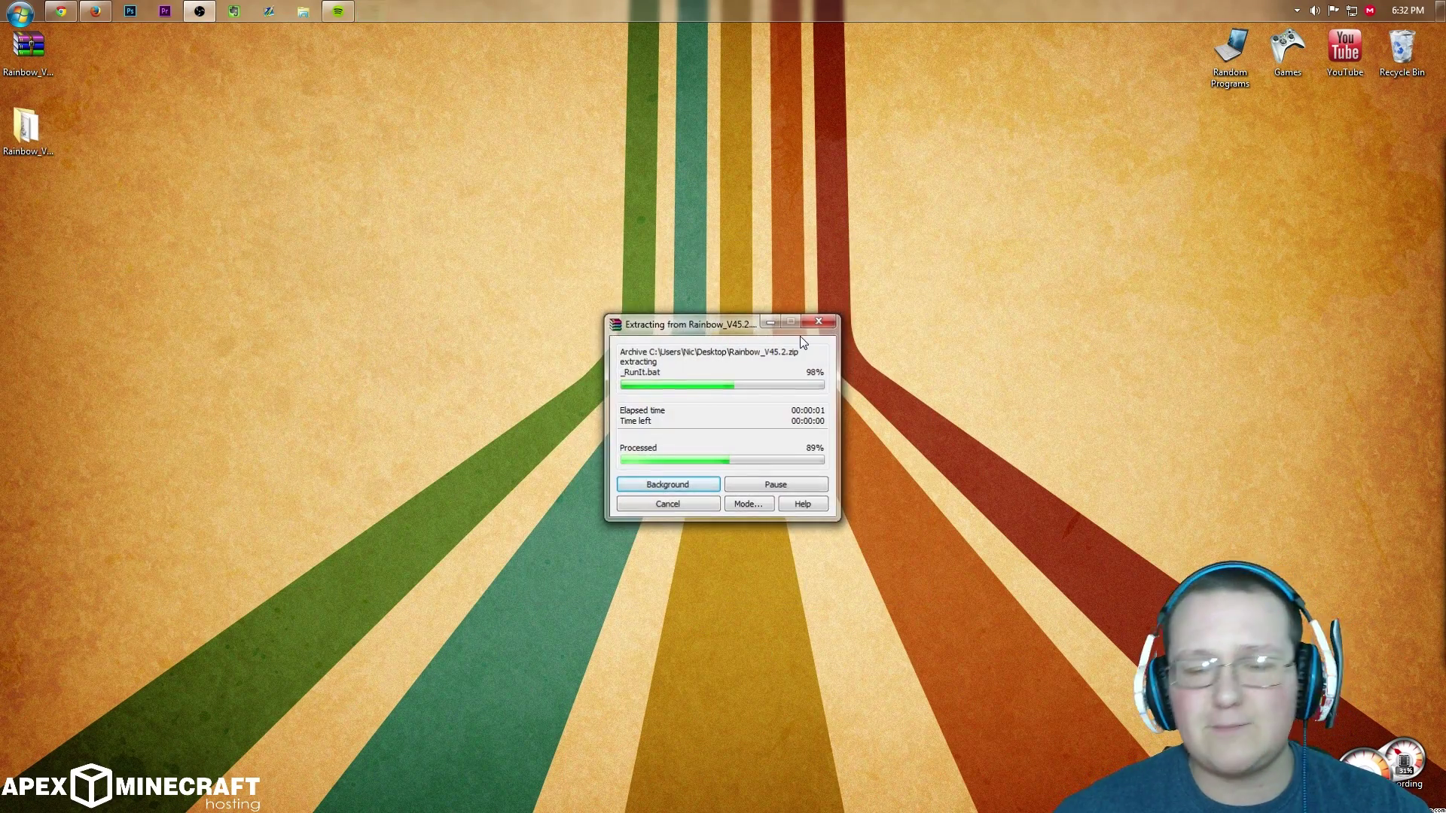
pyautogui.click(28, 132)
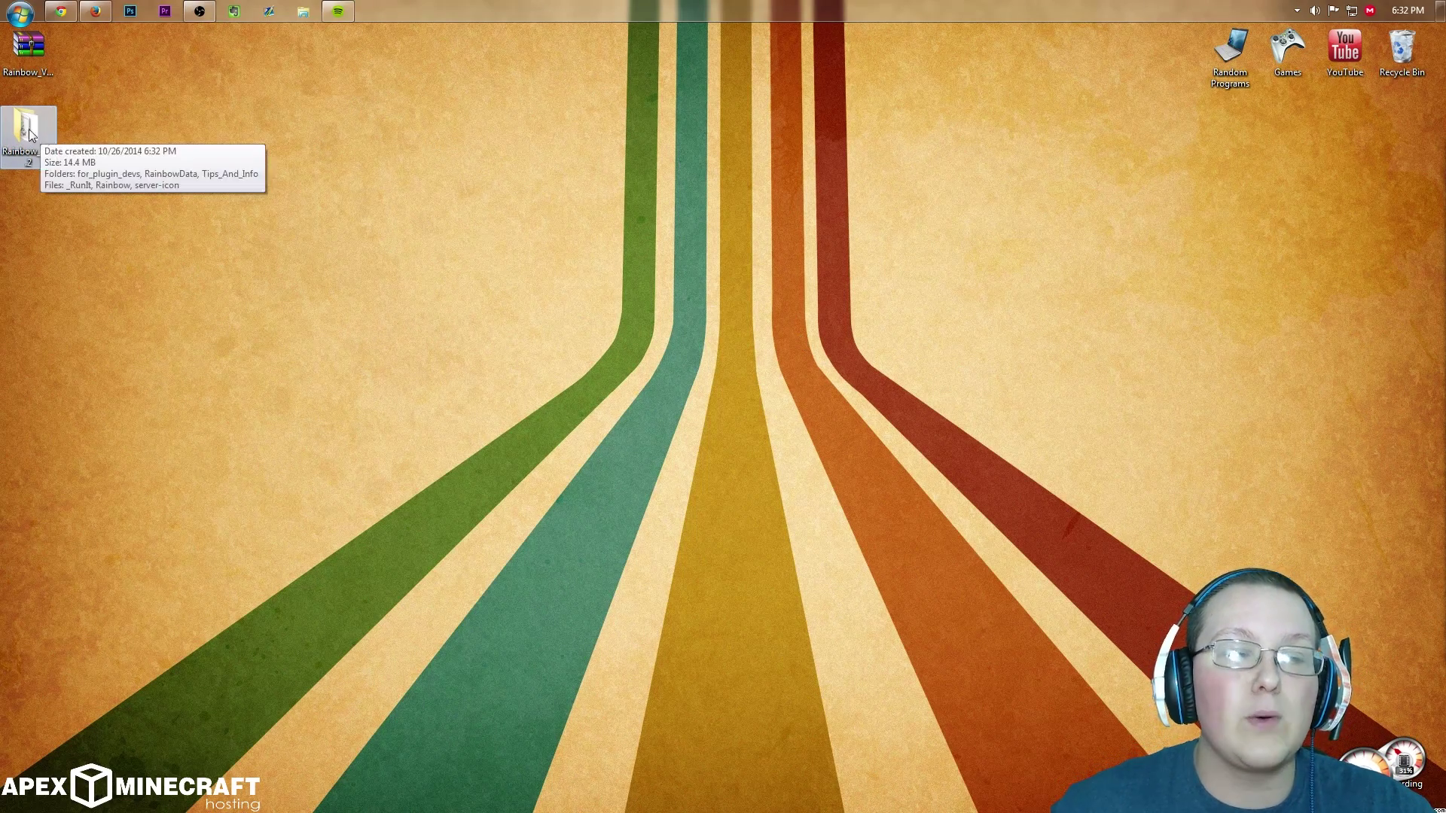
pyautogui.moveTo(28, 46); pyautogui.dragTo(1402, 53)
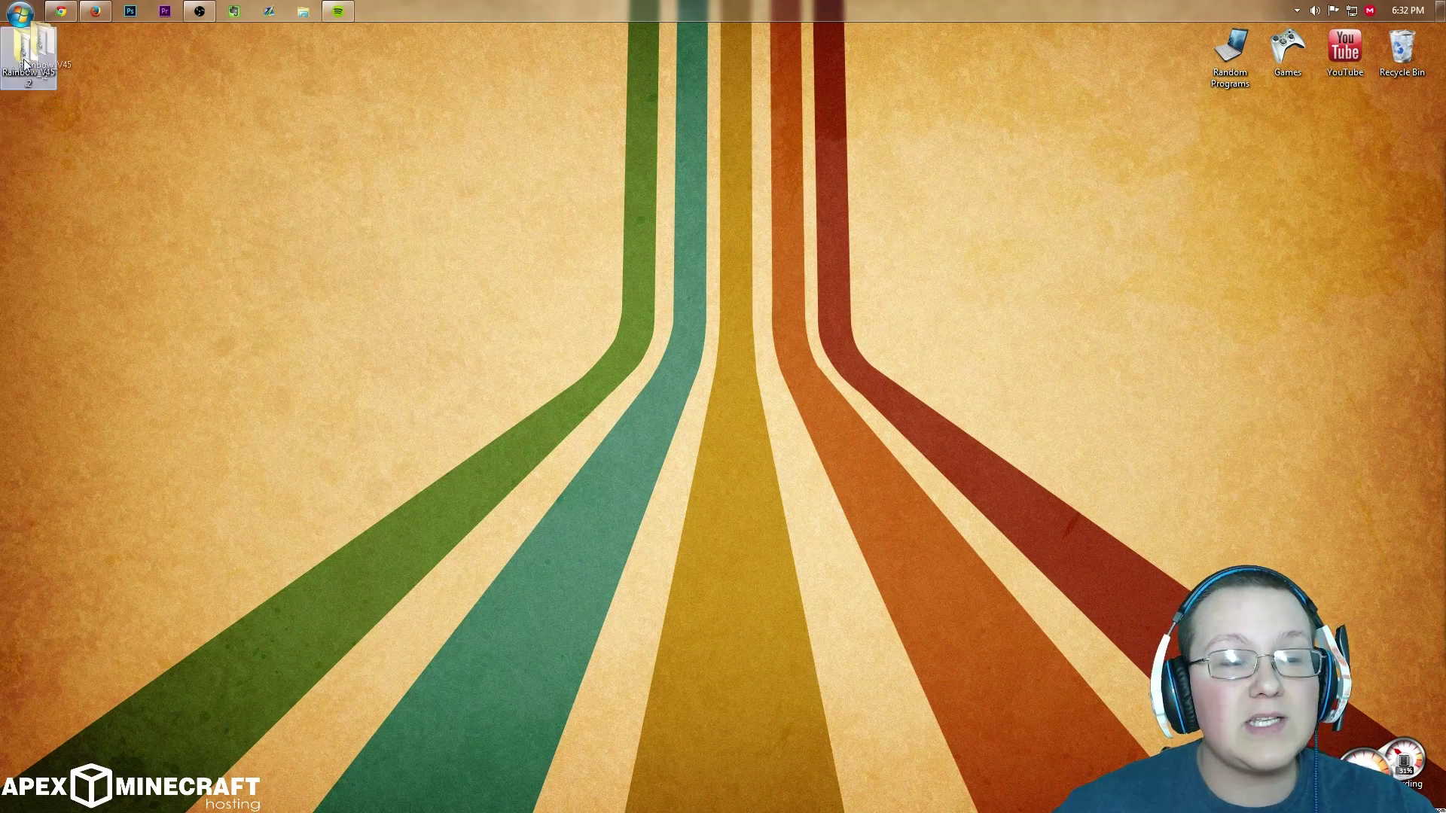
# Step: Create a new desktop folder named Rainbow Tut Server
pyautogui.rightClick(382, 172)
pyautogui.moveTo(467, 315)
pyautogui.click(607, 317)
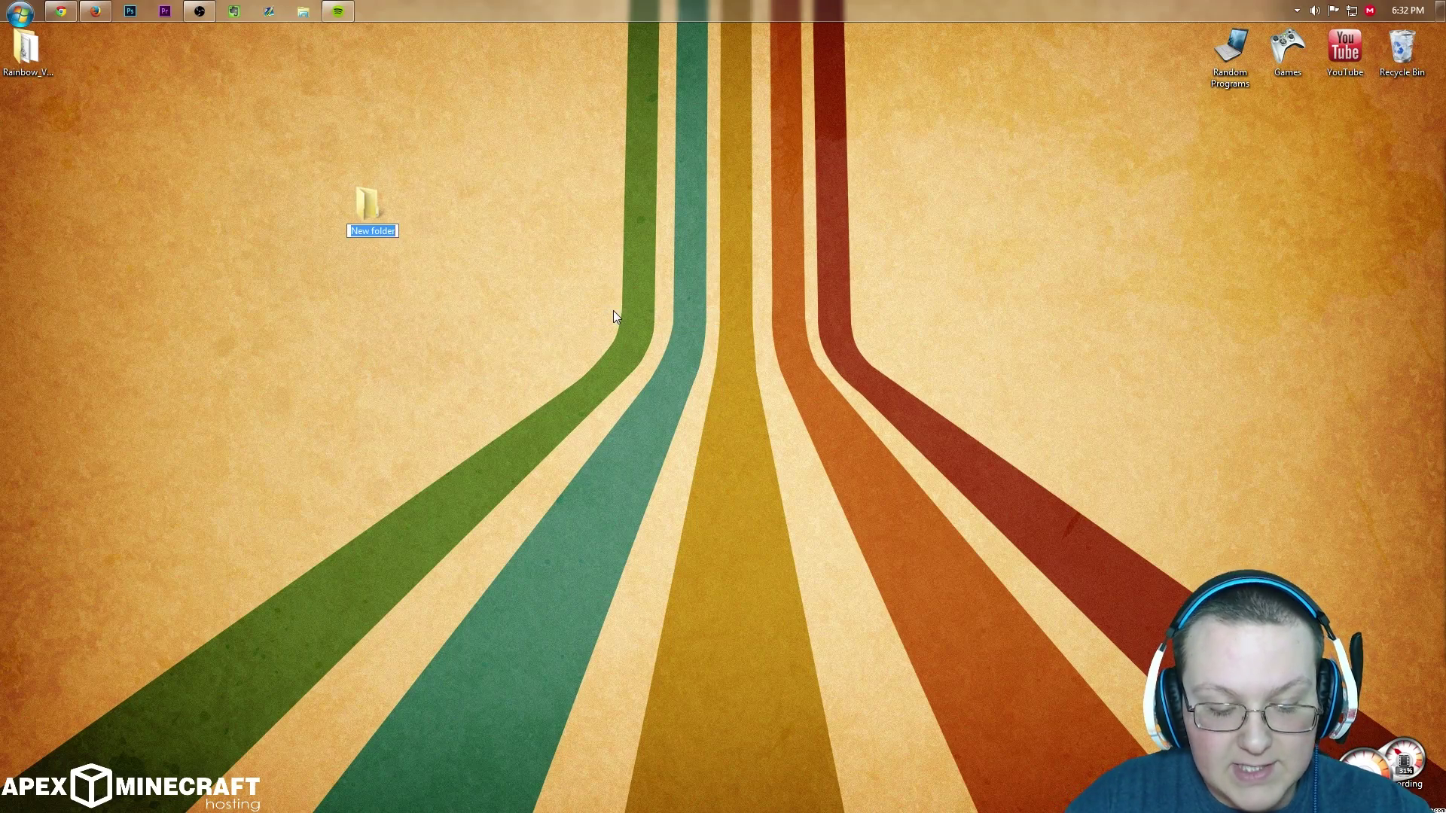
pyautogui.write('Rainbow T')
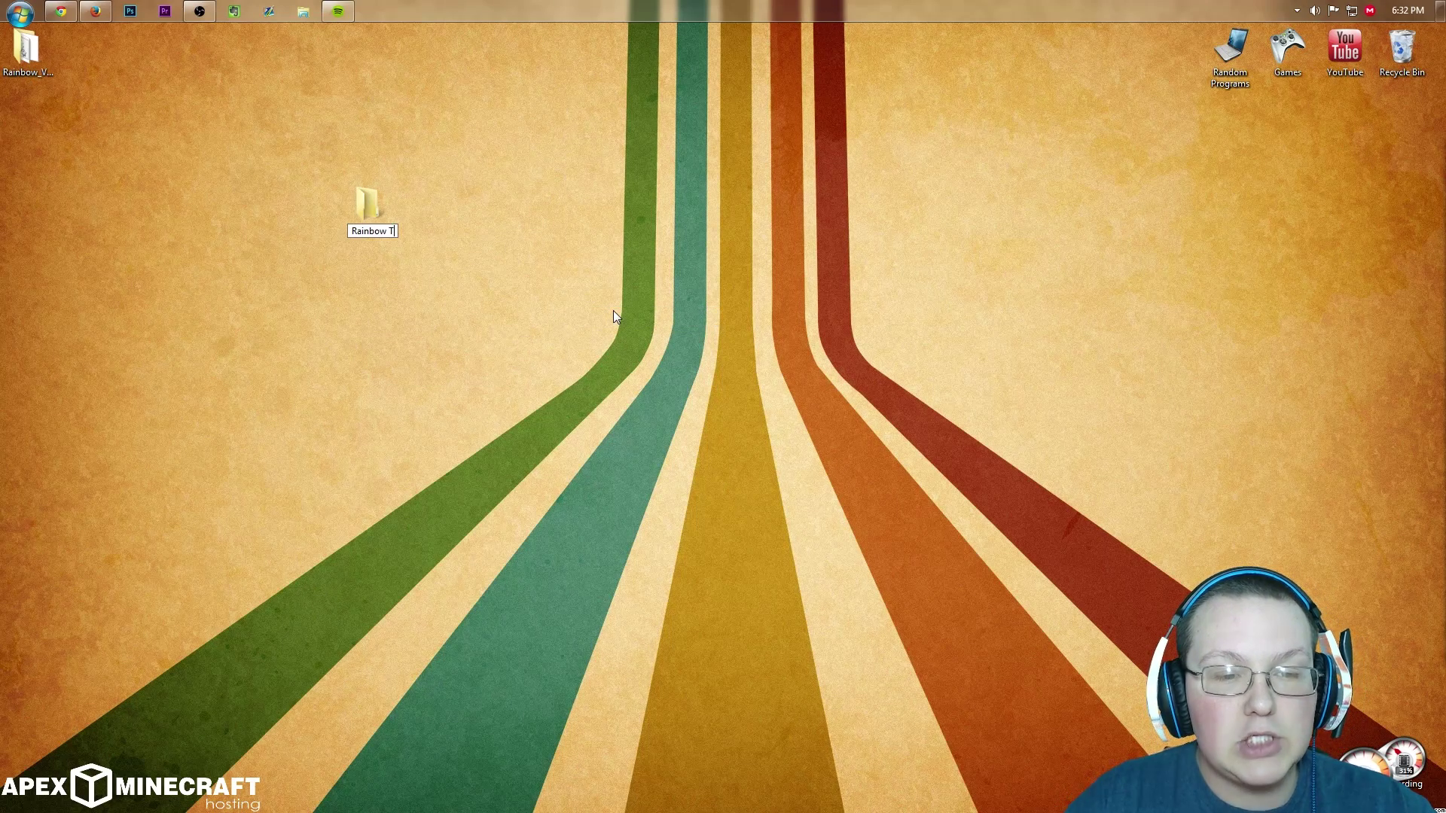
pyautogui.write('ut Server')
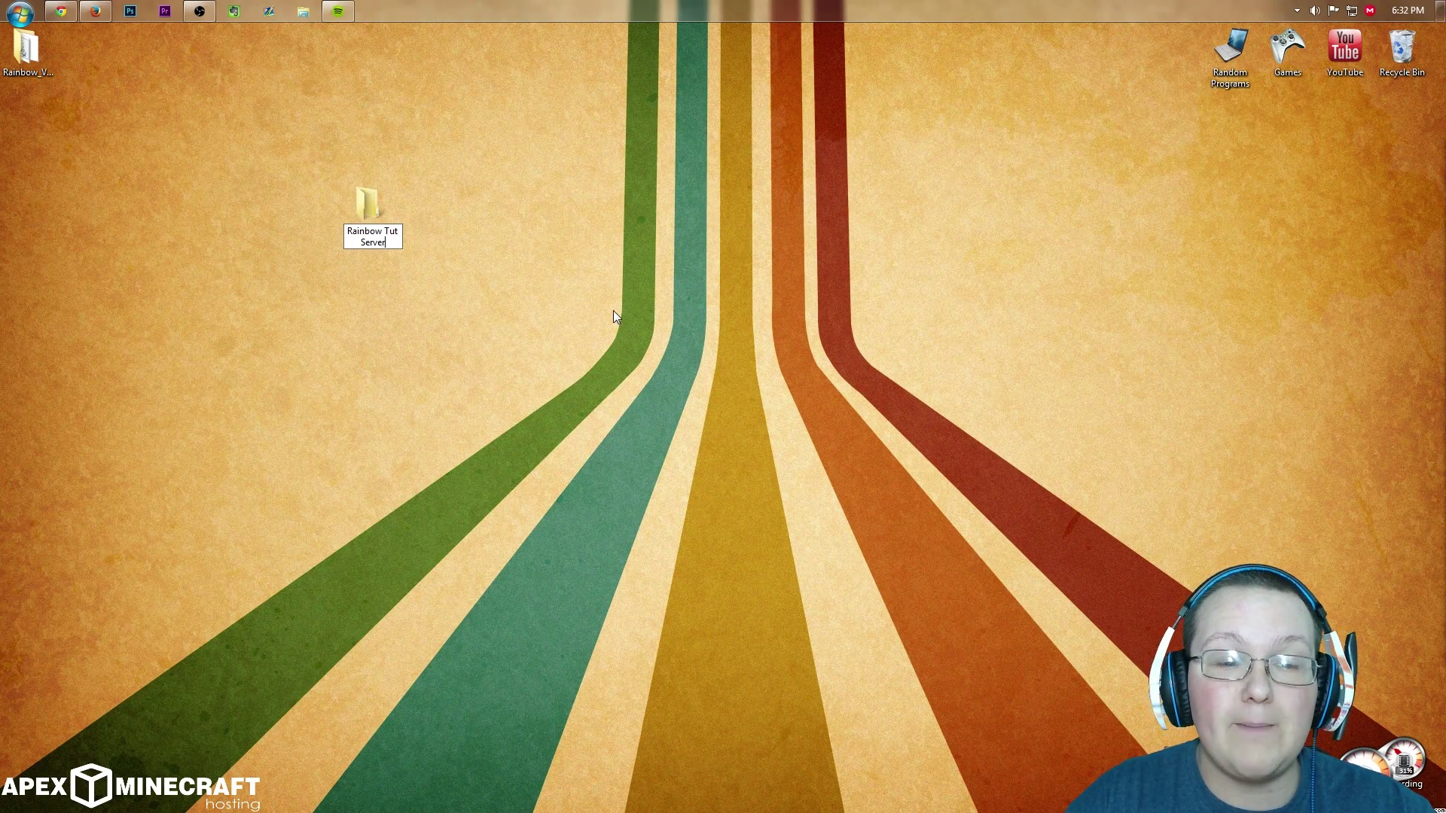
pyautogui.press('Return')
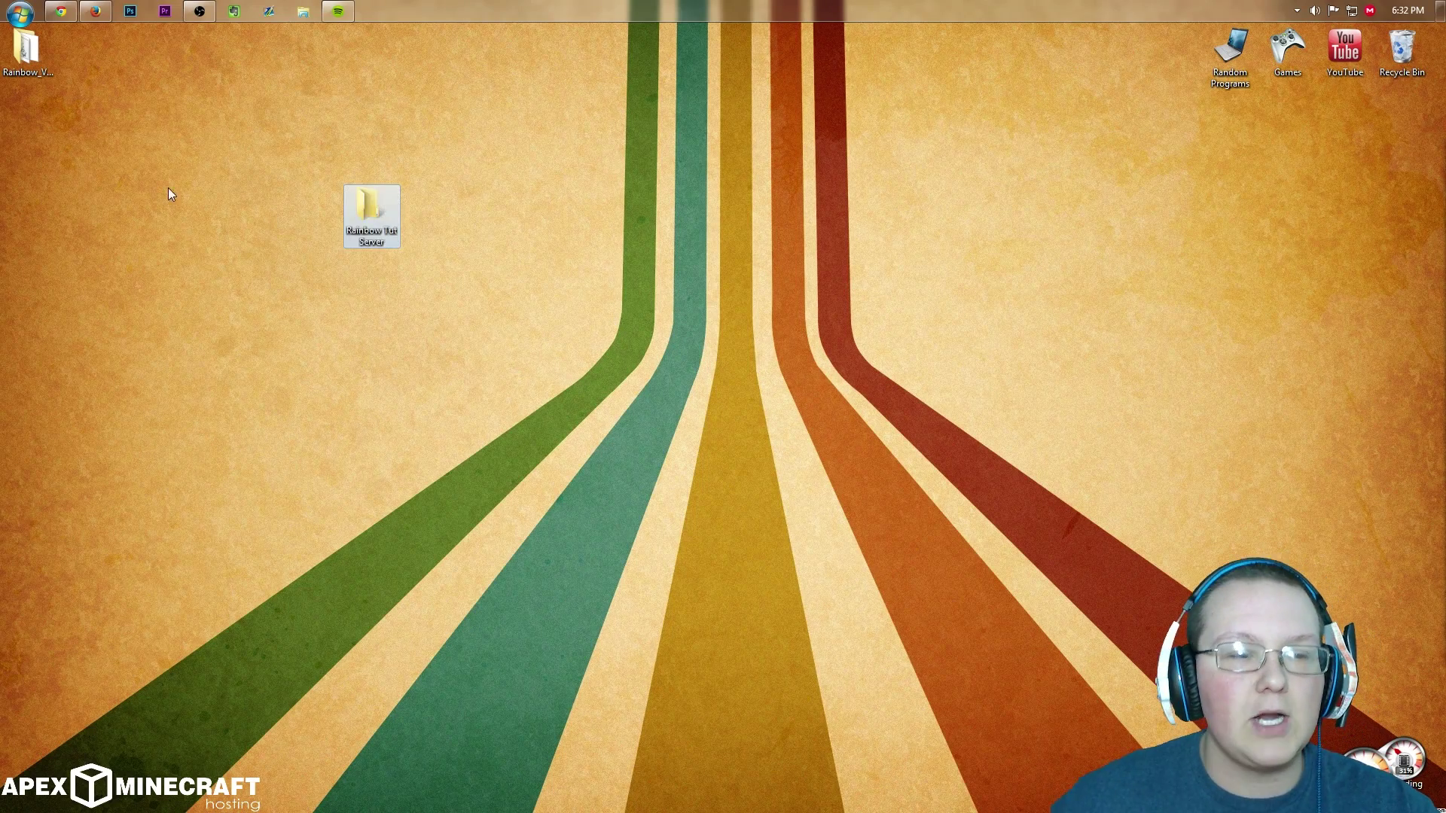
# Step: Open the Rainbow Tut Server and Rainbow_V45.2 folders and arrange their windows side by side
pyautogui.moveTo(360, 226); pyautogui.dragTo(720, 218)
pyautogui.doubleClick(720, 218)
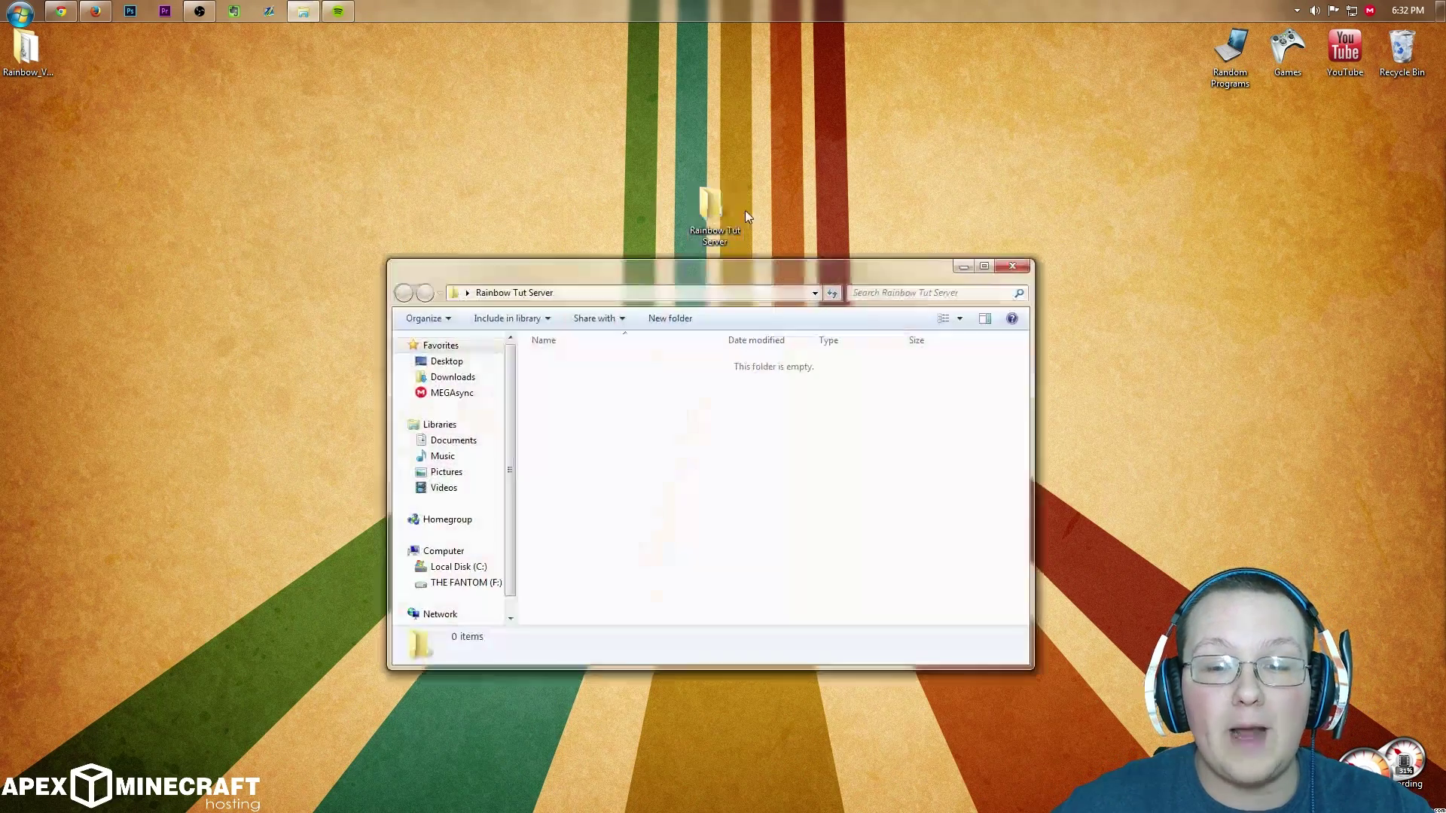
pyautogui.moveTo(676, 289); pyautogui.dragTo(1039, 163)
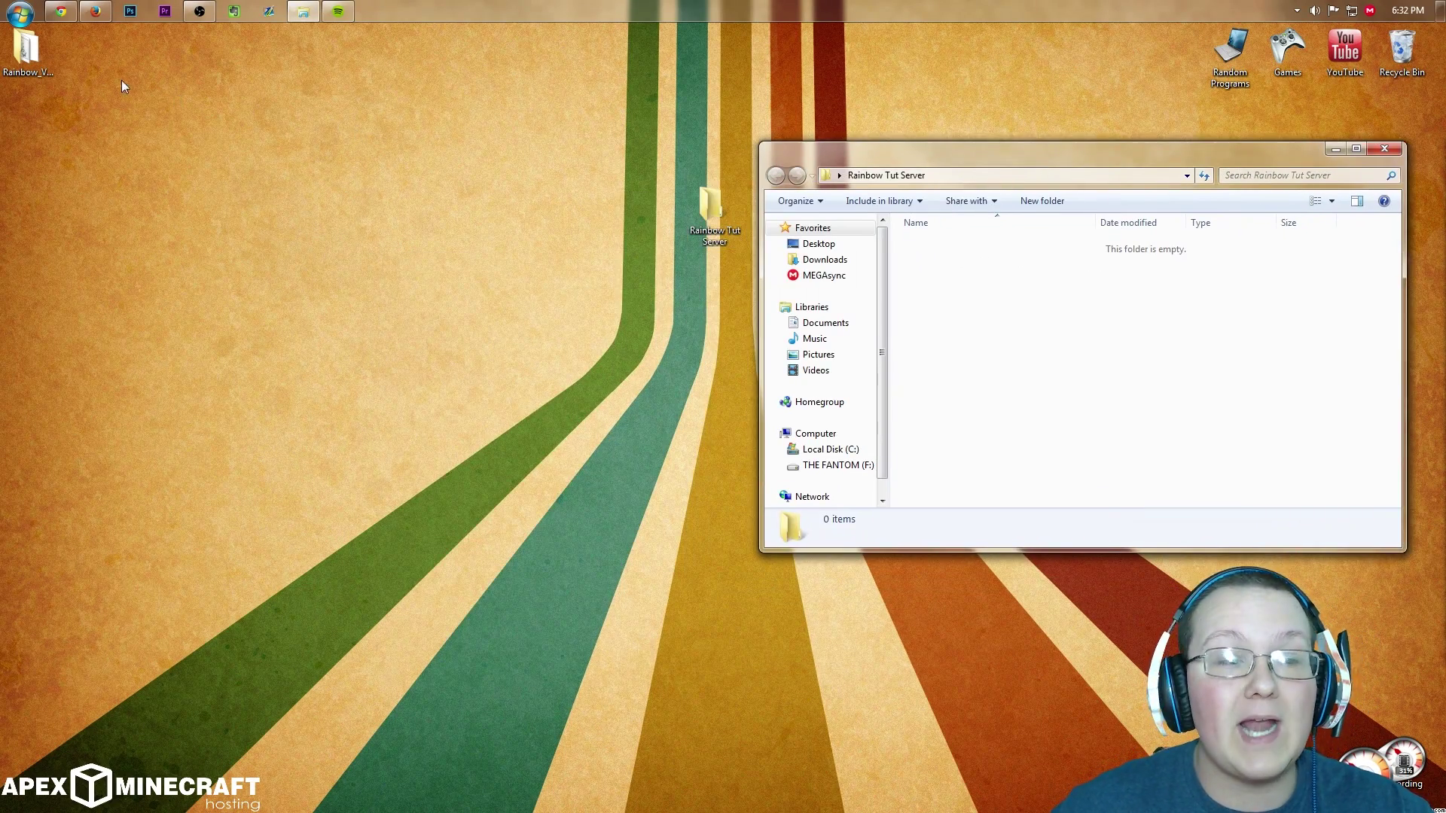
pyautogui.doubleClick(34, 72)
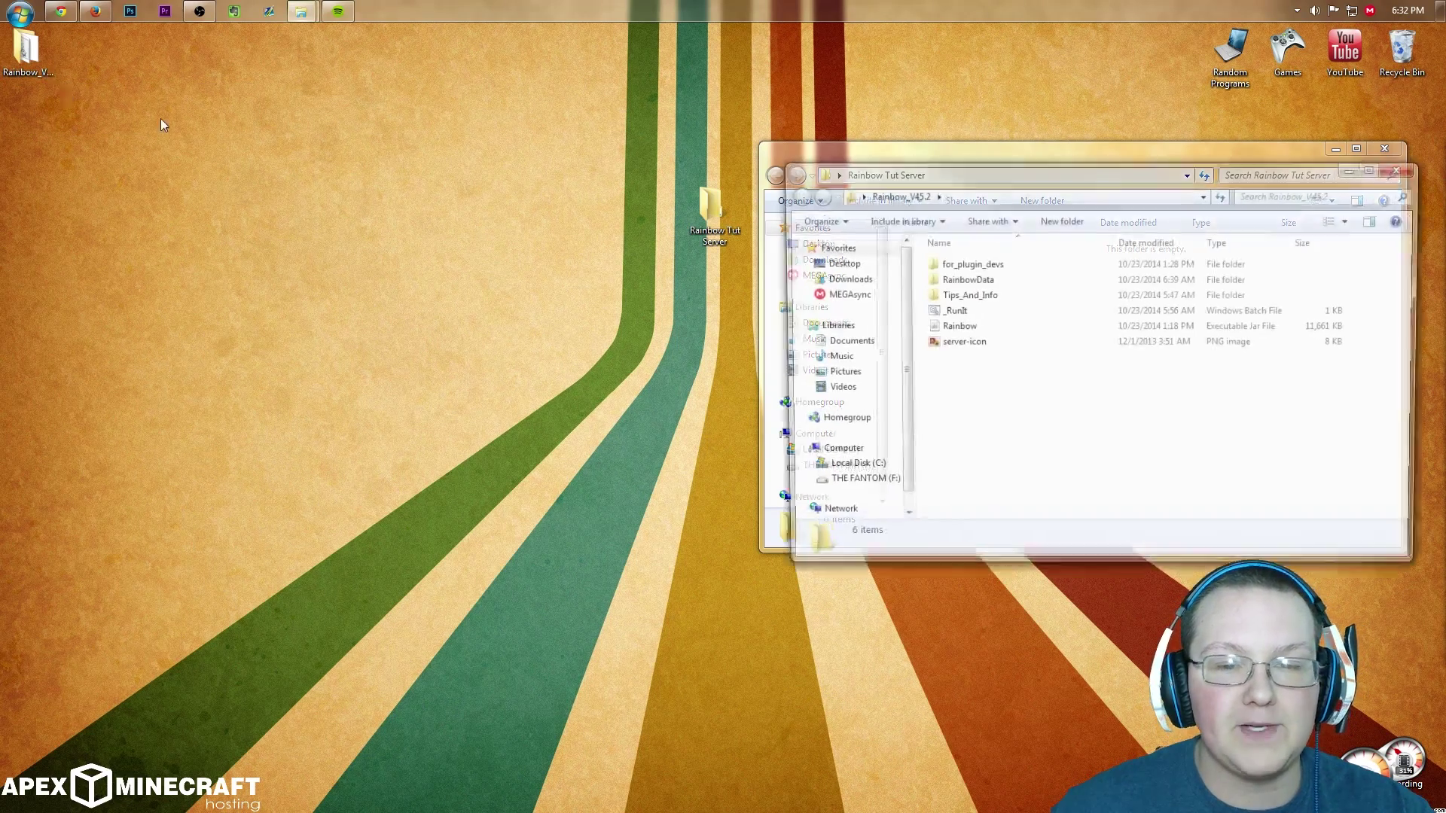
pyautogui.moveTo(937, 162); pyautogui.dragTo(265, 178)
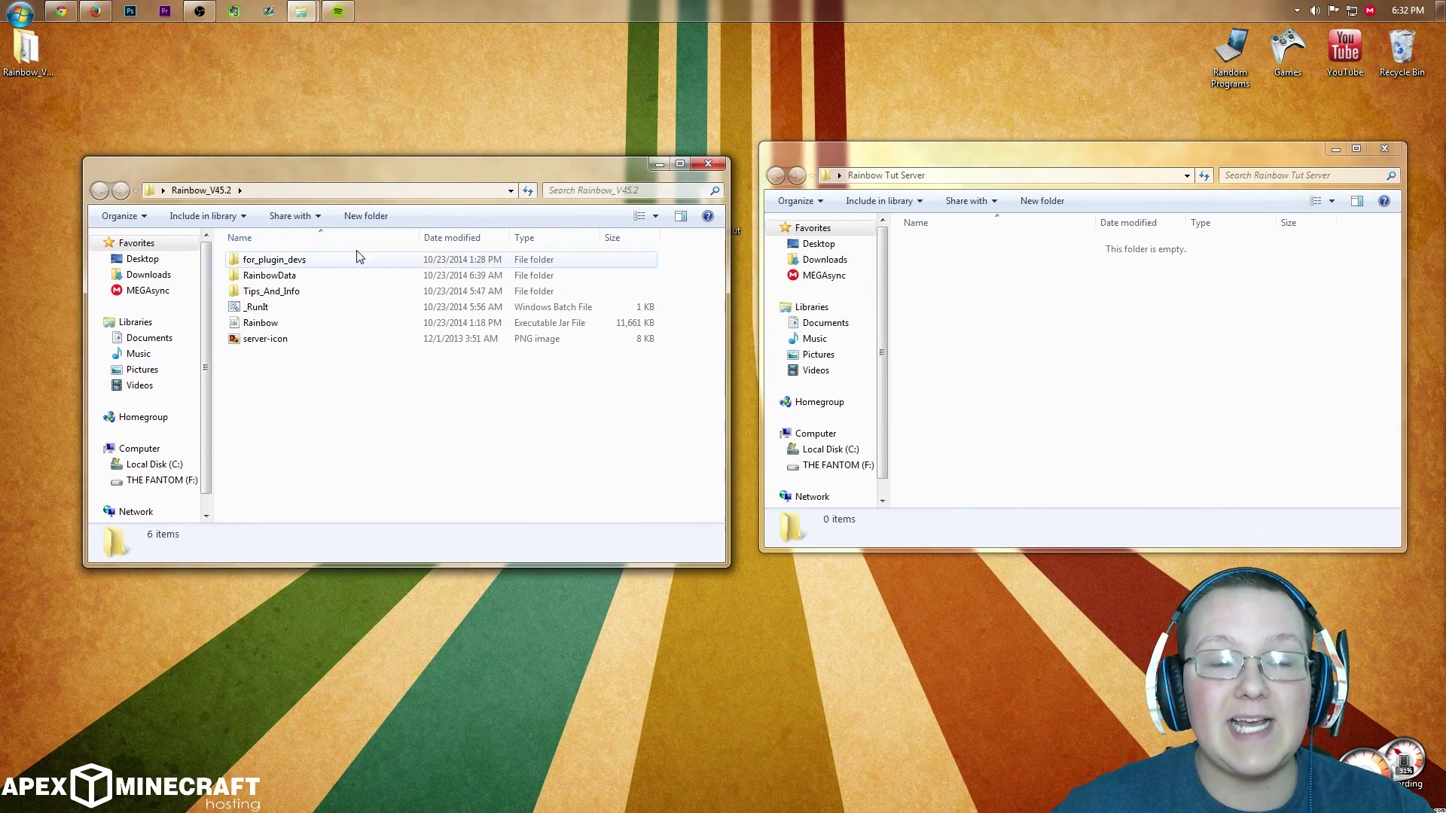
# Step: Move the _RunIt, Rainbow and server-icon files from Rainbow_V45.2 into the Rainbow Tut Server folder
pyautogui.click(403, 277)
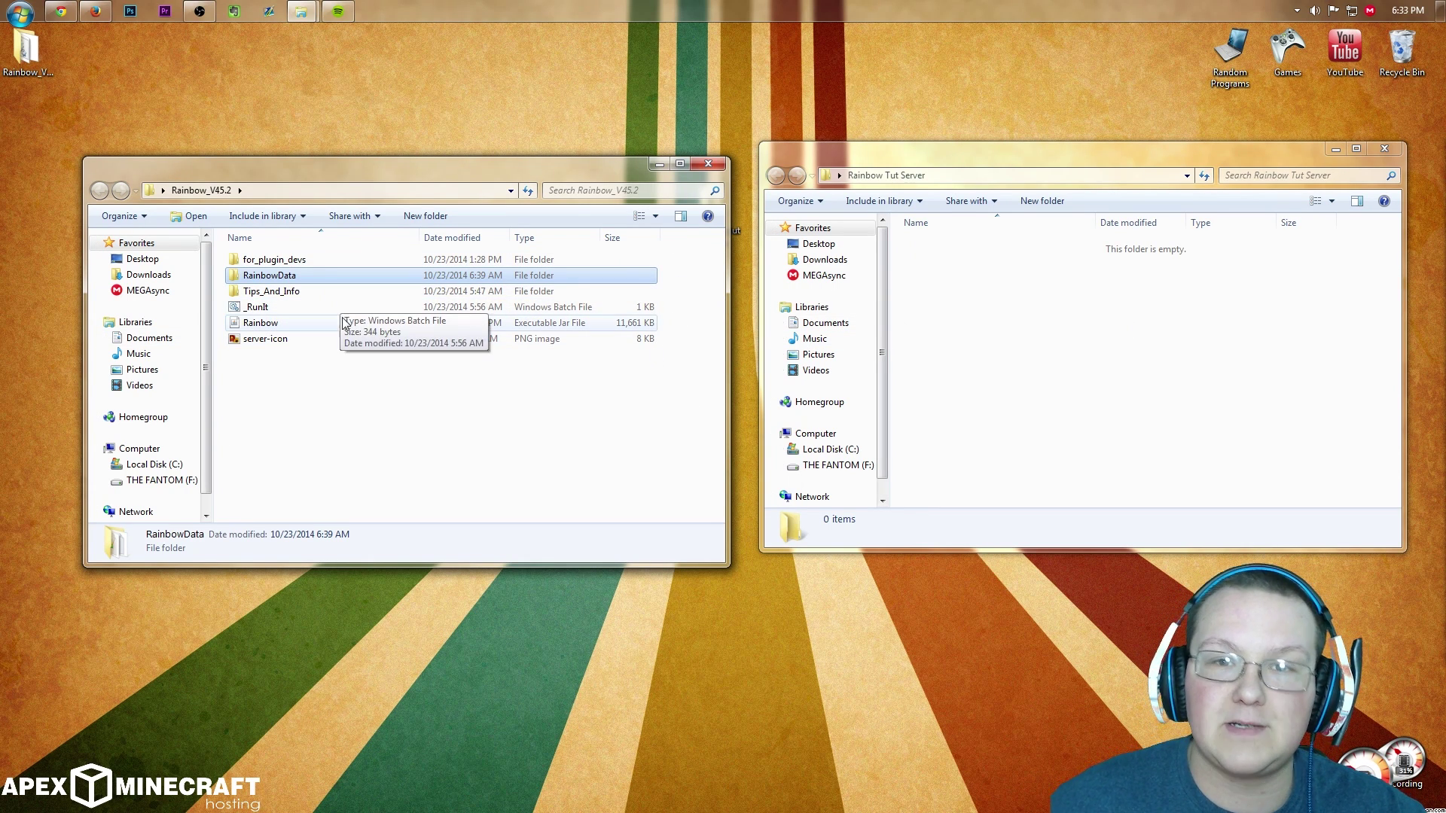
pyautogui.moveTo(309, 372); pyautogui.dragTo(227, 309)
pyautogui.moveTo(394, 380); pyautogui.dragTo(1031, 375)
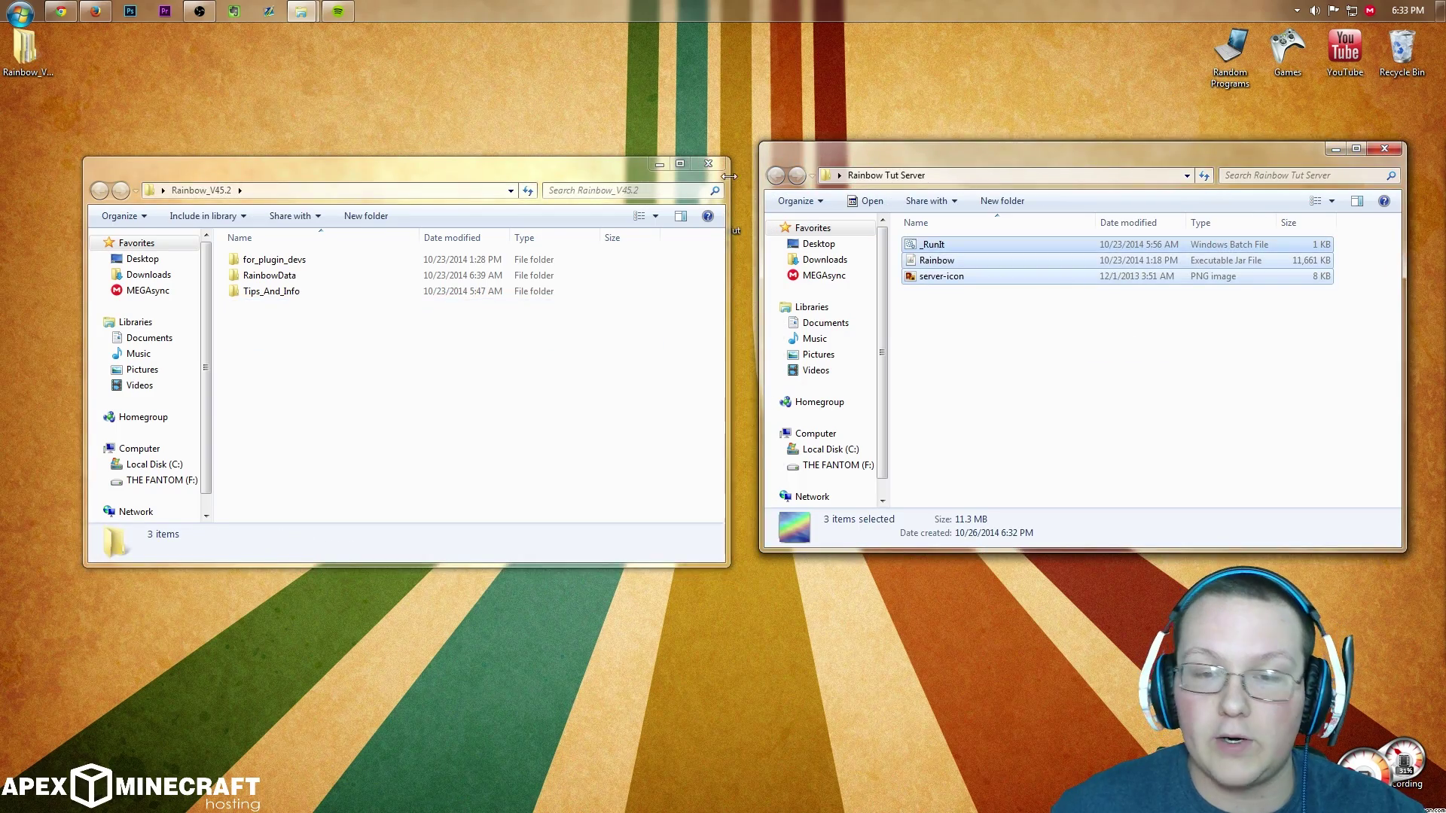
# Step: Close the Rainbow_V45.2 window, move that folder to the Recycle Bin, and center the Rainbow Tut Server window
pyautogui.click(708, 164)
pyautogui.moveTo(29, 51); pyautogui.dragTo(1382, 94)
pyautogui.moveTo(1046, 159); pyautogui.dragTo(701, 119)
pyautogui.click(614, 301)
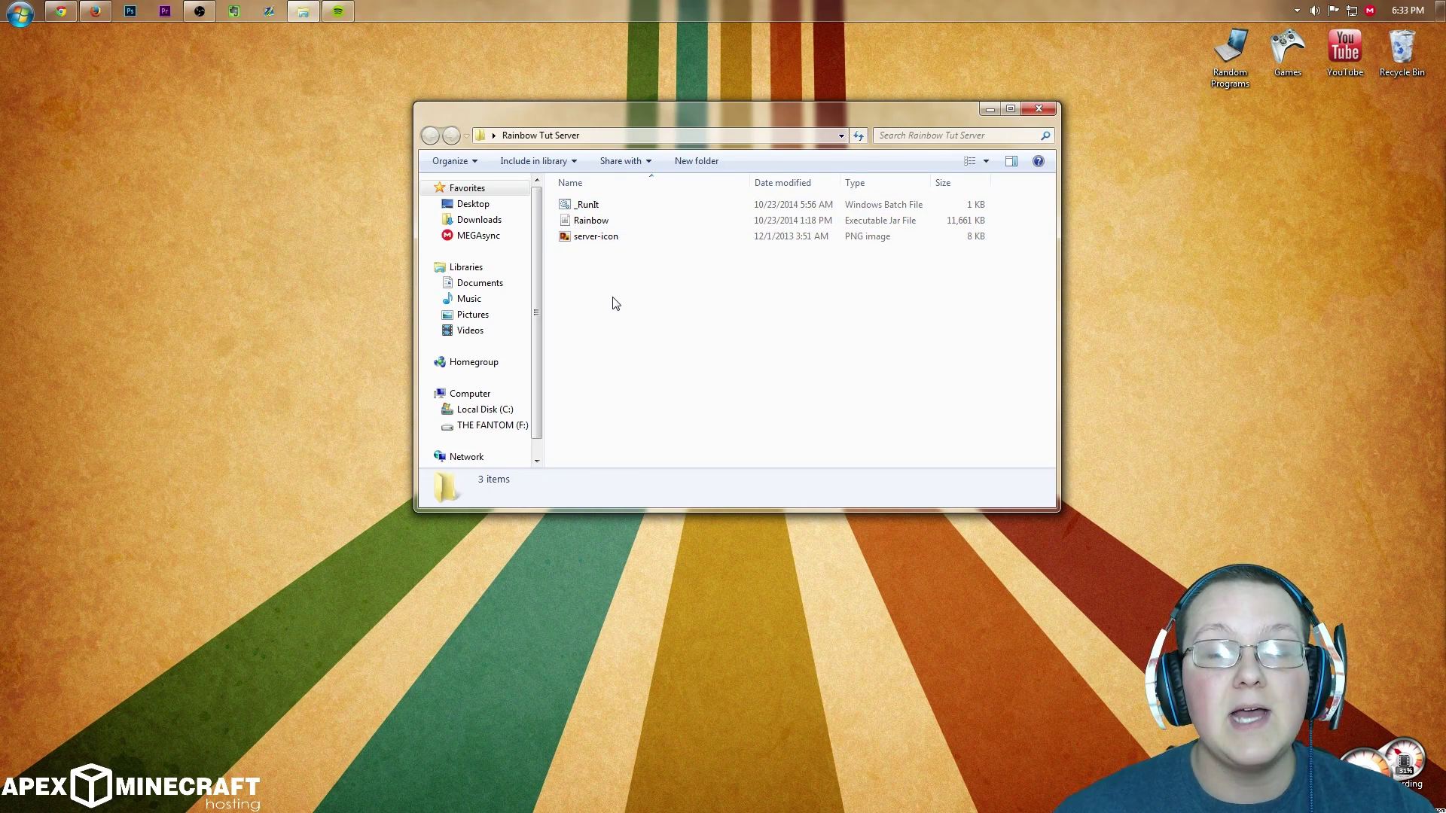
# Step: Open the _RunIt batch file for editing in Notepad, allowing it past the security warning
pyautogui.click(592, 205)
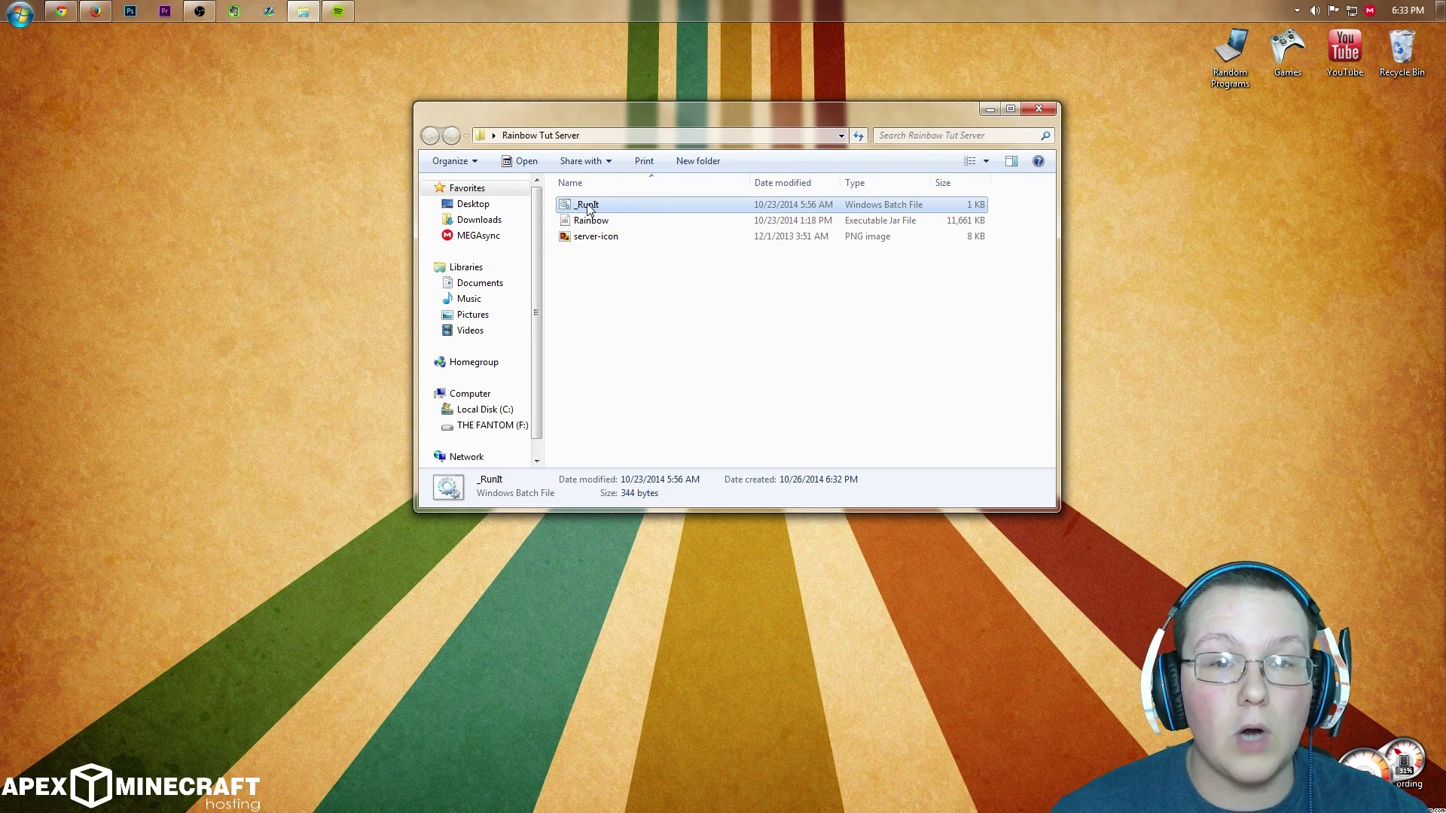
pyautogui.rightClick(588, 206)
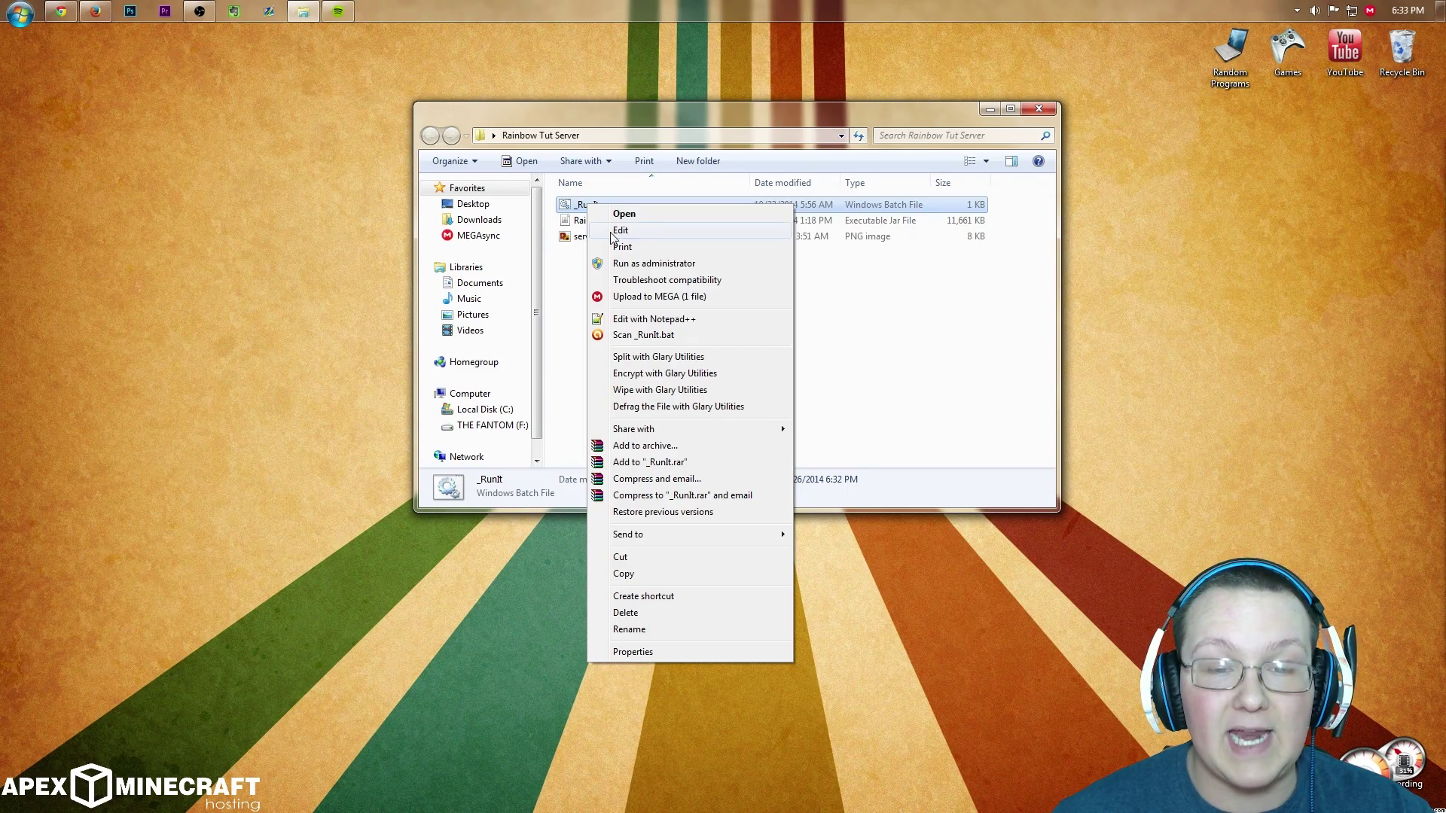
pyautogui.rightClick(590, 209)
pyautogui.click(624, 215)
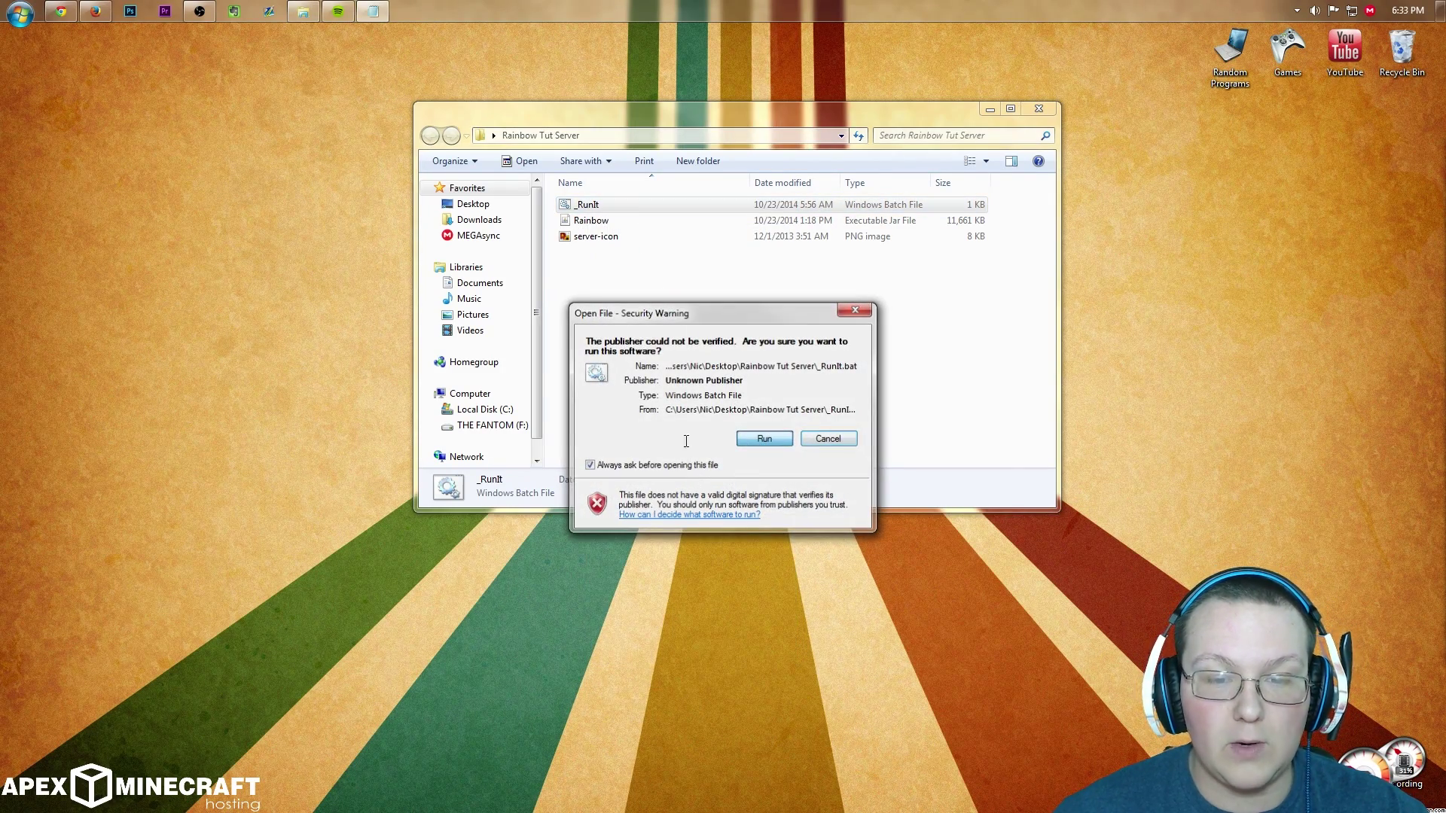
pyautogui.click(762, 439)
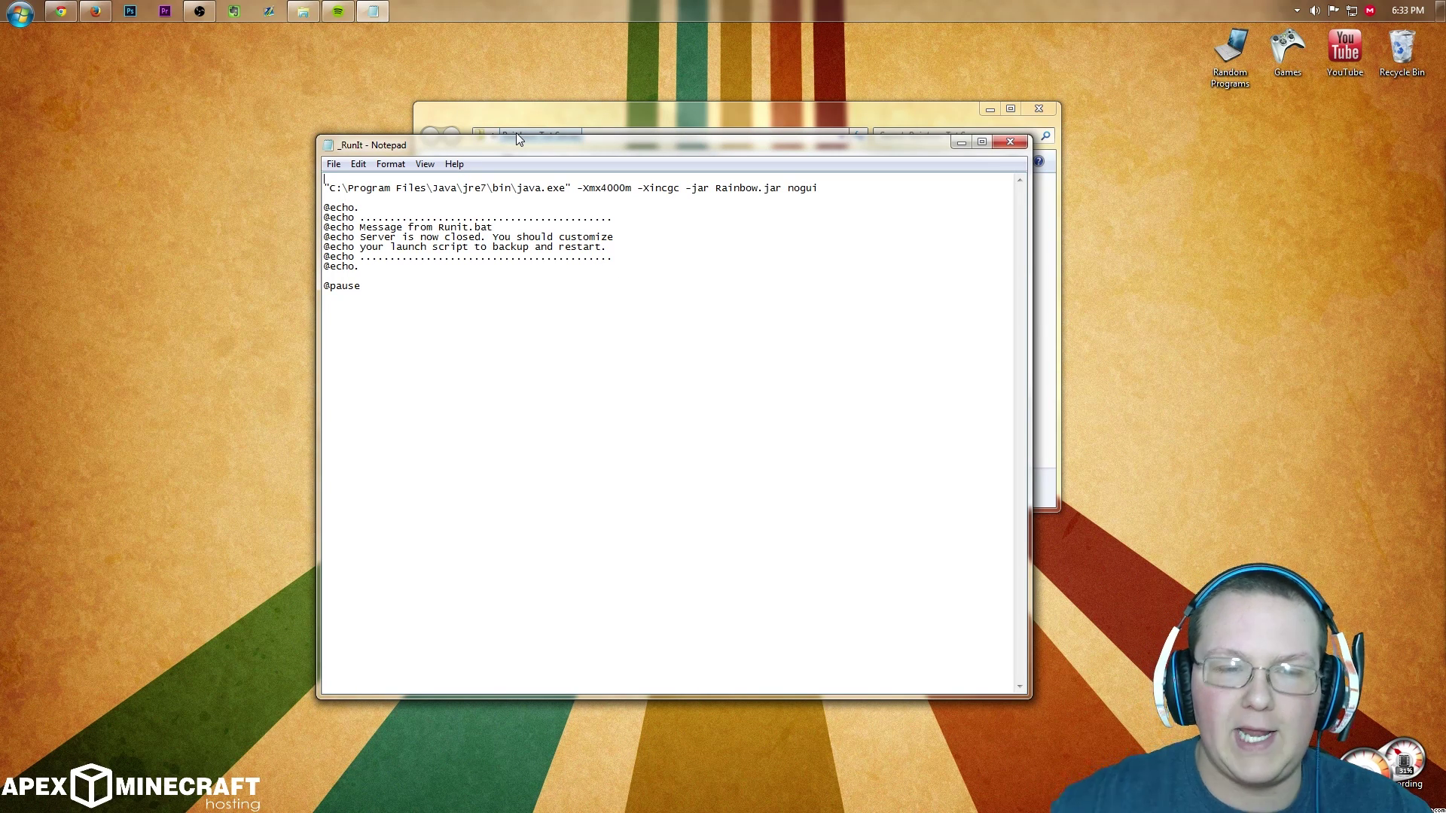
# Step: Try 2000m and 1500m as the -Xmx memory value in the Java launch line
pyautogui.keyDown('shift'); pyautogui.click(603, 188); pyautogui.keyUp('shift')
pyautogui.moveTo(602, 188); pyautogui.dragTo(634, 191)
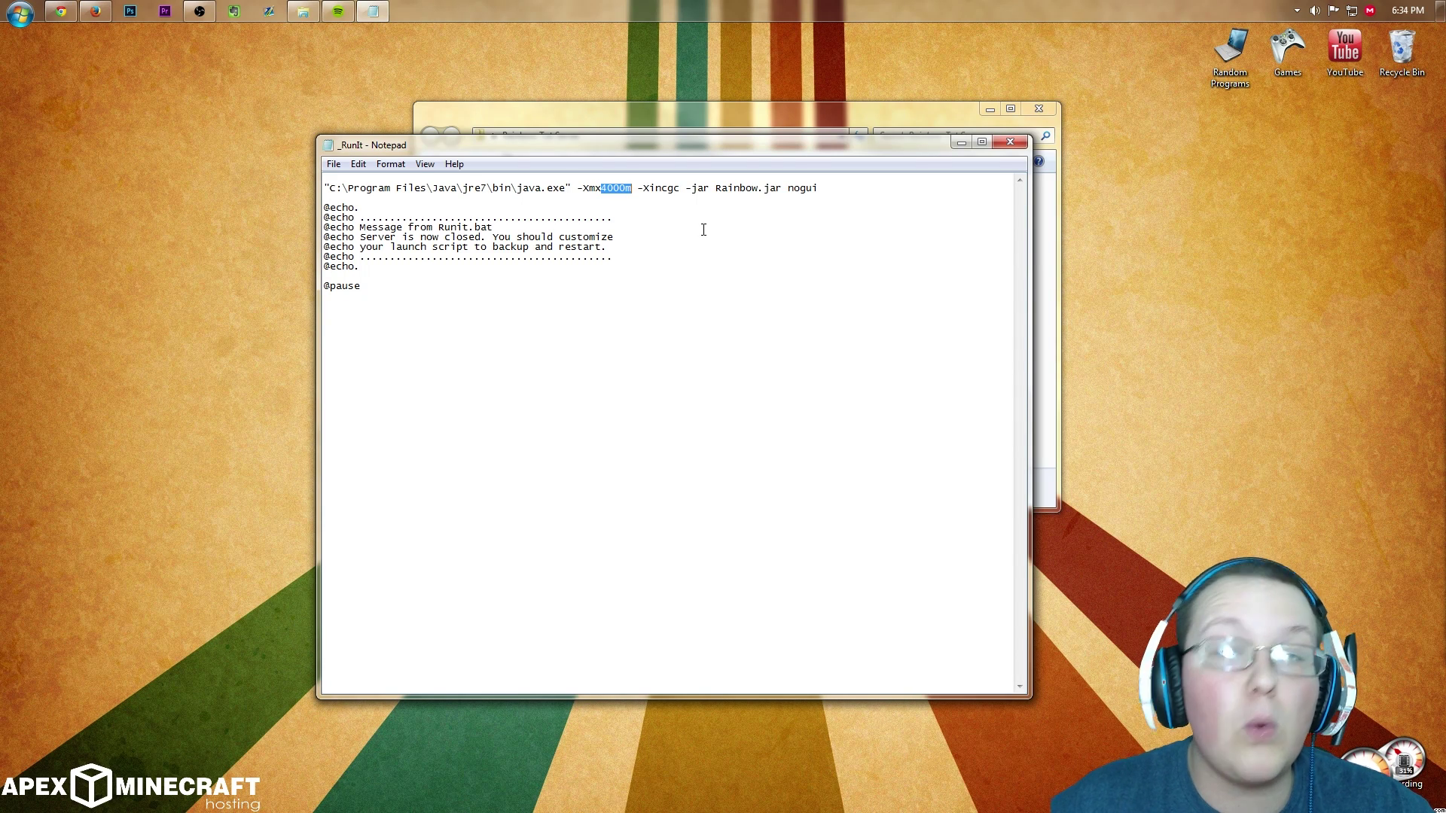
pyautogui.press('Right')
pyautogui.press('Left')
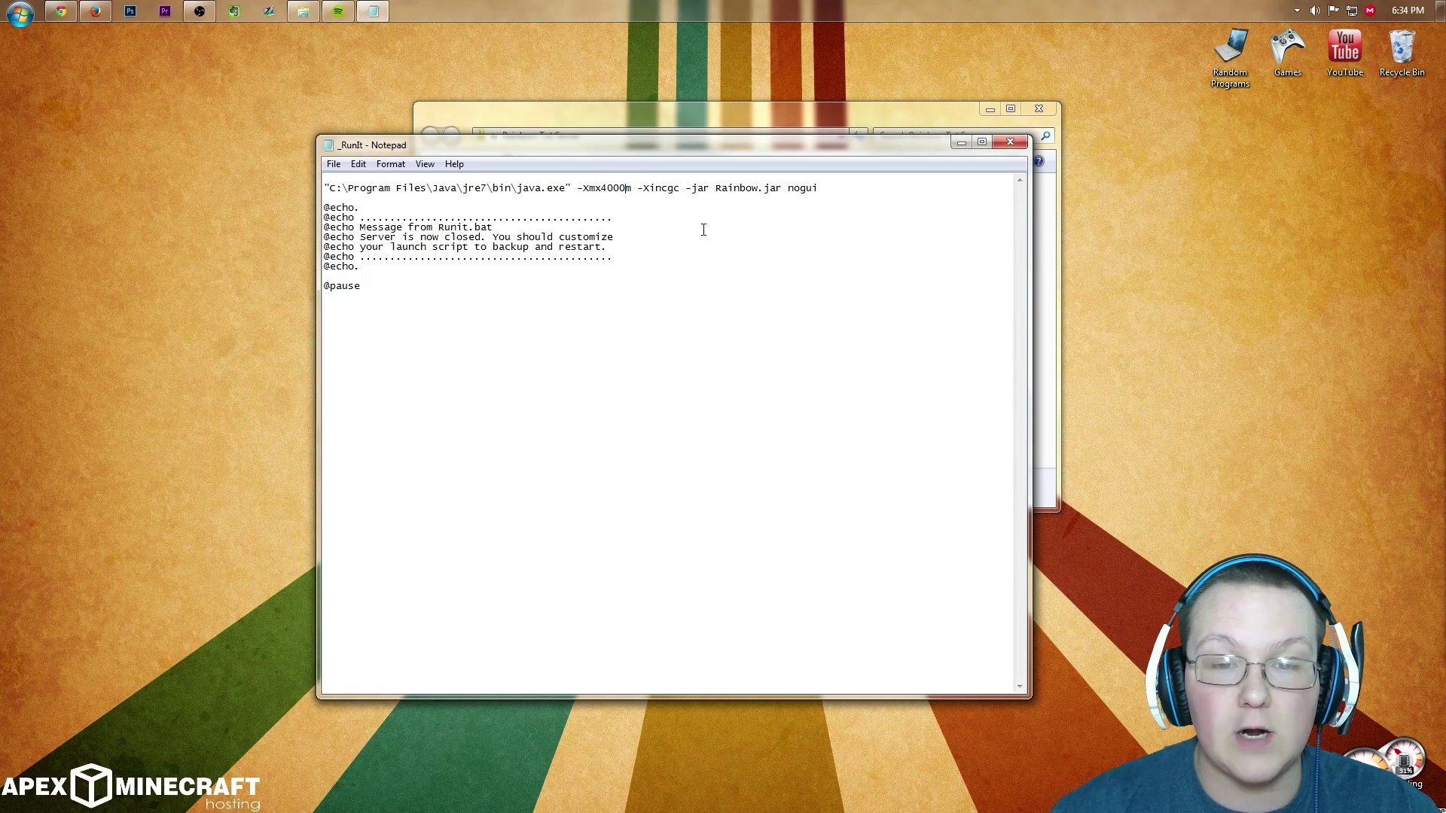
pyautogui.press('BackSpace')
pyautogui.write('2')
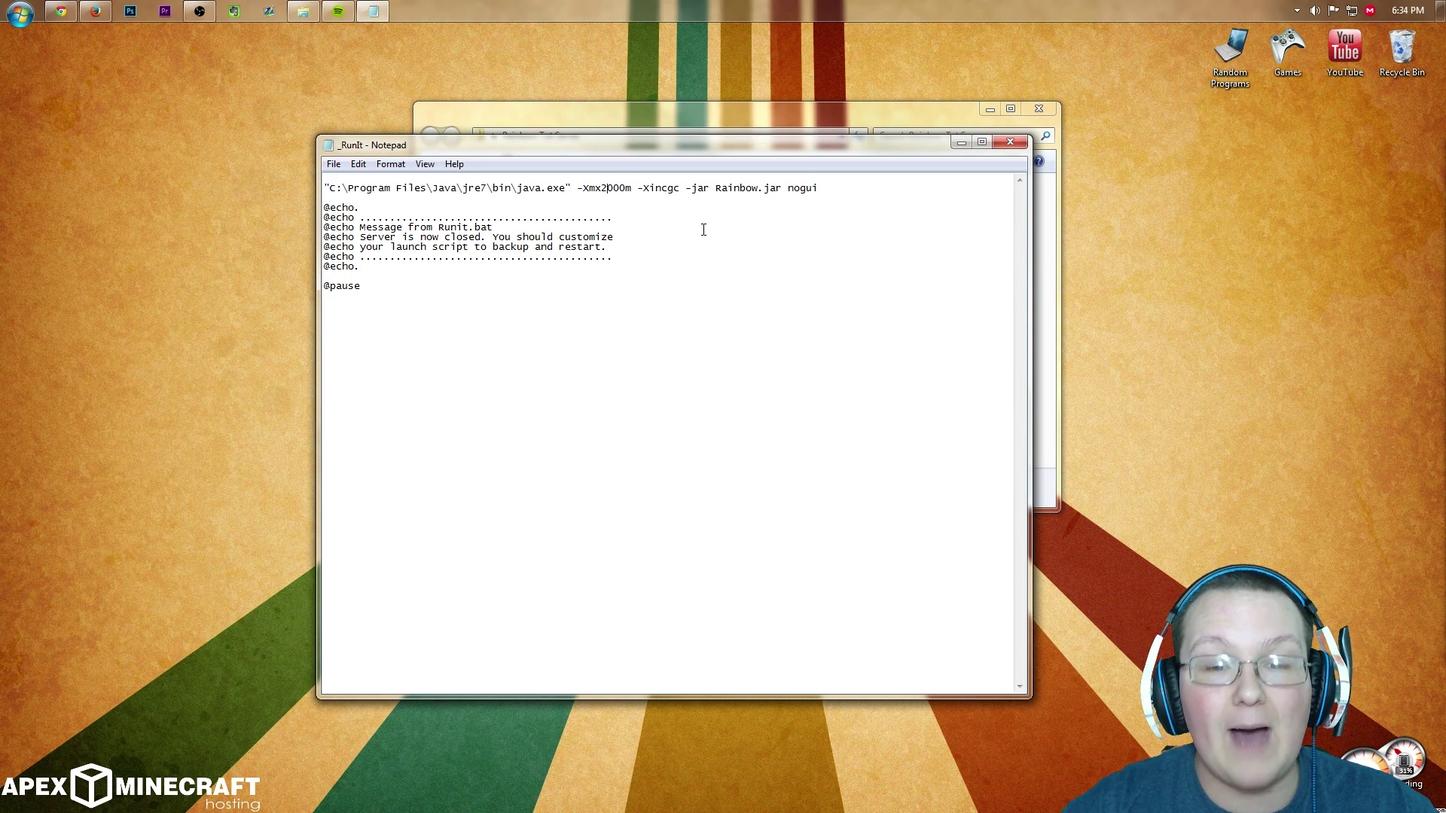
pyautogui.press('BackSpace')
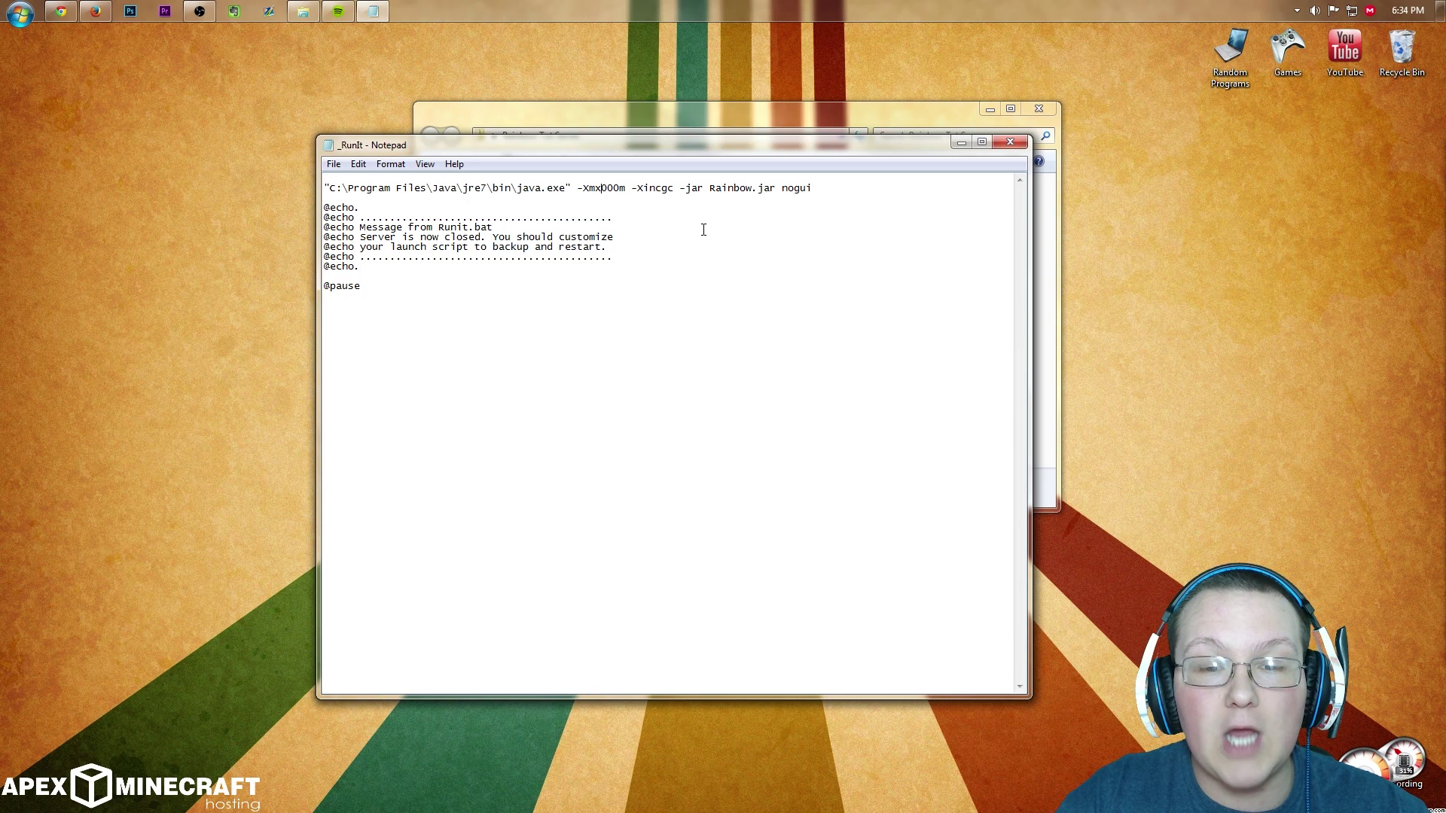
pyautogui.press('Delete')
pyautogui.write('15')
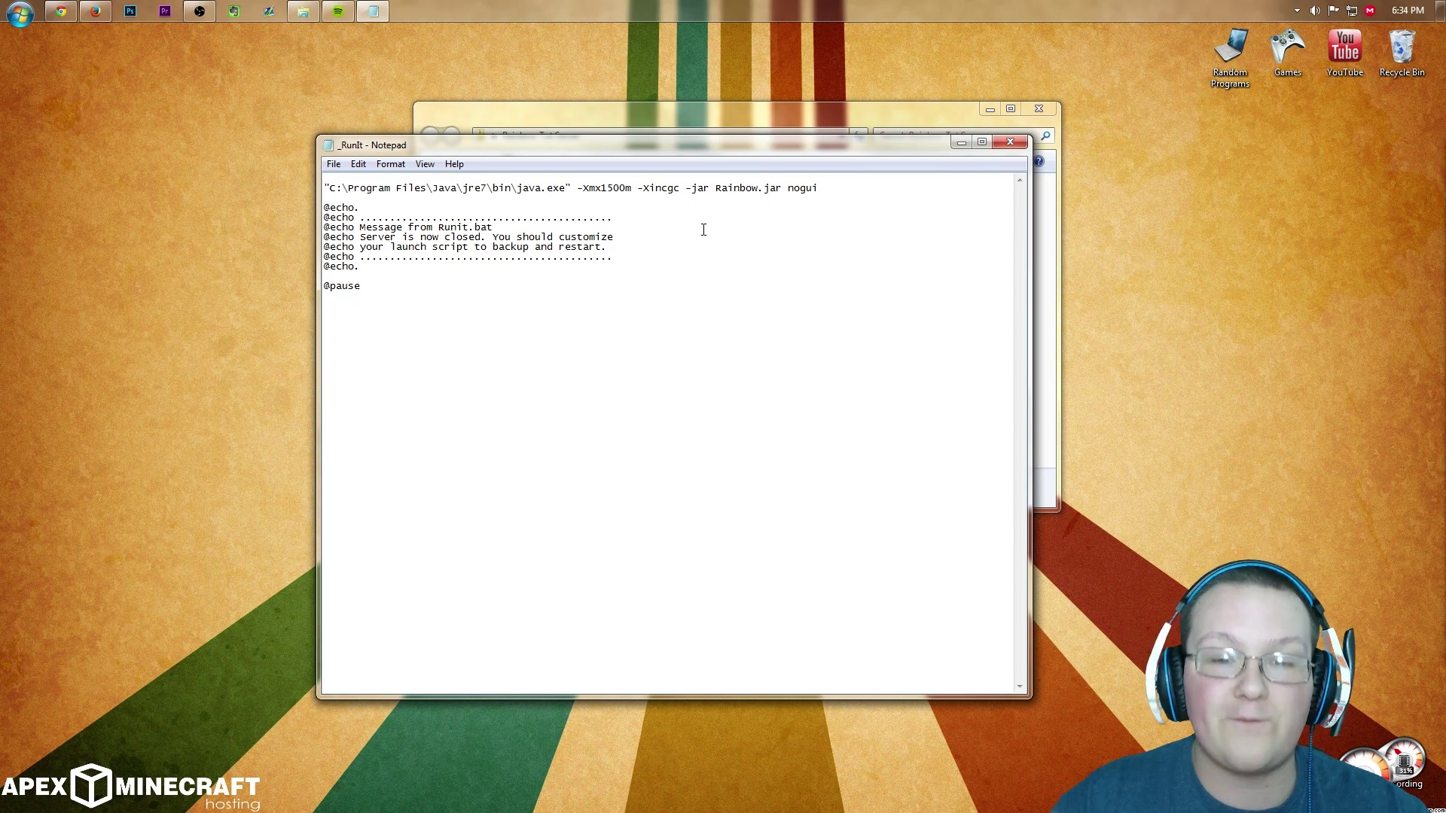
# Step: Set the -Xmx memory value in the Java launch line to 2000m and save the _RunIt file
pyautogui.press('BackSpace')
pyautogui.press('BackSpace')
pyautogui.write('2')
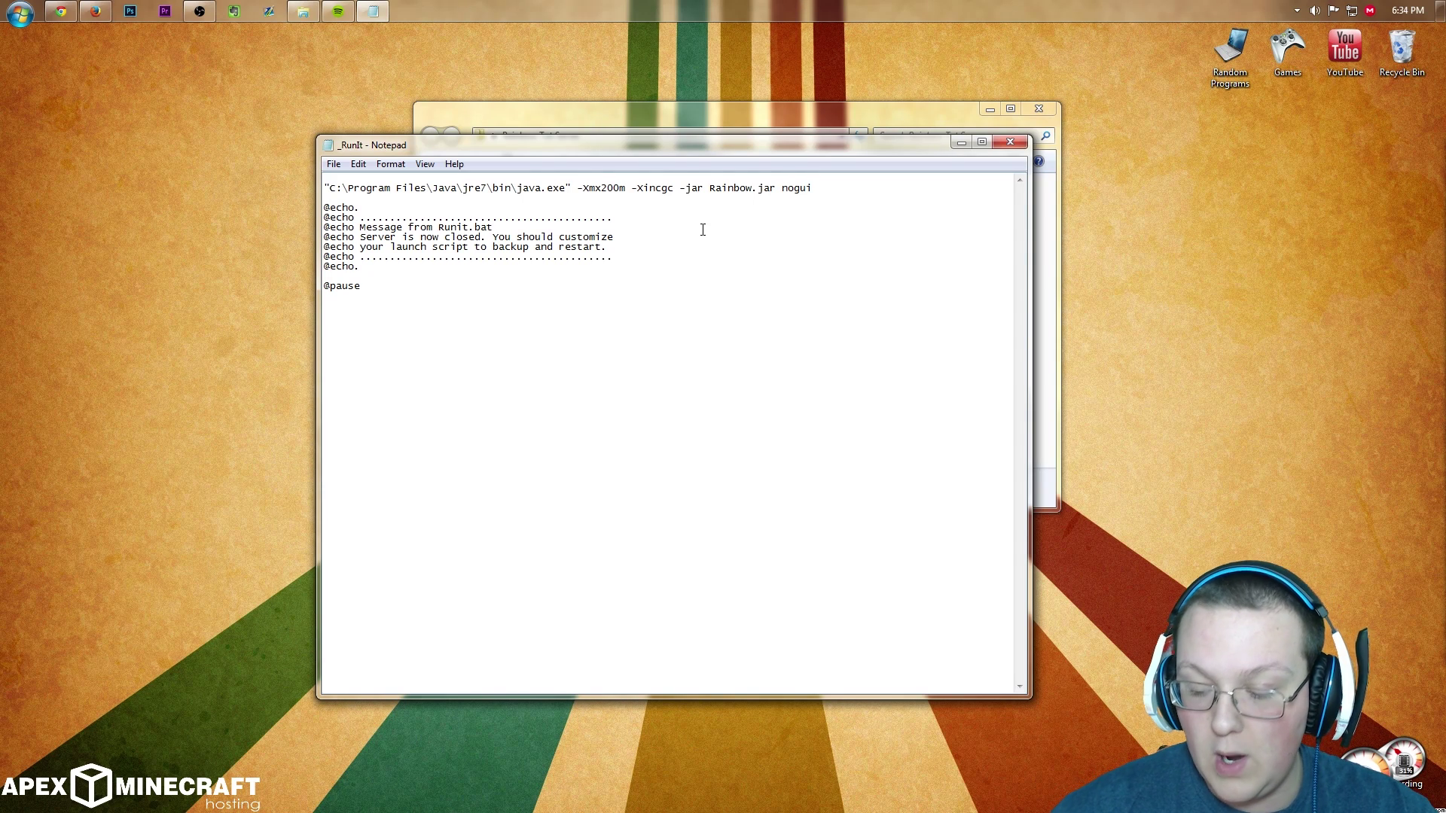
pyautogui.write('0')
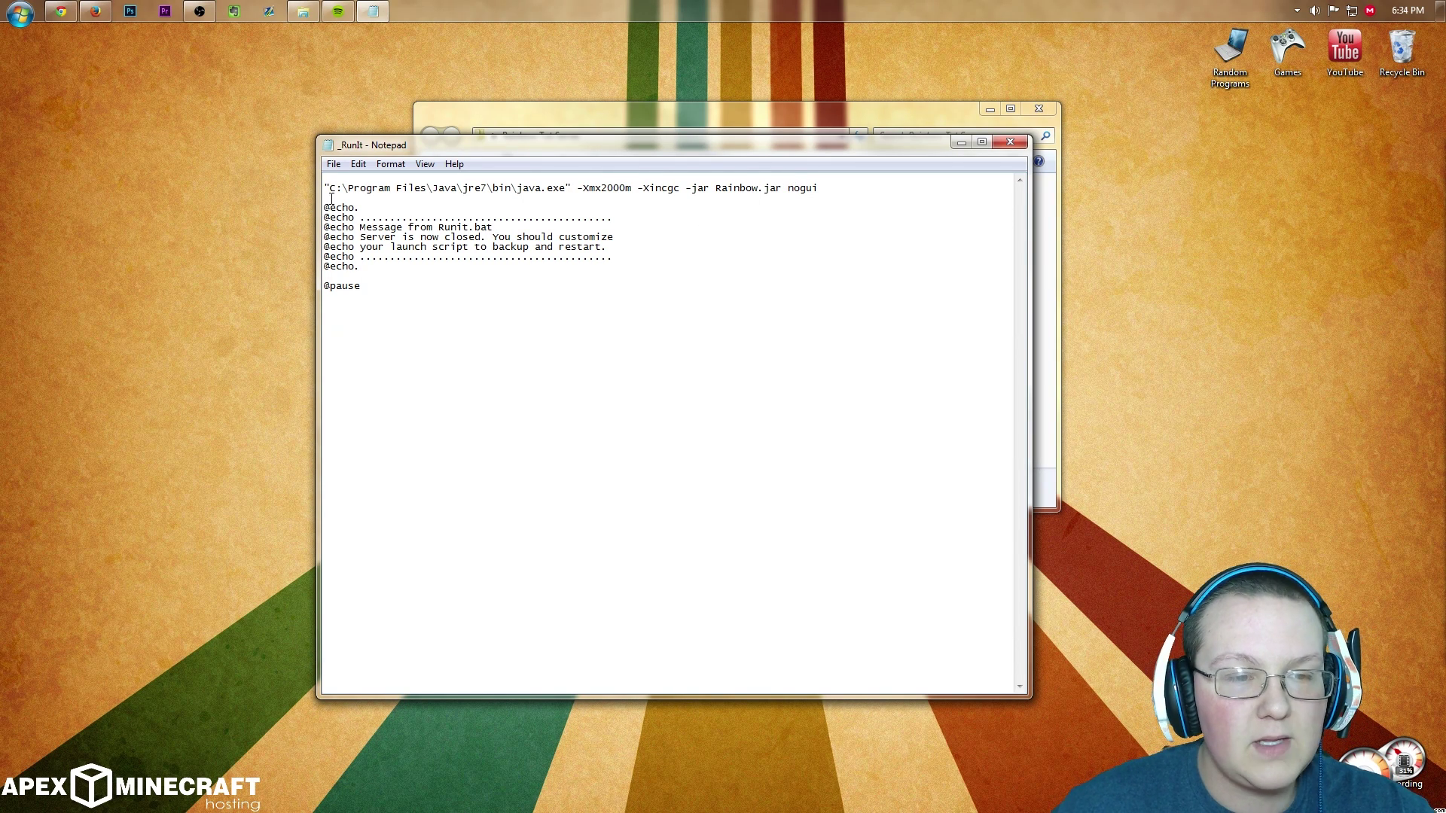
pyautogui.click(334, 165)
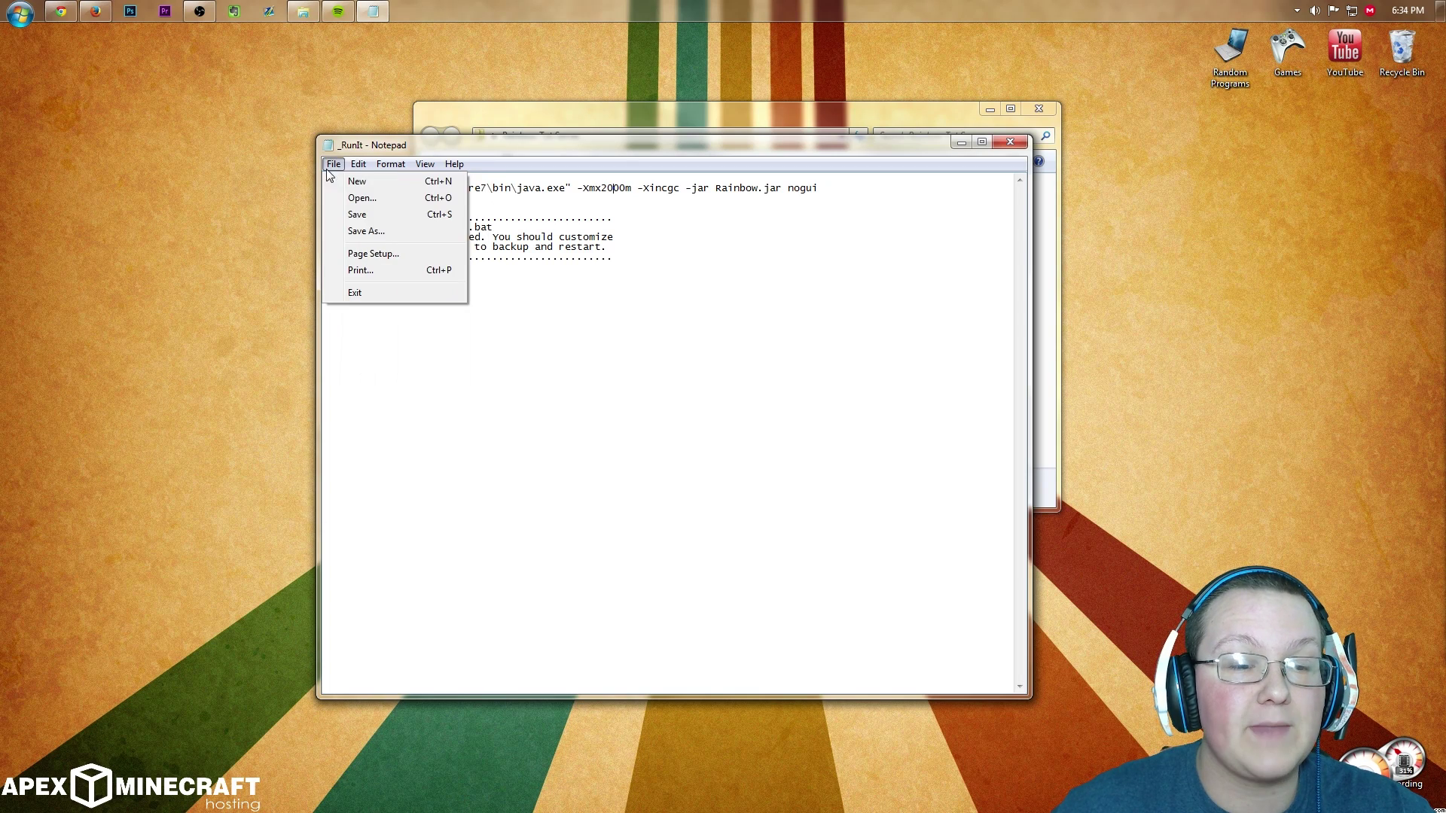
pyautogui.click(357, 215)
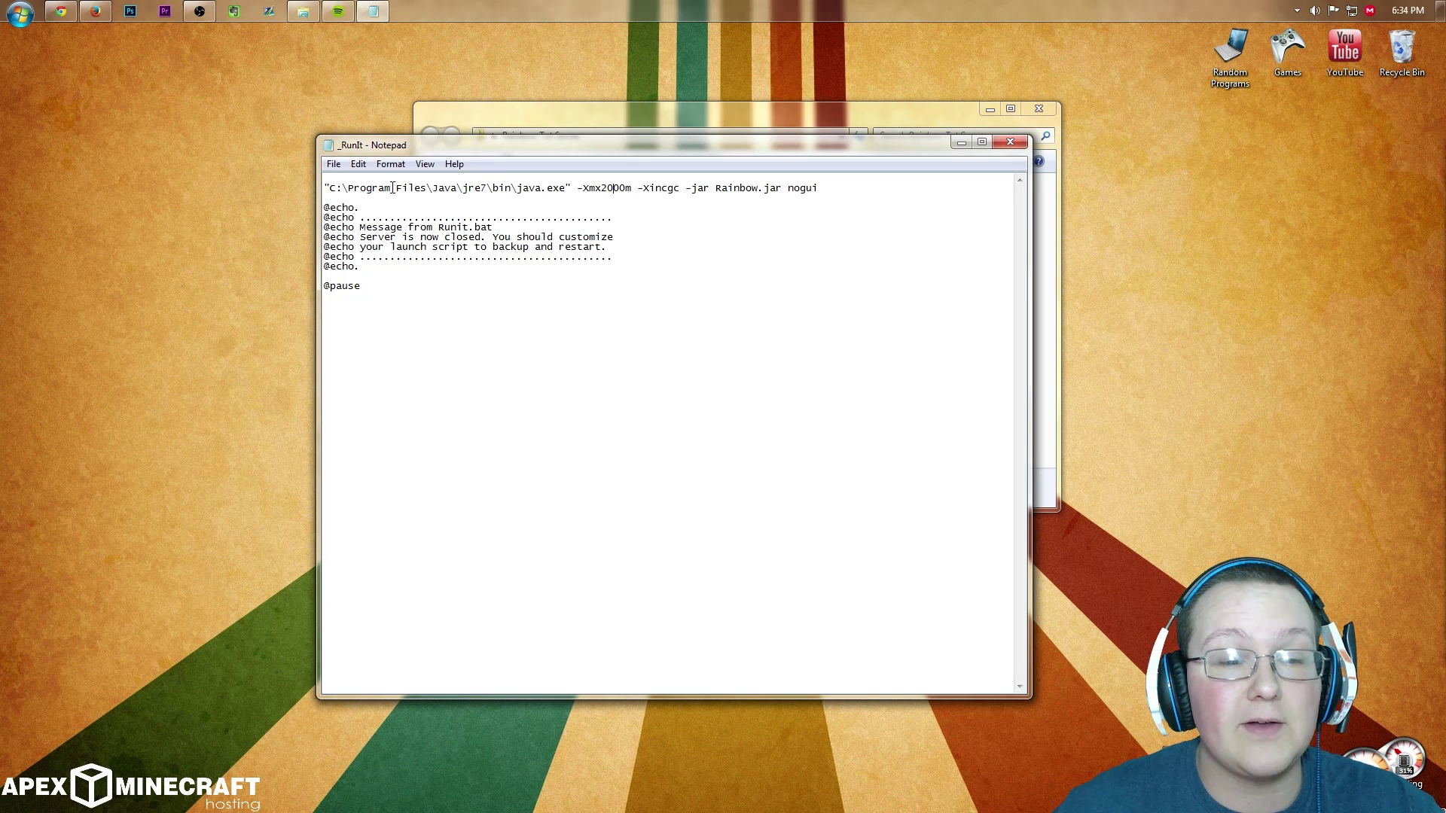
# Step: Highlight the java.exe path between the quotation marks in the launch line
pyautogui.moveTo(342, 191); pyautogui.dragTo(817, 188)
pyautogui.click(327, 187)
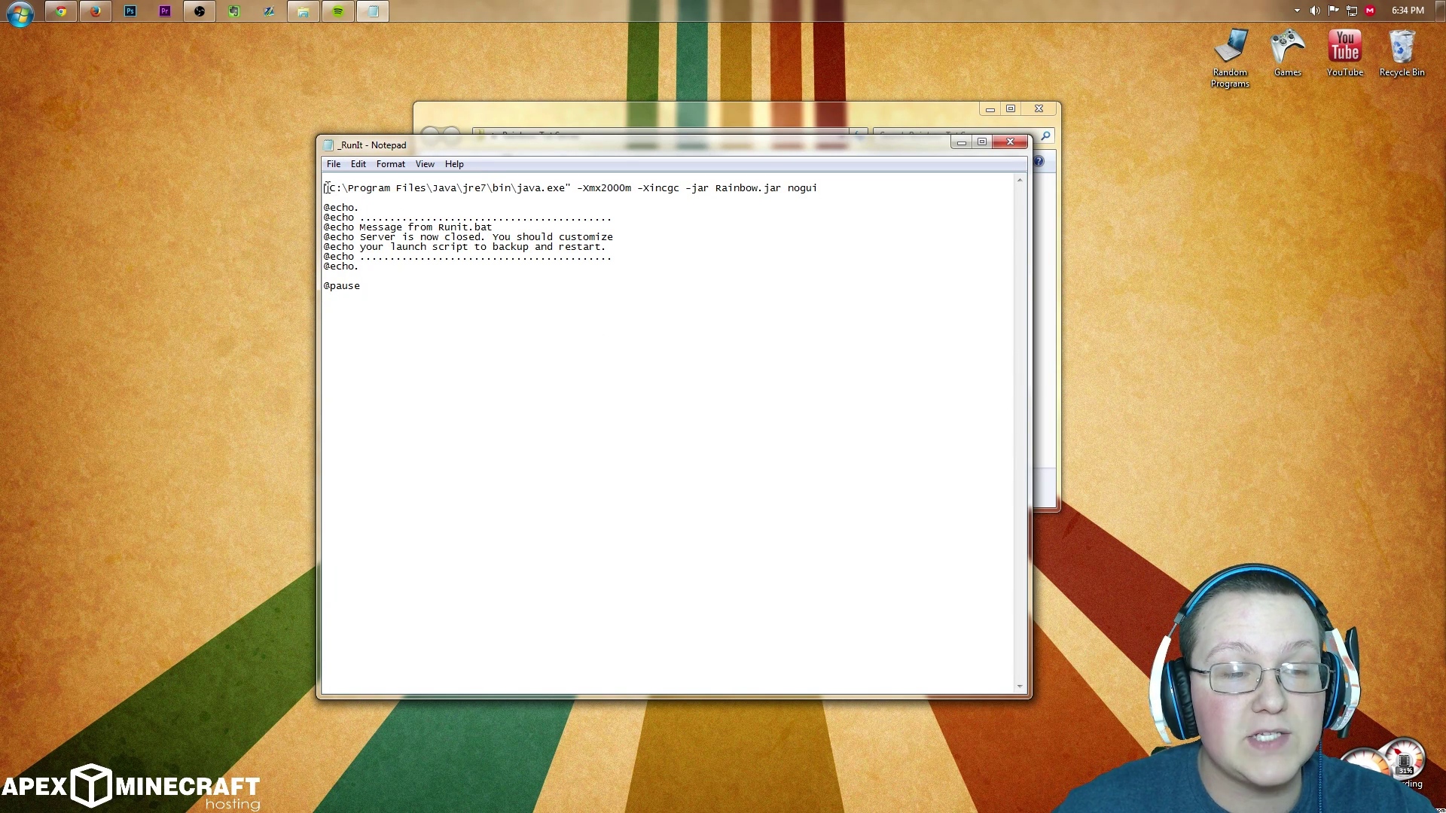
pyautogui.moveTo(331, 188); pyautogui.dragTo(566, 190)
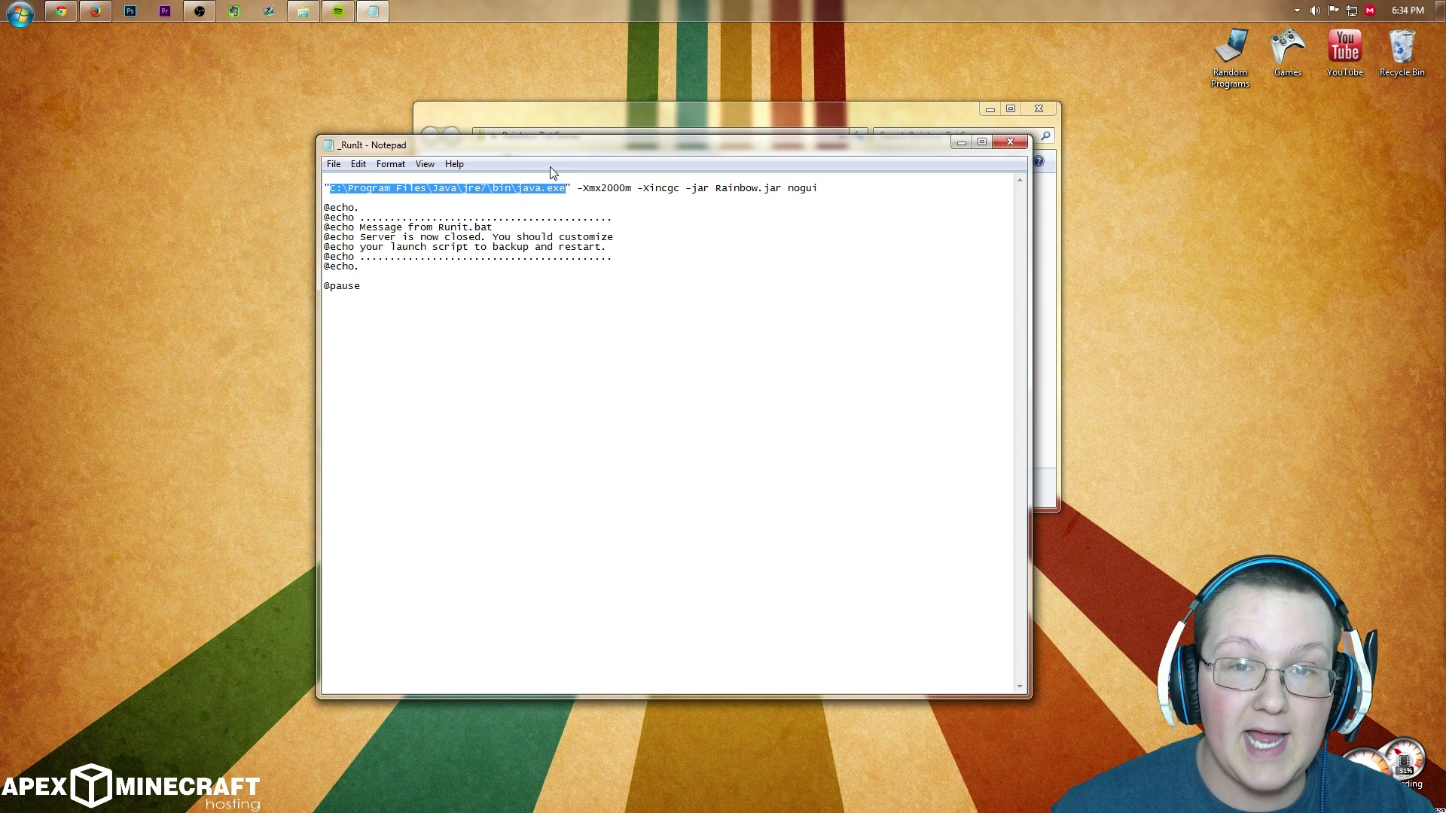
# Step: Browse to the jre7 folder under Program Files\Java on Local Disk (C:) to check the script's Java path
pyautogui.click(27, 16)
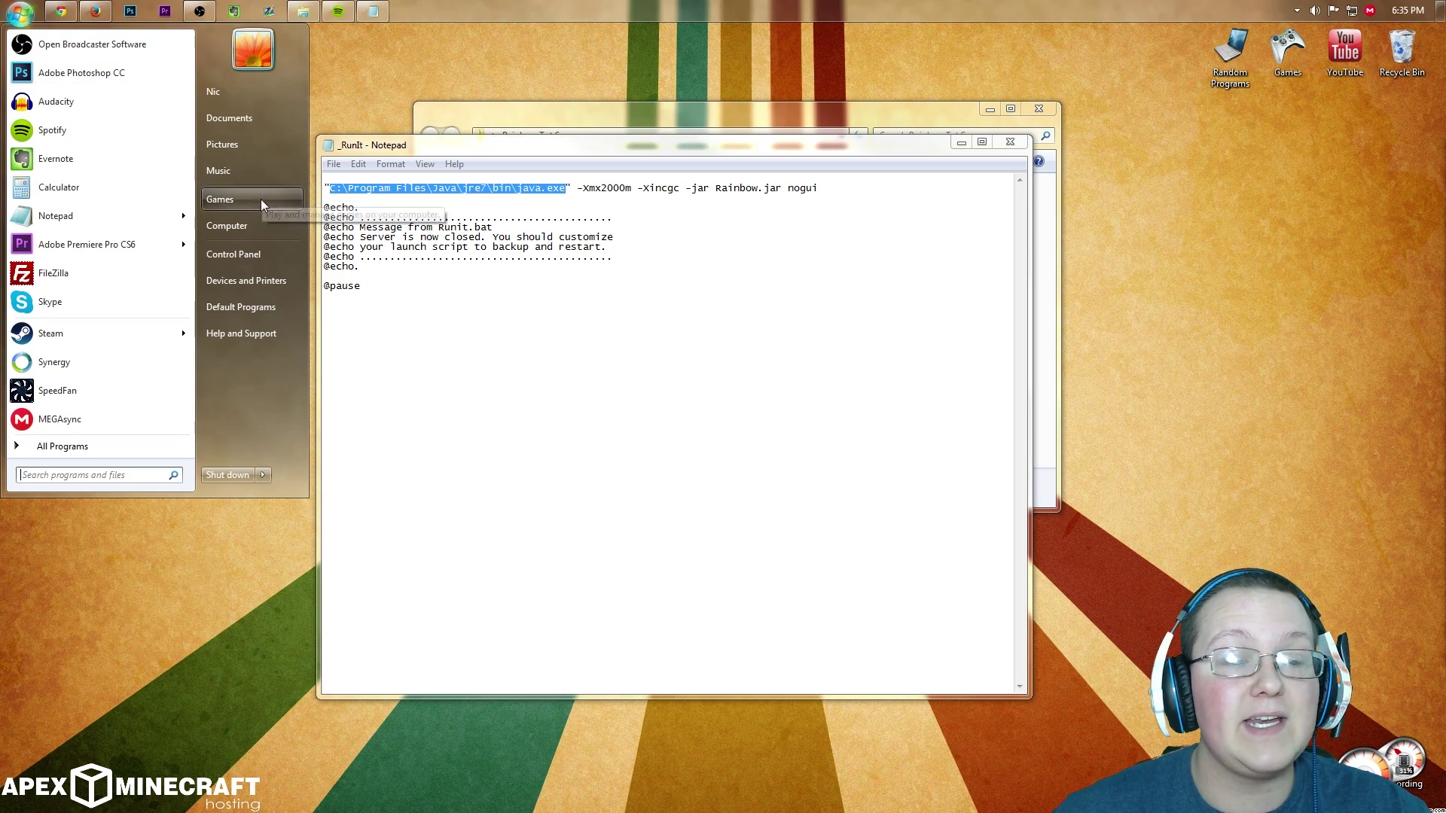
pyautogui.click(258, 228)
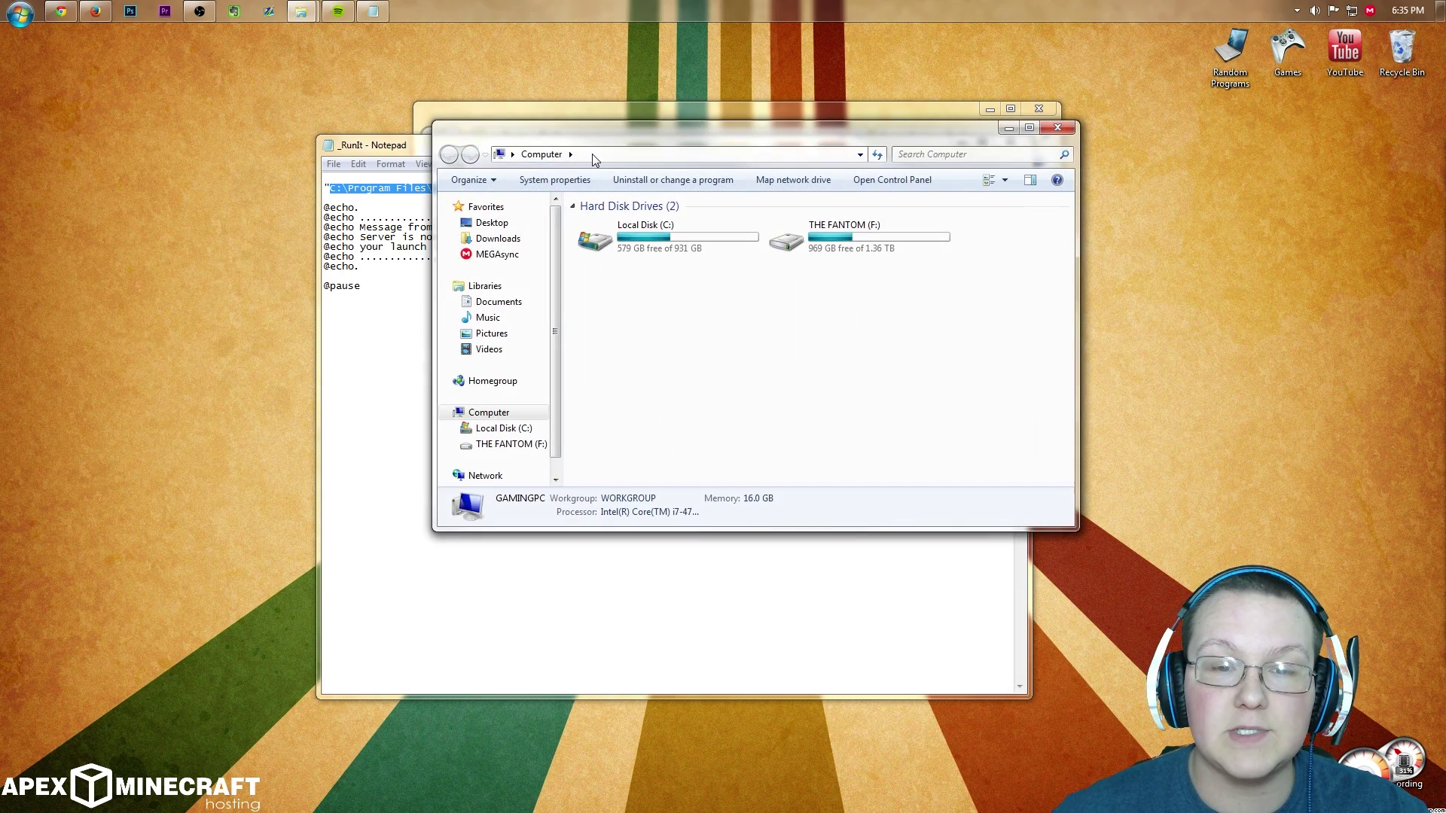
pyautogui.moveTo(736, 149); pyautogui.dragTo(849, 239)
pyautogui.click(900, 331)
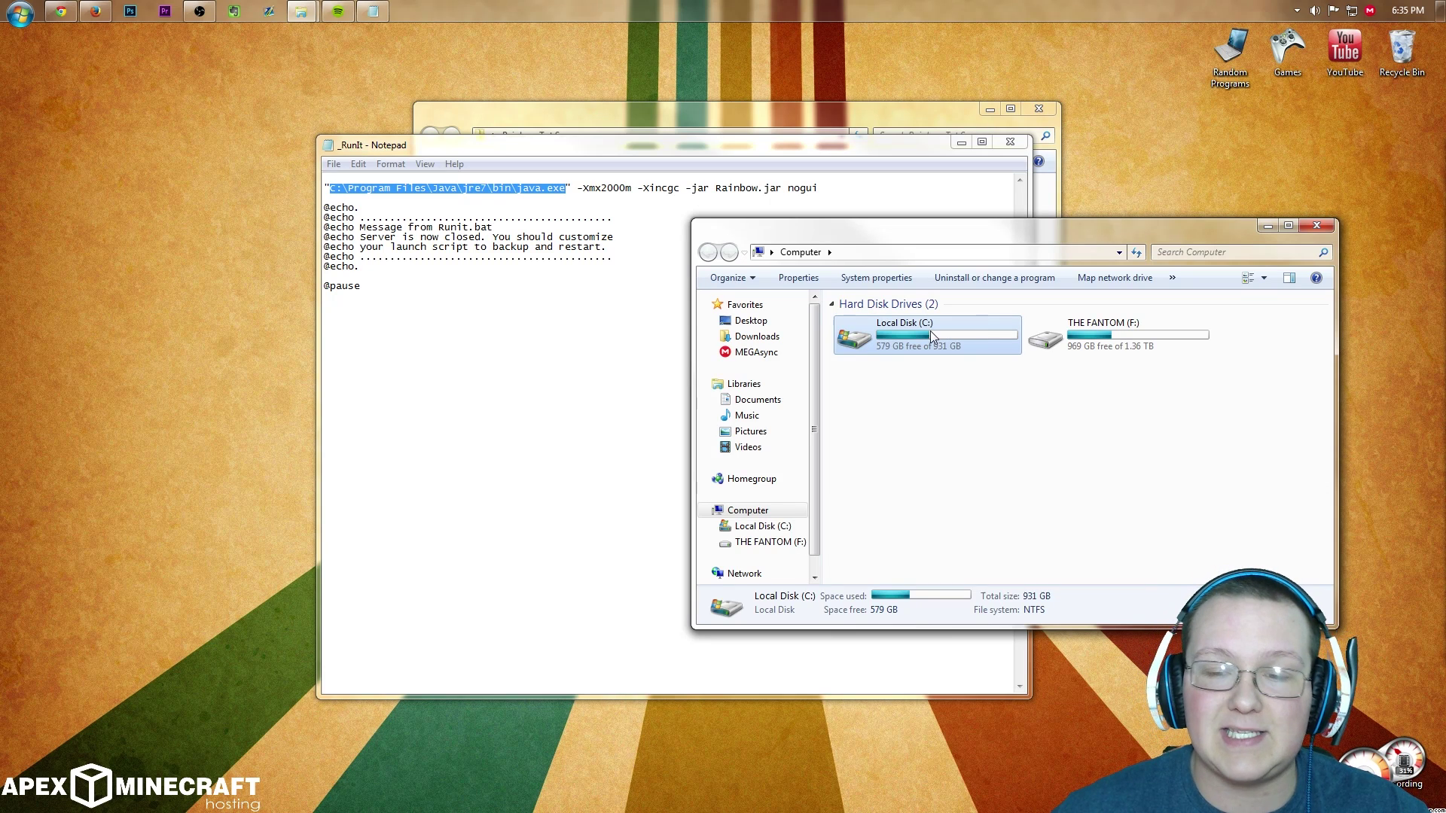
pyautogui.doubleClick(926, 338)
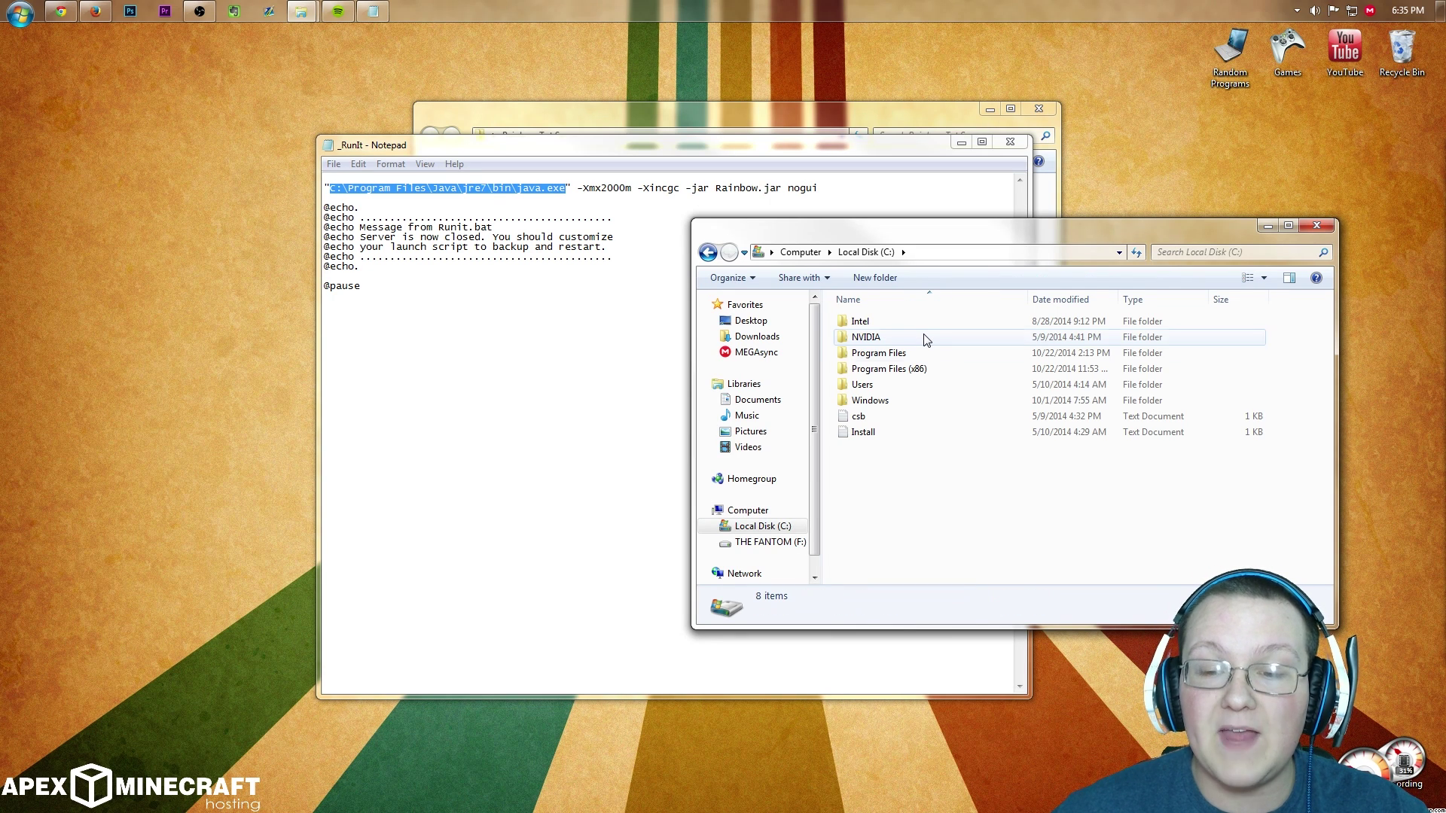
pyautogui.doubleClick(909, 354)
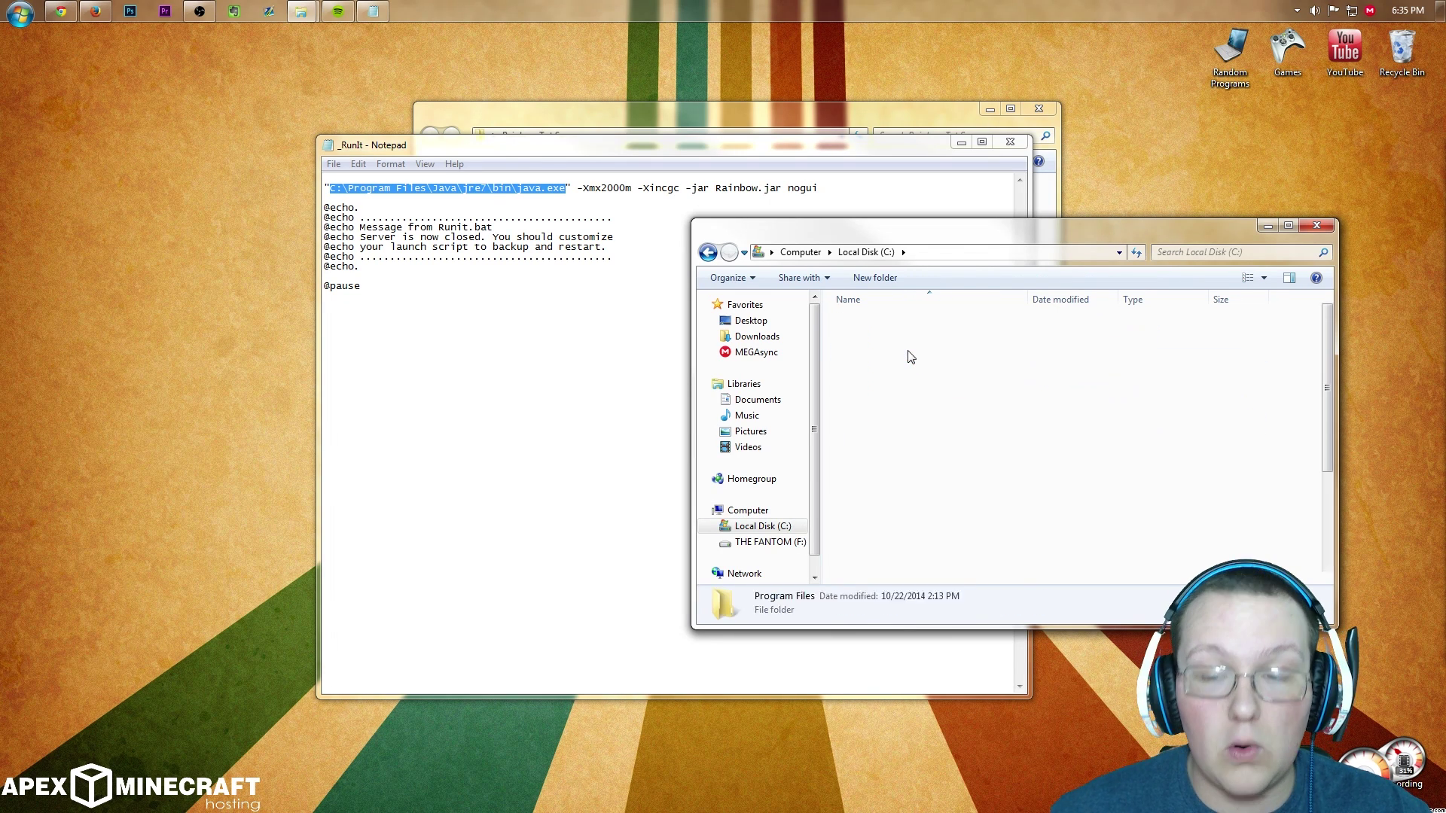
pyautogui.scroll(-3, 922, 361)
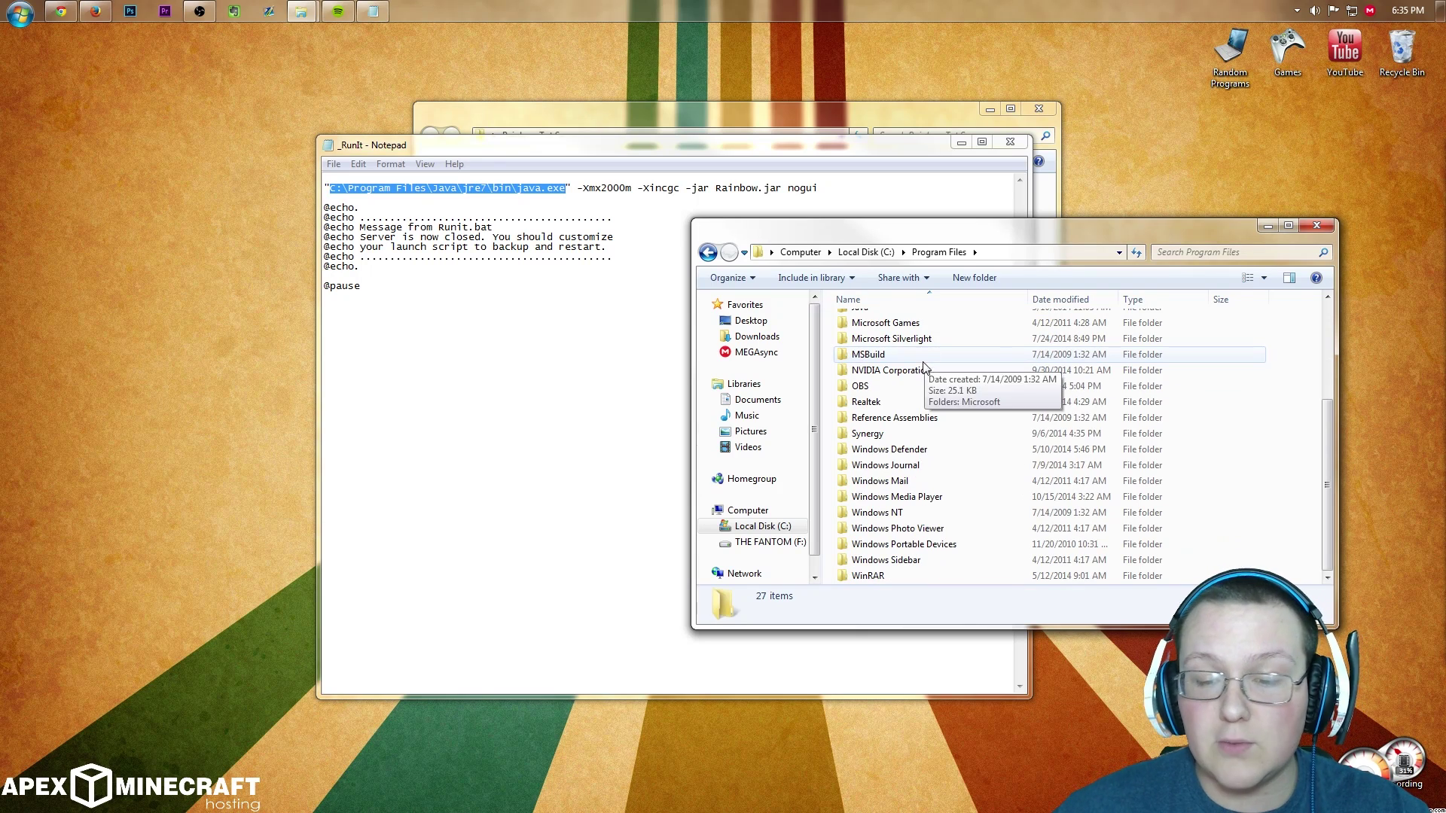
pyautogui.scroll(1, 920, 421)
pyautogui.scroll(2, 920, 422)
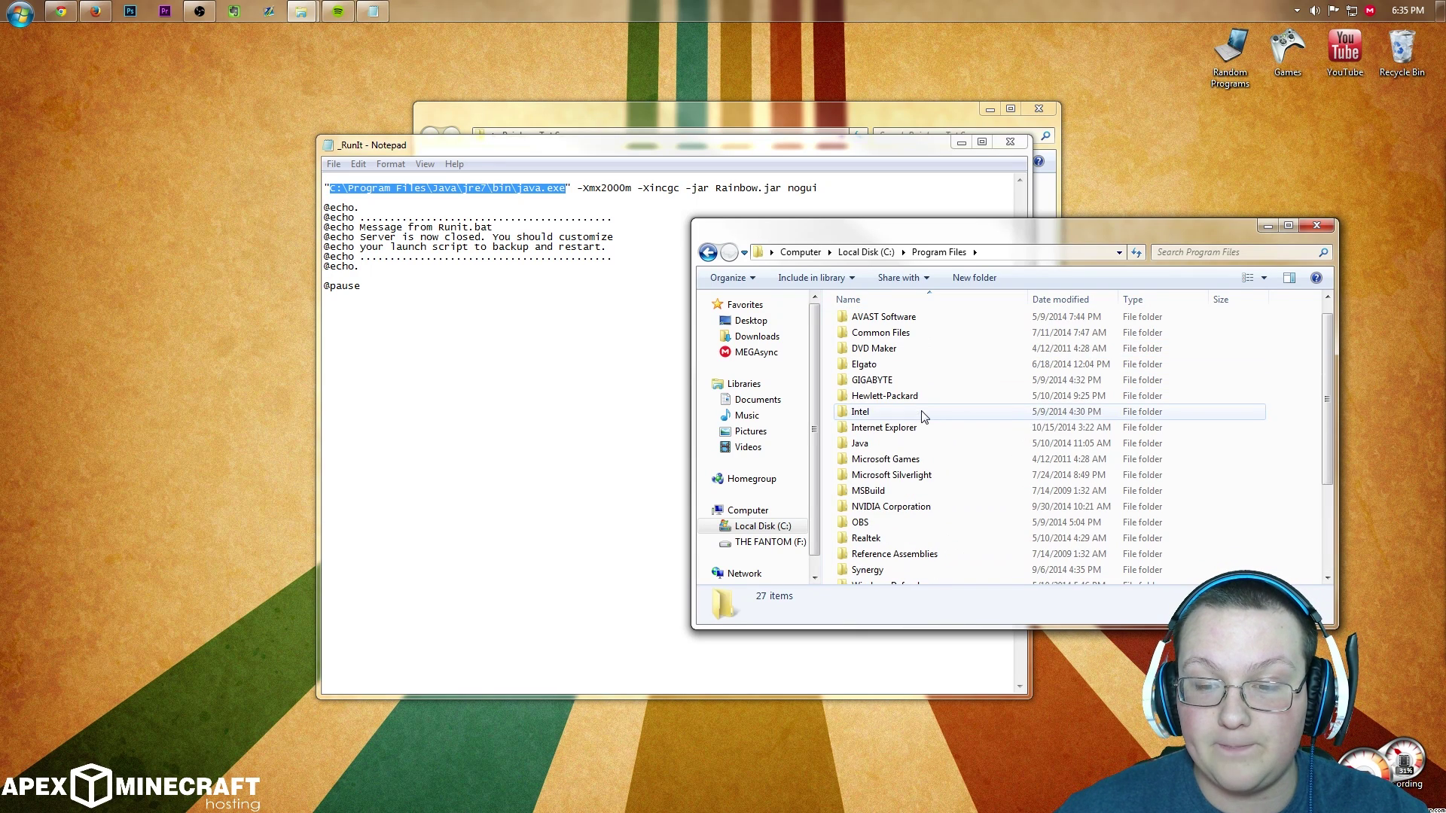
pyautogui.doubleClick(876, 448)
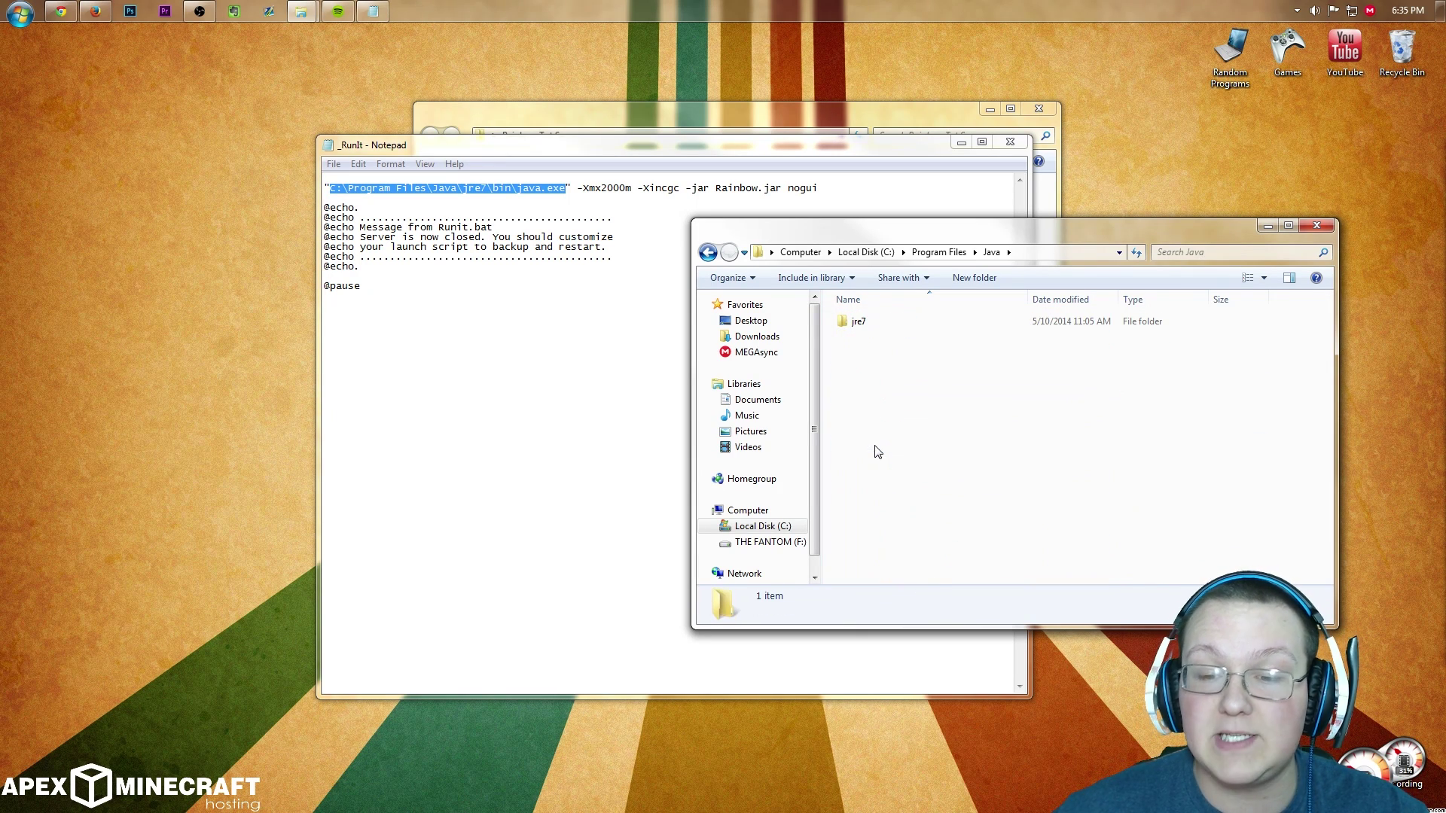
pyautogui.doubleClick(843, 330)
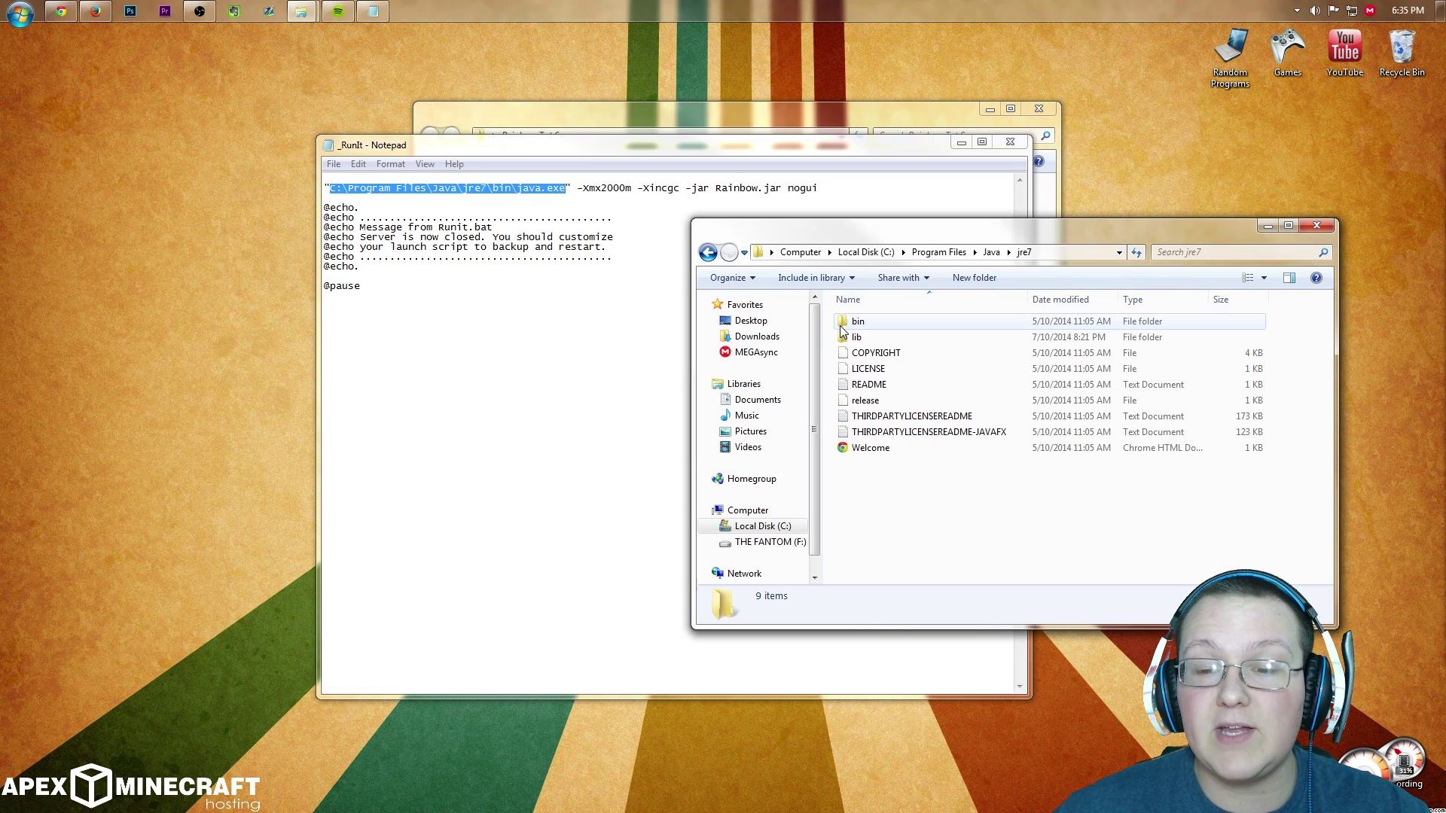
# Step: Return to Local Disk (C:) and look through Program Files (x86) for a Java folder
pyautogui.click(707, 251)
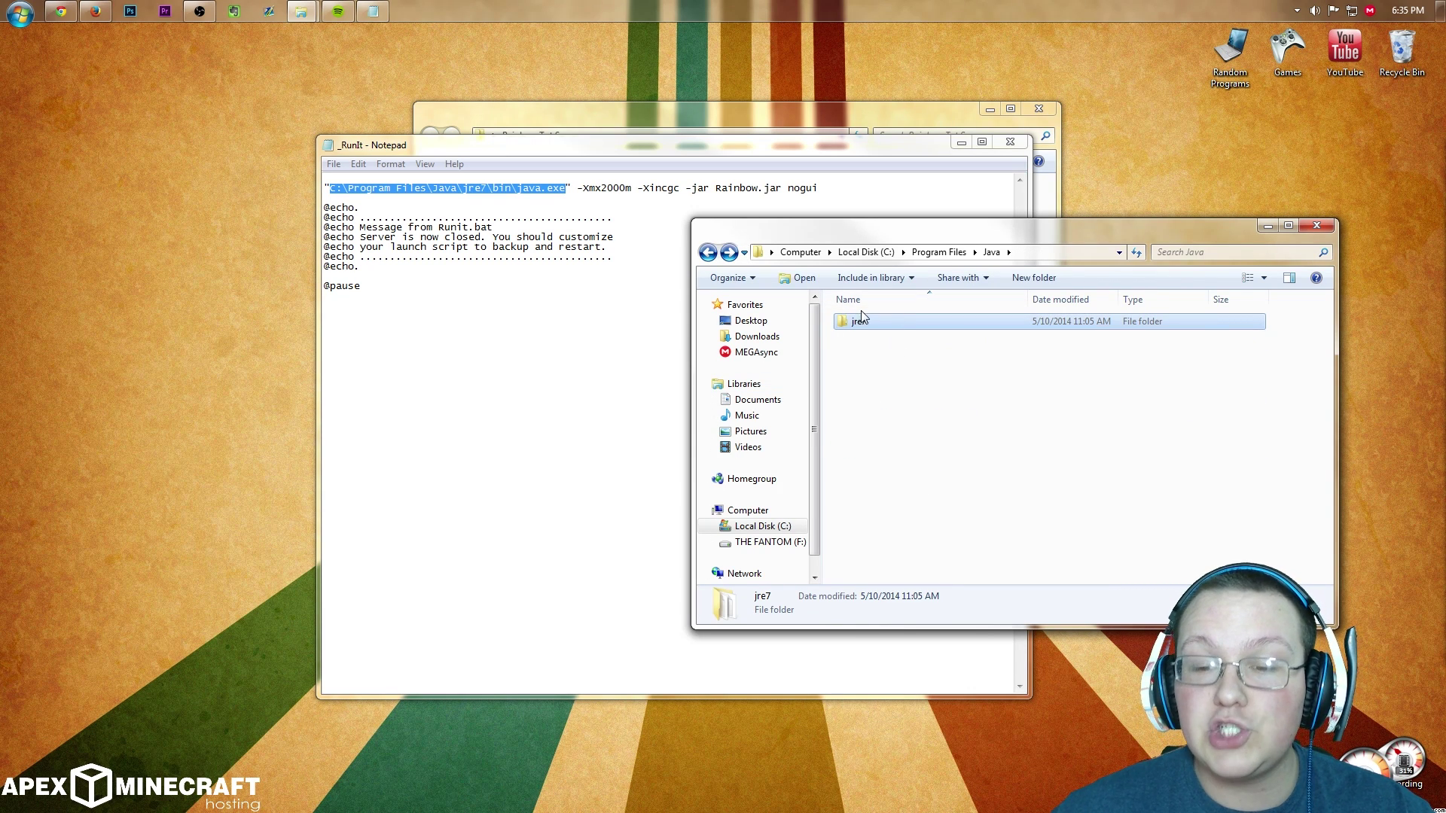
pyautogui.click(708, 252)
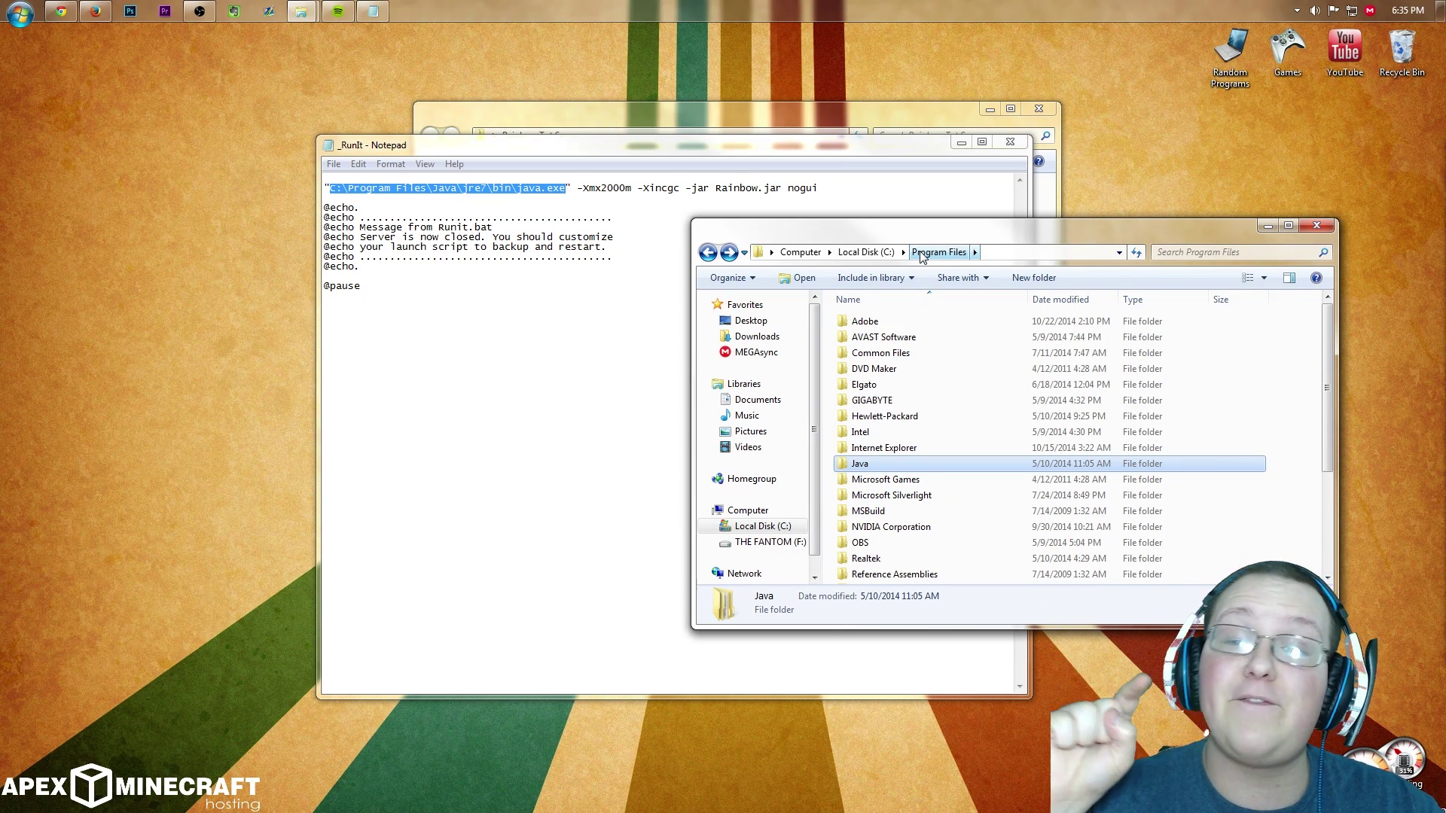
pyautogui.click(708, 253)
pyautogui.doubleClick(889, 369)
pyautogui.scroll(-5, 978, 414)
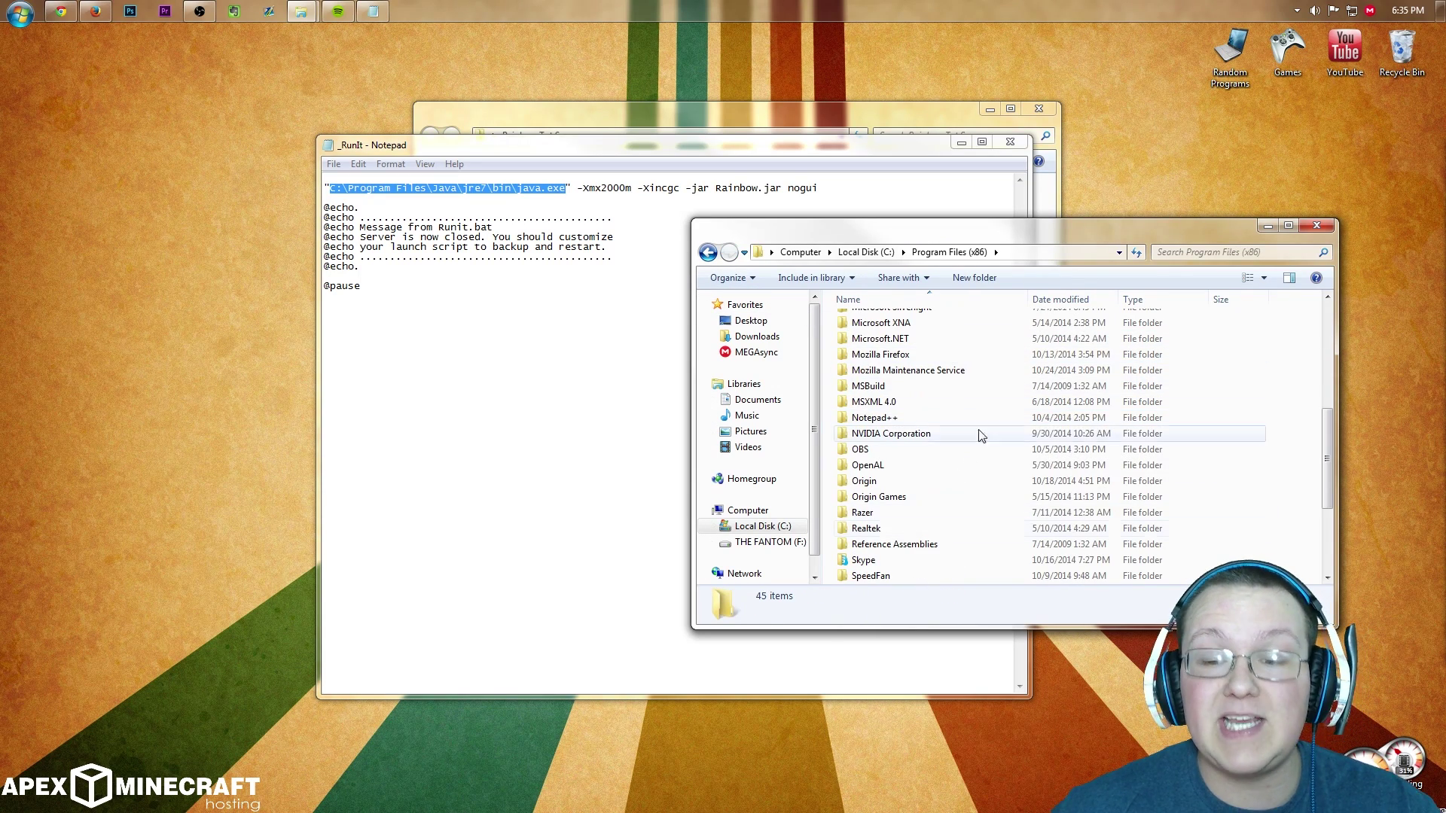
pyautogui.scroll(4, 933, 395)
pyautogui.scroll(-3, 994, 361)
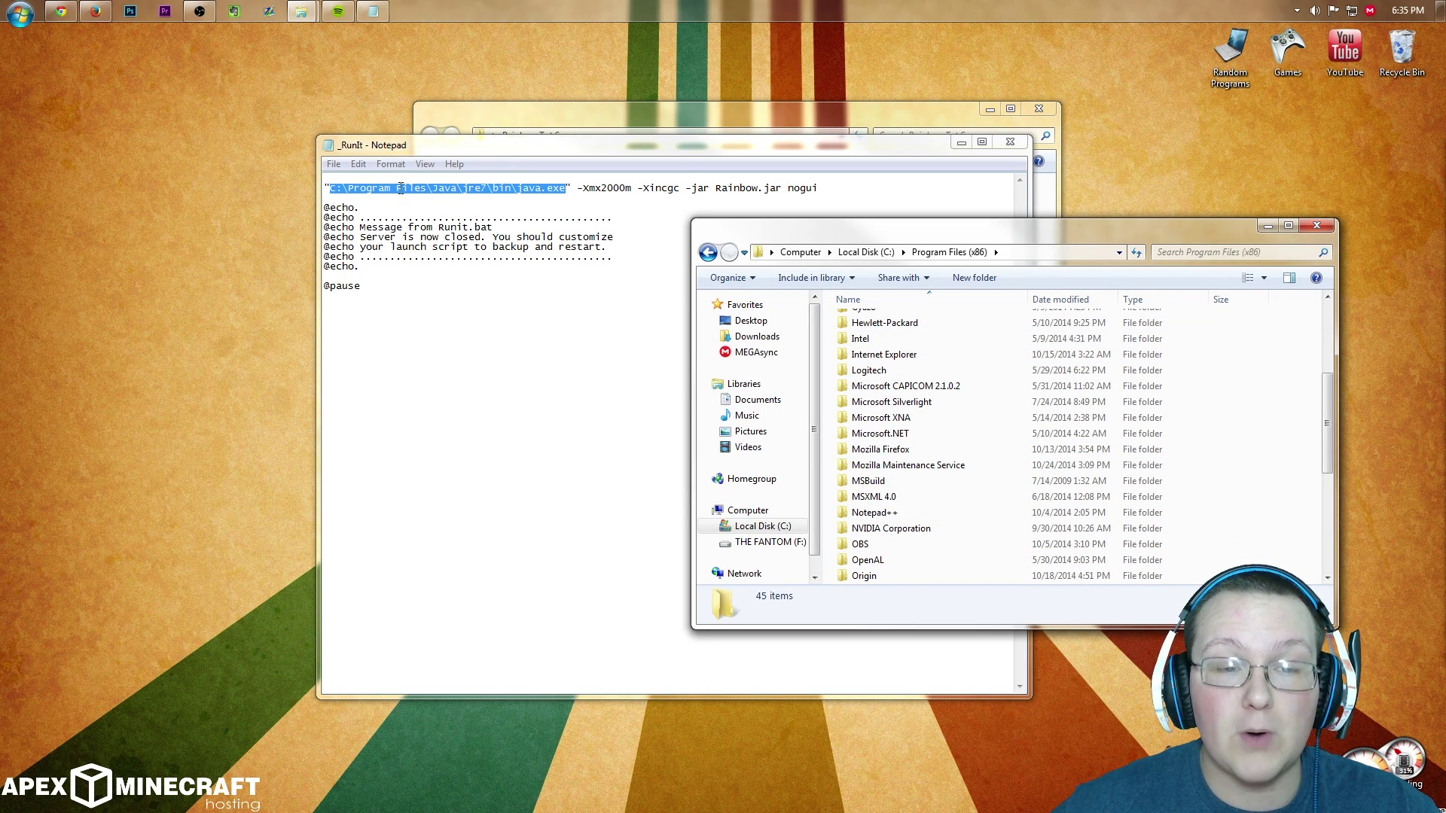
# Step: Try adding (x86) after Program Files in the script's Java path, matching the folder's exact name
pyautogui.click(424, 193)
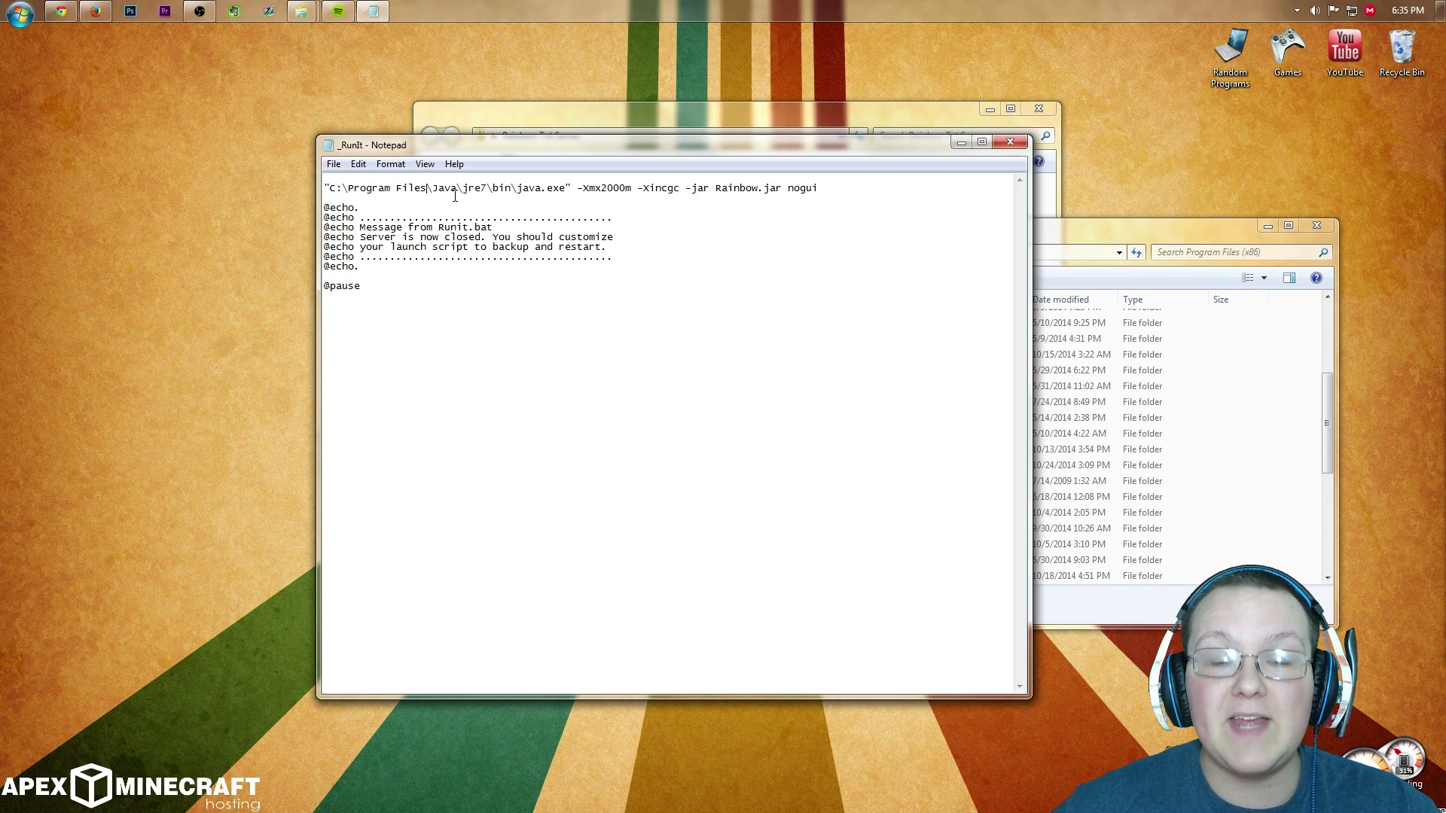
pyautogui.write('(')
pyautogui.write('x86')
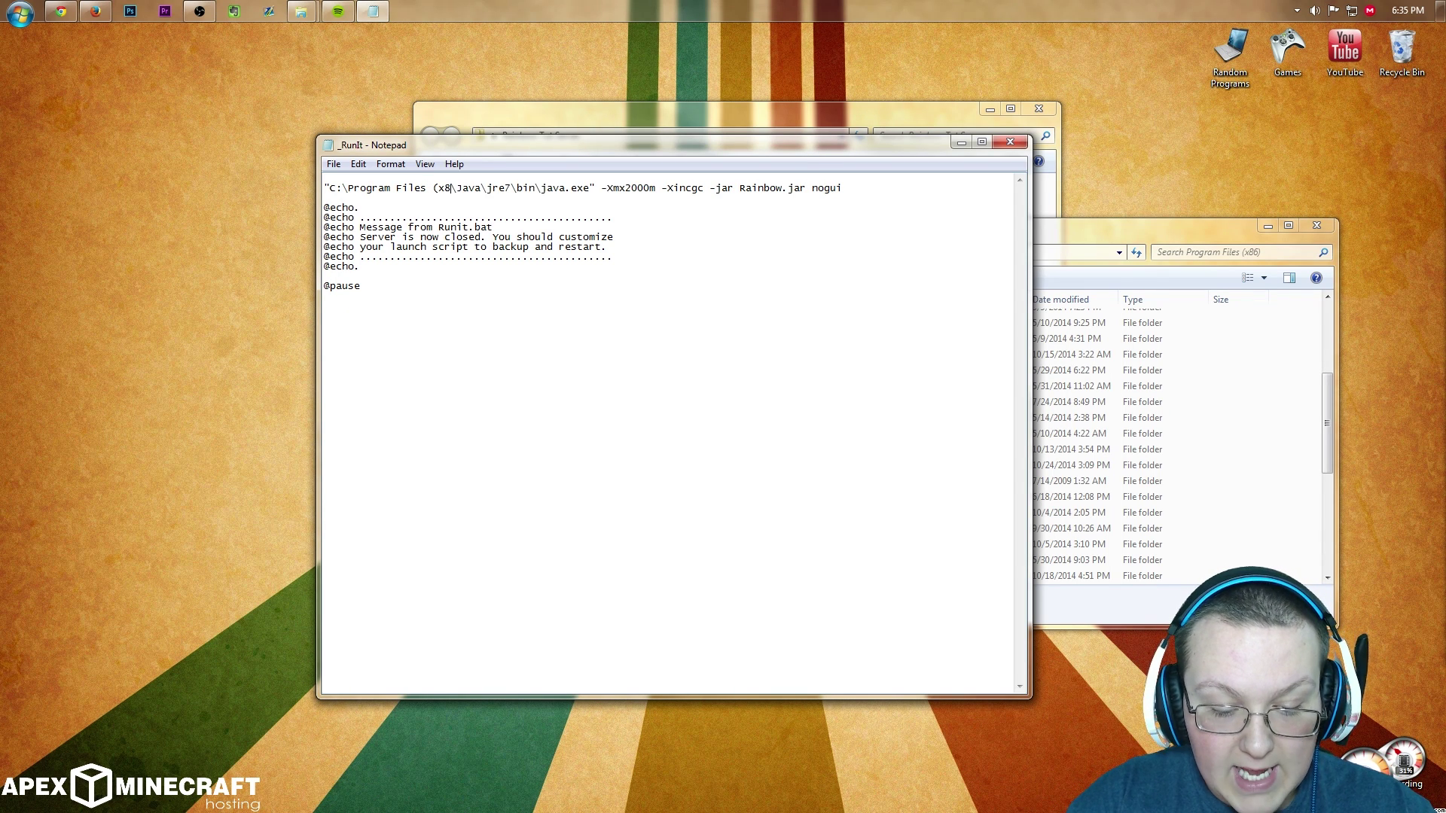
pyautogui.write(')')
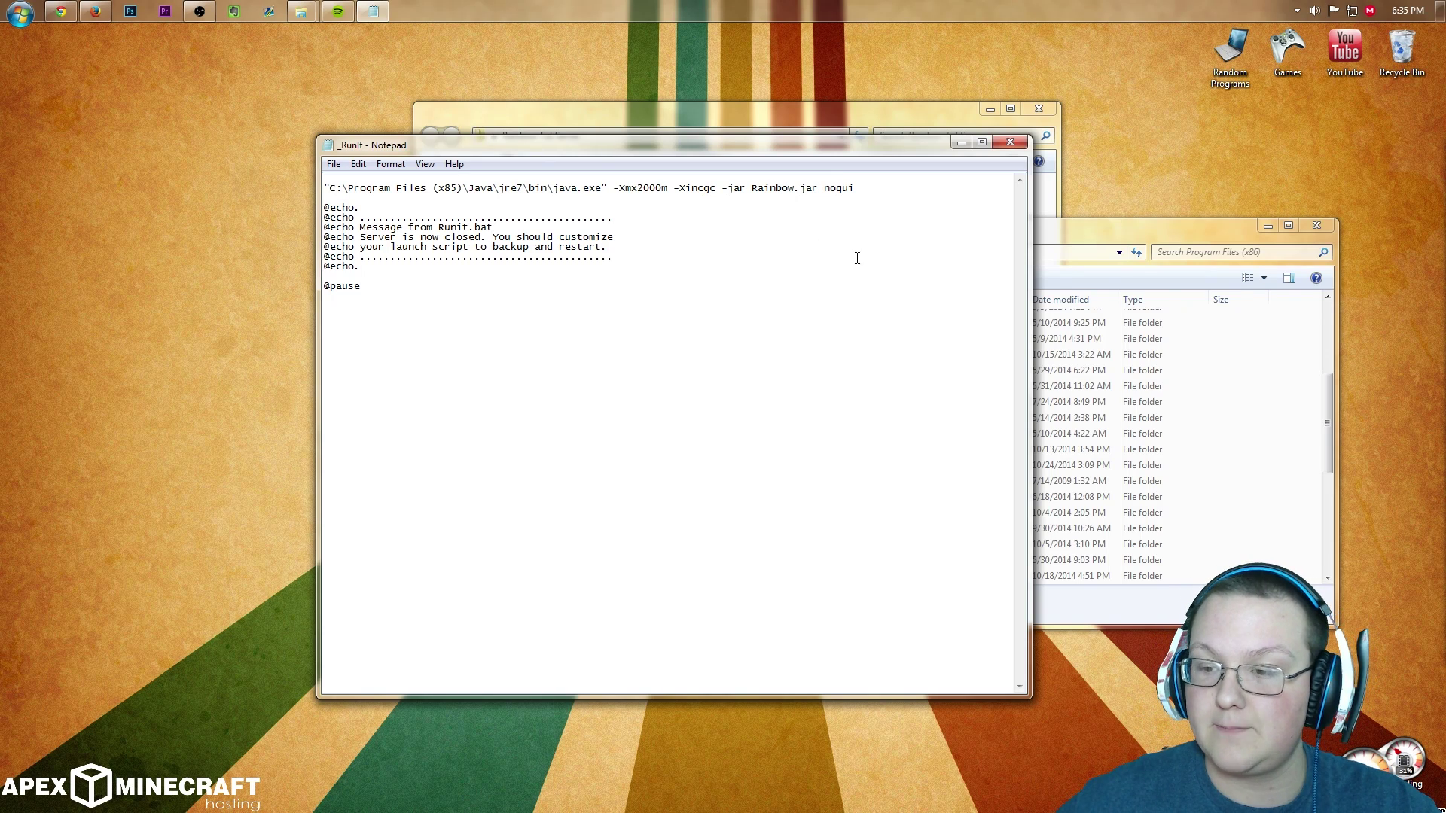
pyautogui.click(1158, 224)
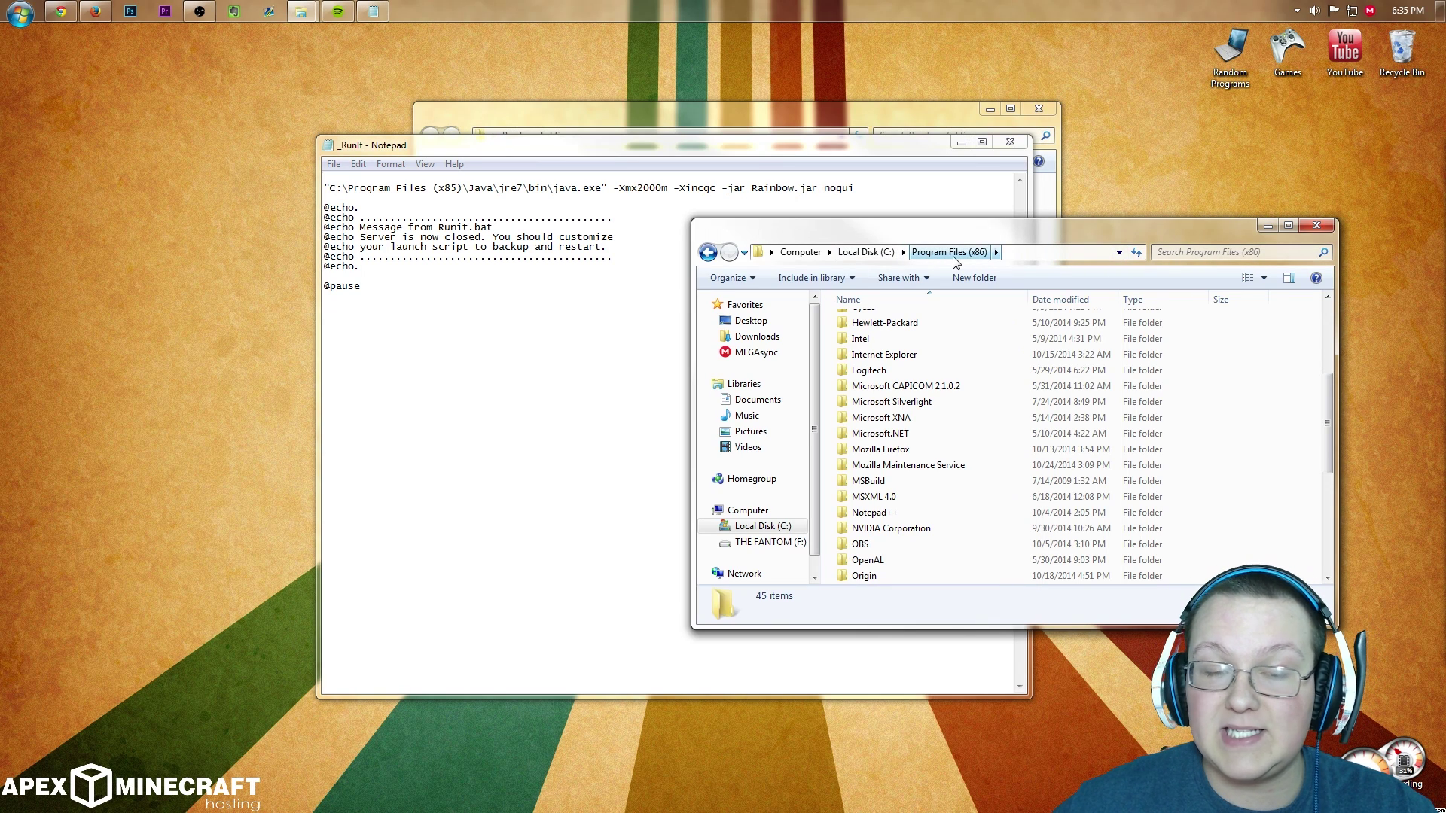
pyautogui.click(452, 188)
pyautogui.press('BackSpace')
pyautogui.write('6')
pyautogui.click(461, 189)
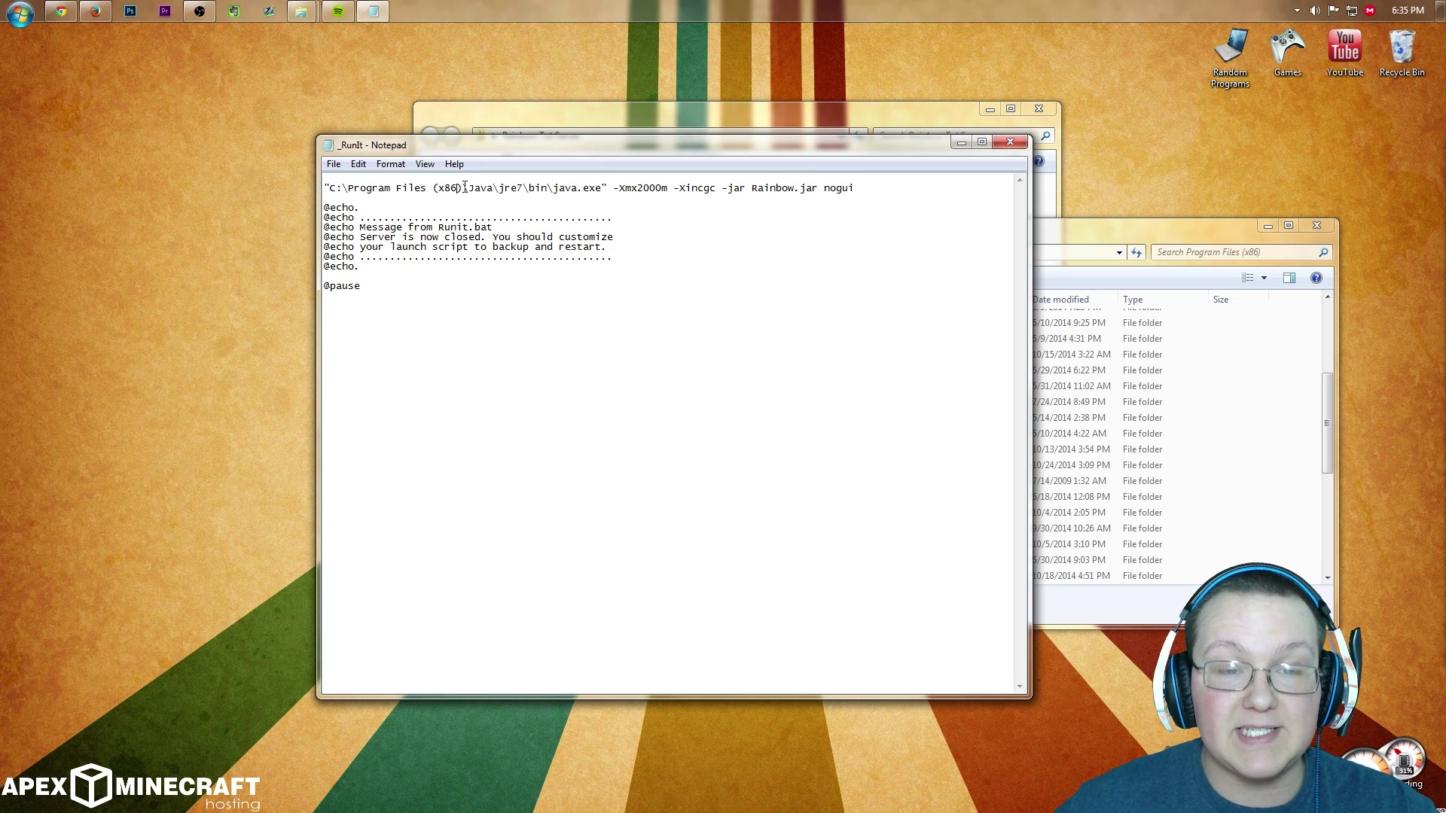
# Step: Remove (x86) from the script's Java path
pyautogui.press('BackSpace')
pyautogui.press('BackSpace')
pyautogui.press('BackSpace')
pyautogui.press('BackSpace')
pyautogui.press('BackSpace')
pyautogui.press('BackSpace')
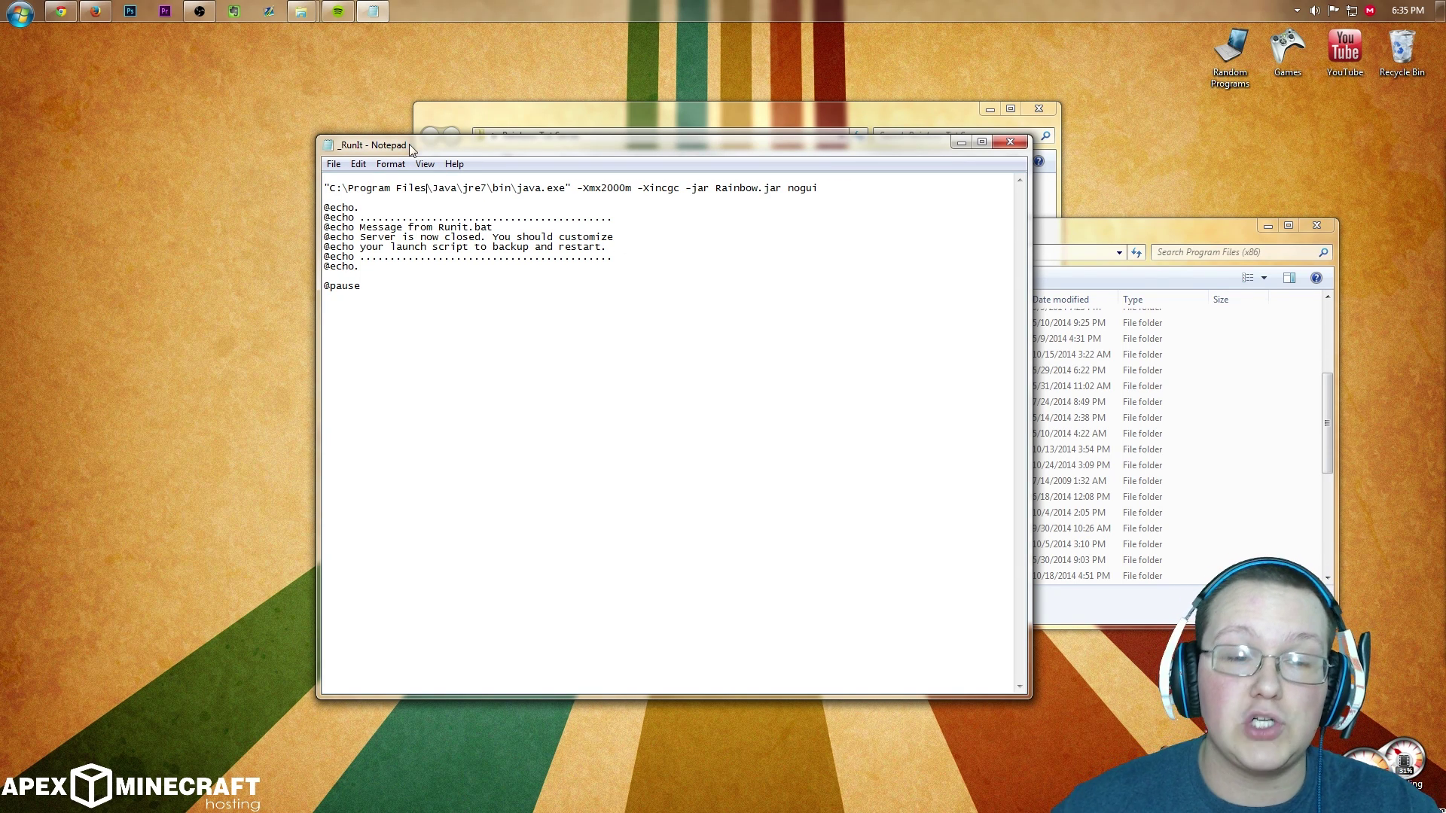
# Step: Save and close the _RunIt file, and close the Program Files (x86) window
pyautogui.click(333, 165)
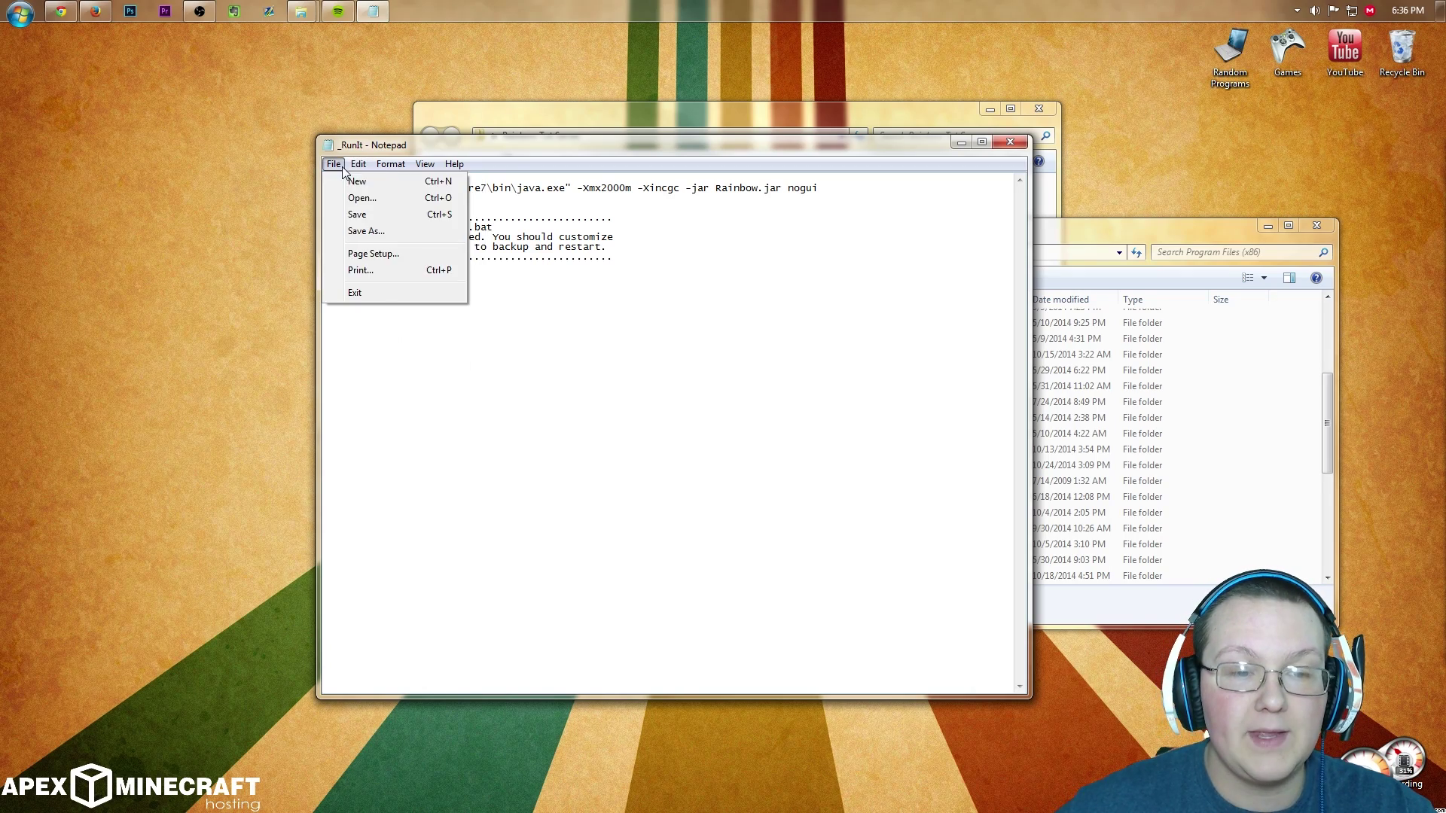
pyautogui.click(348, 215)
pyautogui.click(1010, 142)
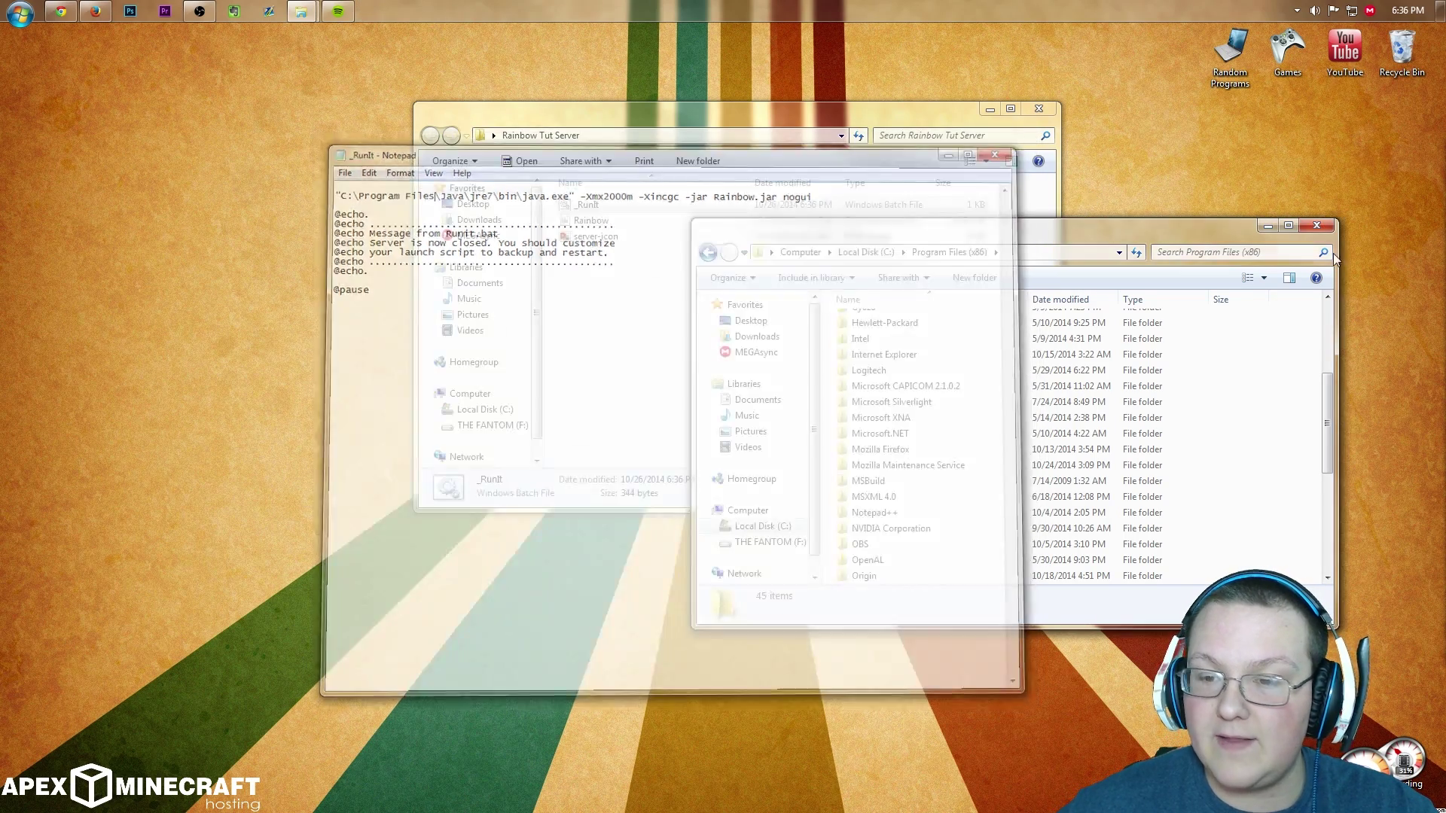
pyautogui.click(1313, 229)
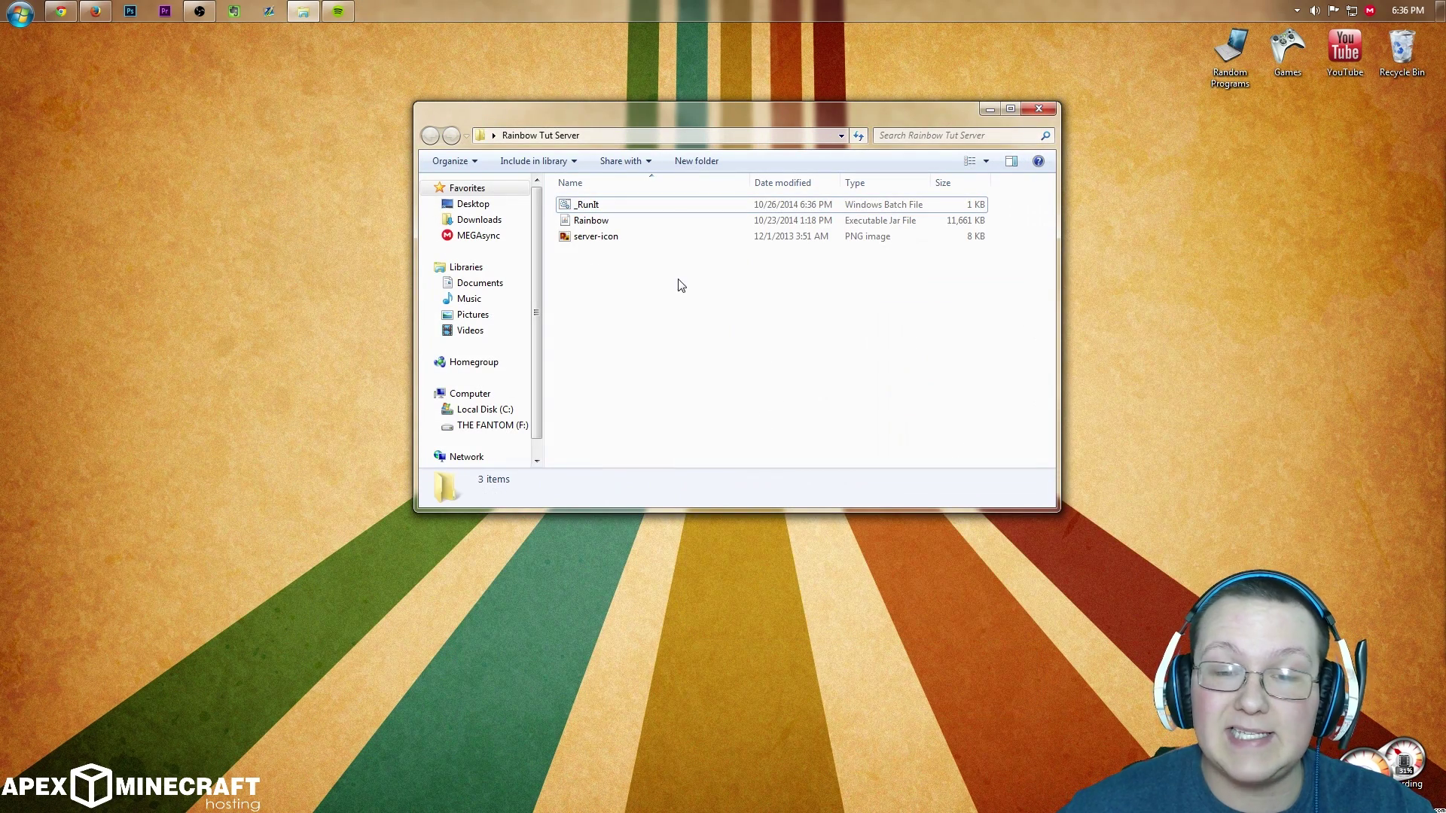
# Step: Run the Rainbow executable jar in the Rainbow Tut Server folder to generate the server files
pyautogui.click(614, 221)
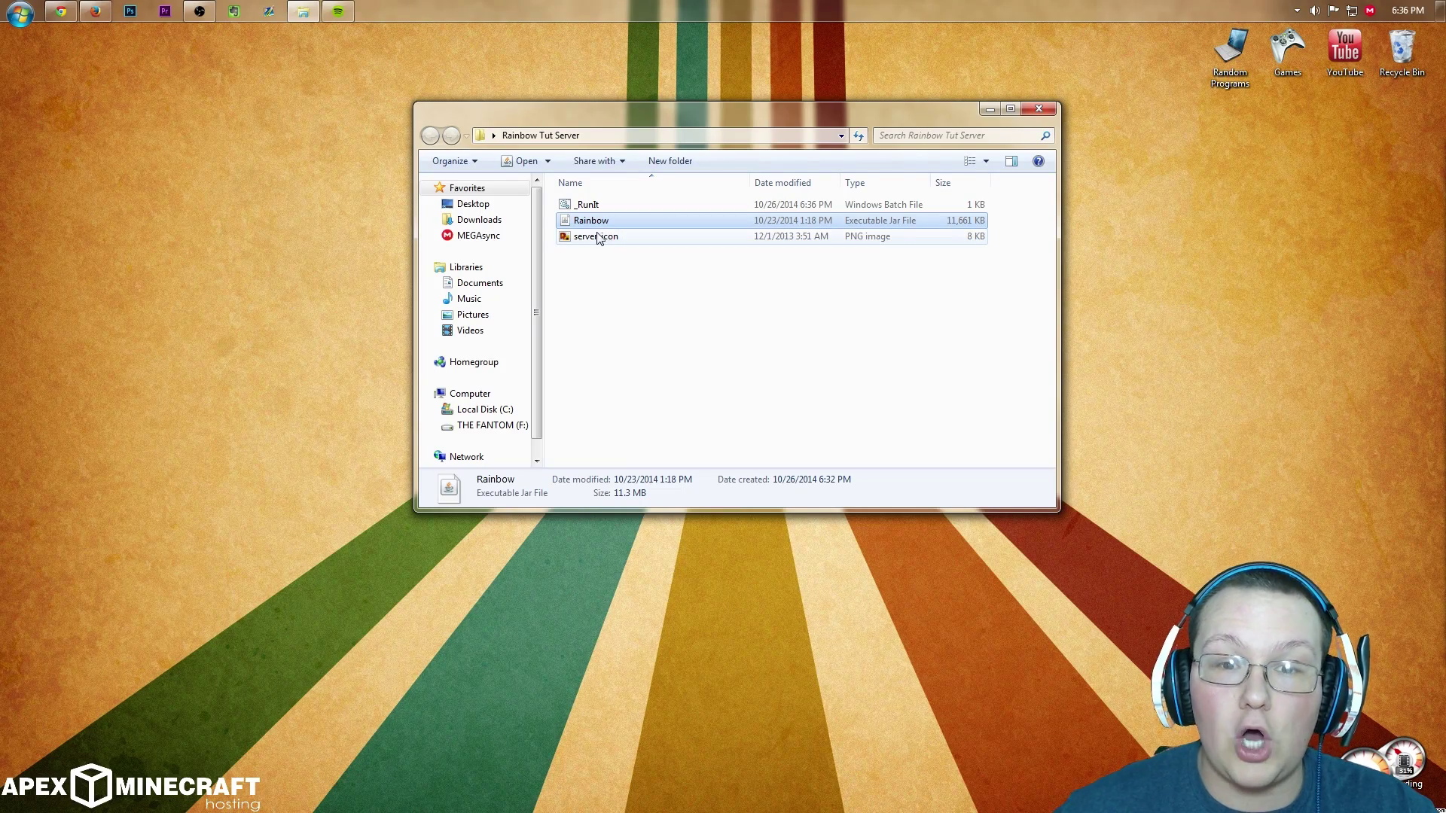
pyautogui.doubleClick(588, 223)
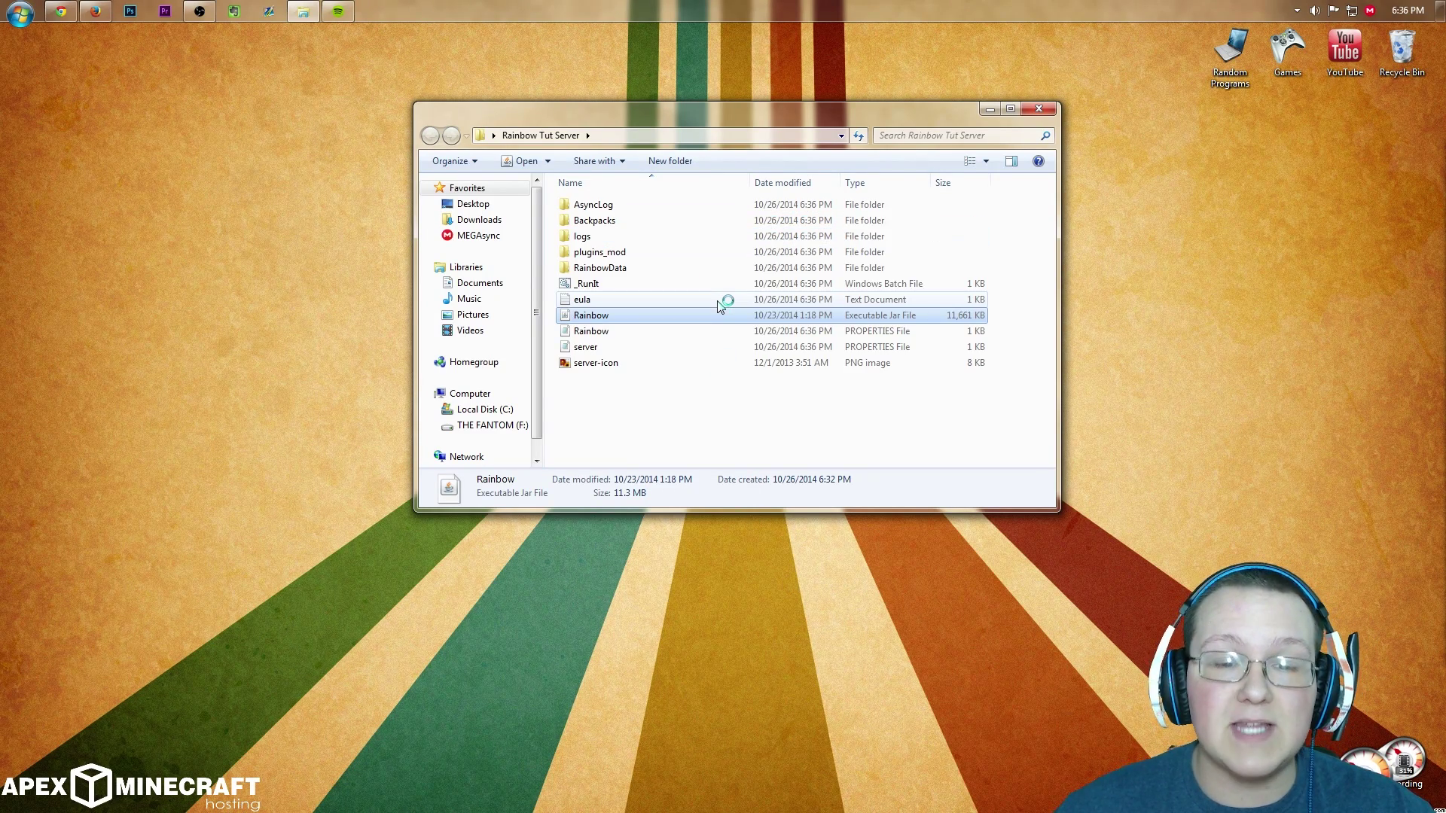
# Step: Open the eula text file in the Rainbow Tut Server folder and set eula to true
pyautogui.doubleClick(625, 303)
pyautogui.click(445, 213)
pyautogui.press('BackSpace')
pyautogui.press('BackSpace')
pyautogui.press('BackSpace')
pyautogui.press('BackSpace')
pyautogui.press('BackSpace')
pyautogui.write('true')
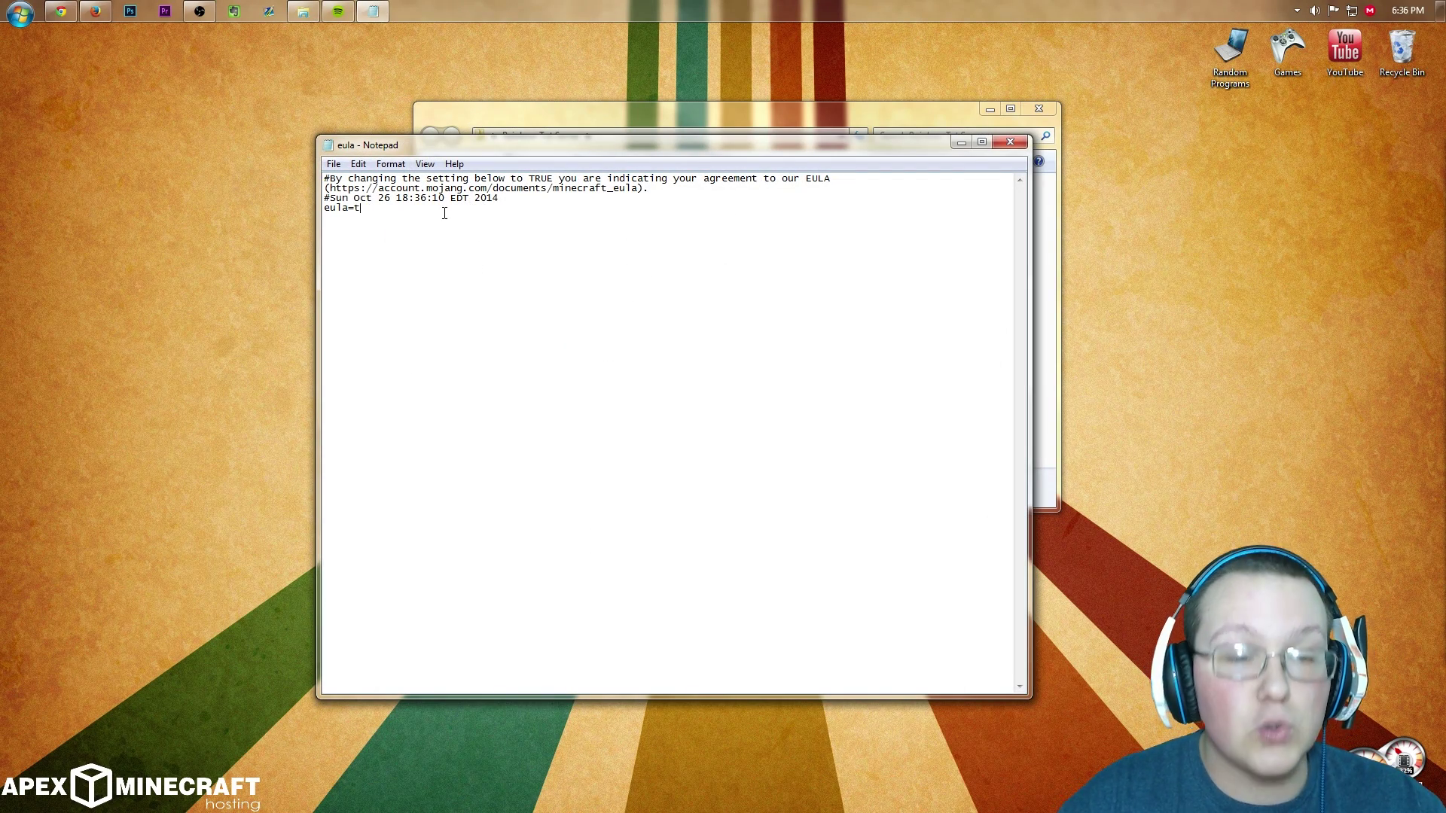
pyautogui.moveTo(643, 188); pyautogui.dragTo(329, 189)
pyautogui.click(409, 235)
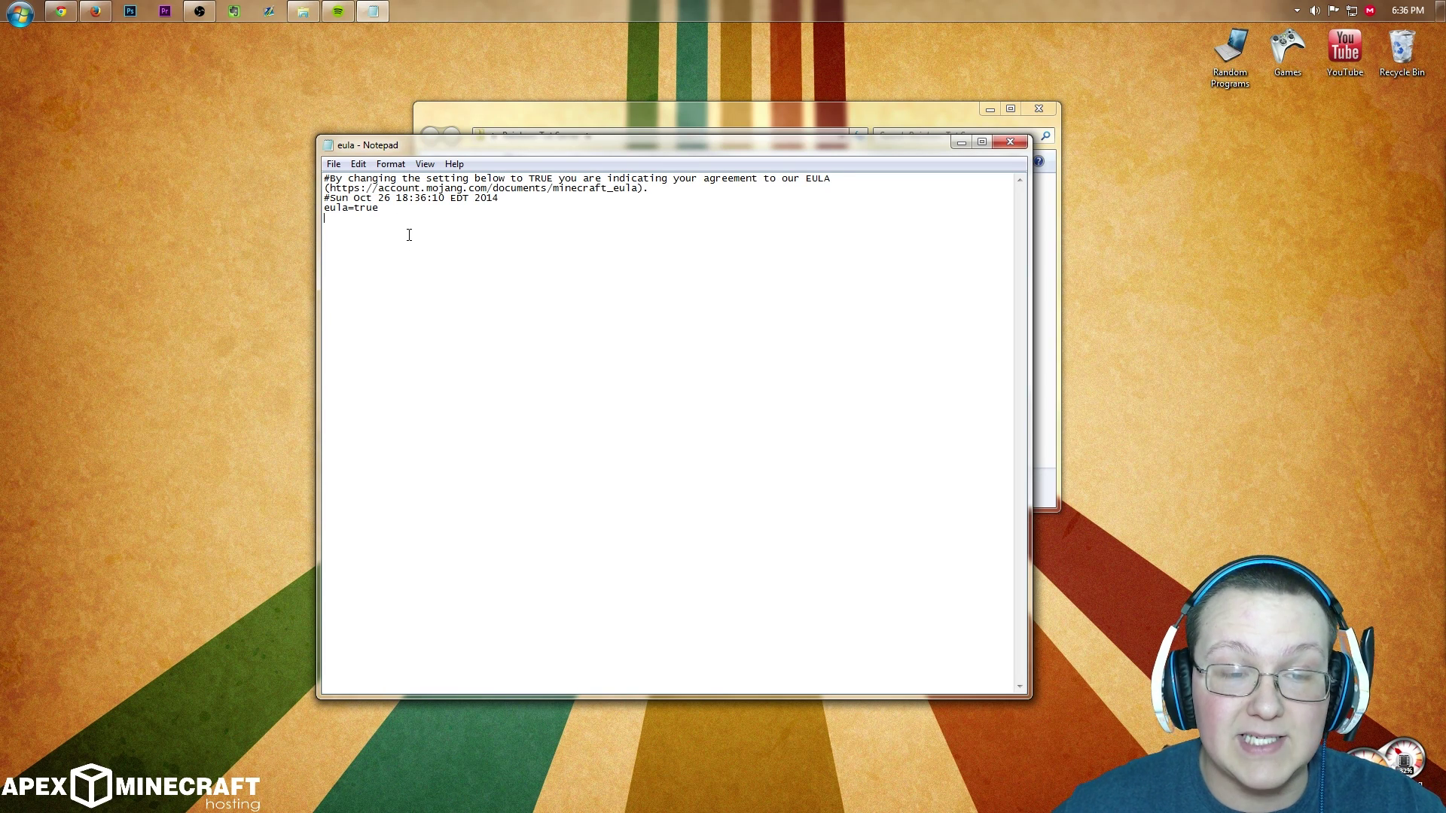
# Step: Save and close the eula file, and run the Rainbow executable jar again to generate the remaining server files
pyautogui.click(333, 164)
pyautogui.click(354, 214)
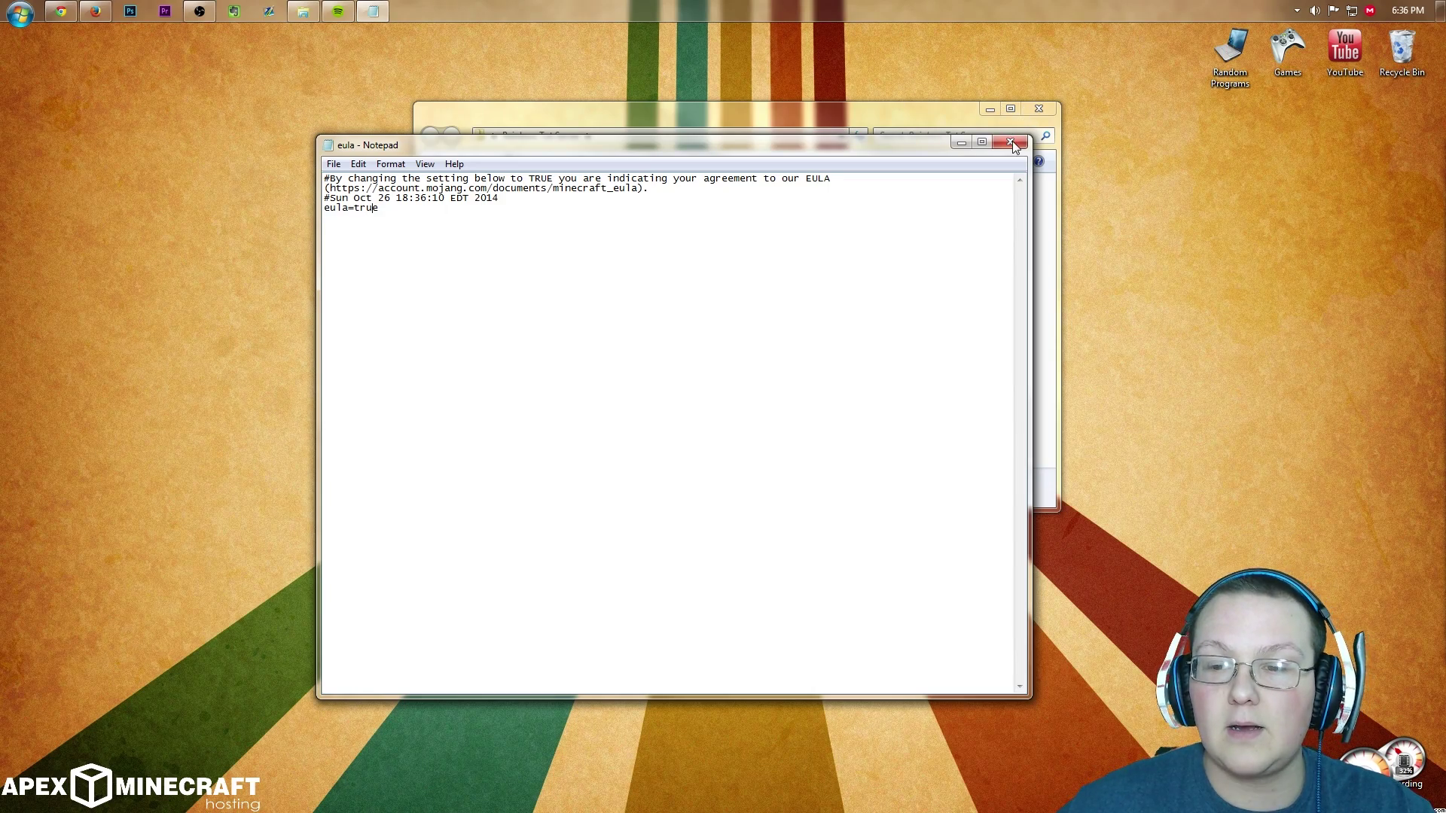
pyautogui.click(1009, 143)
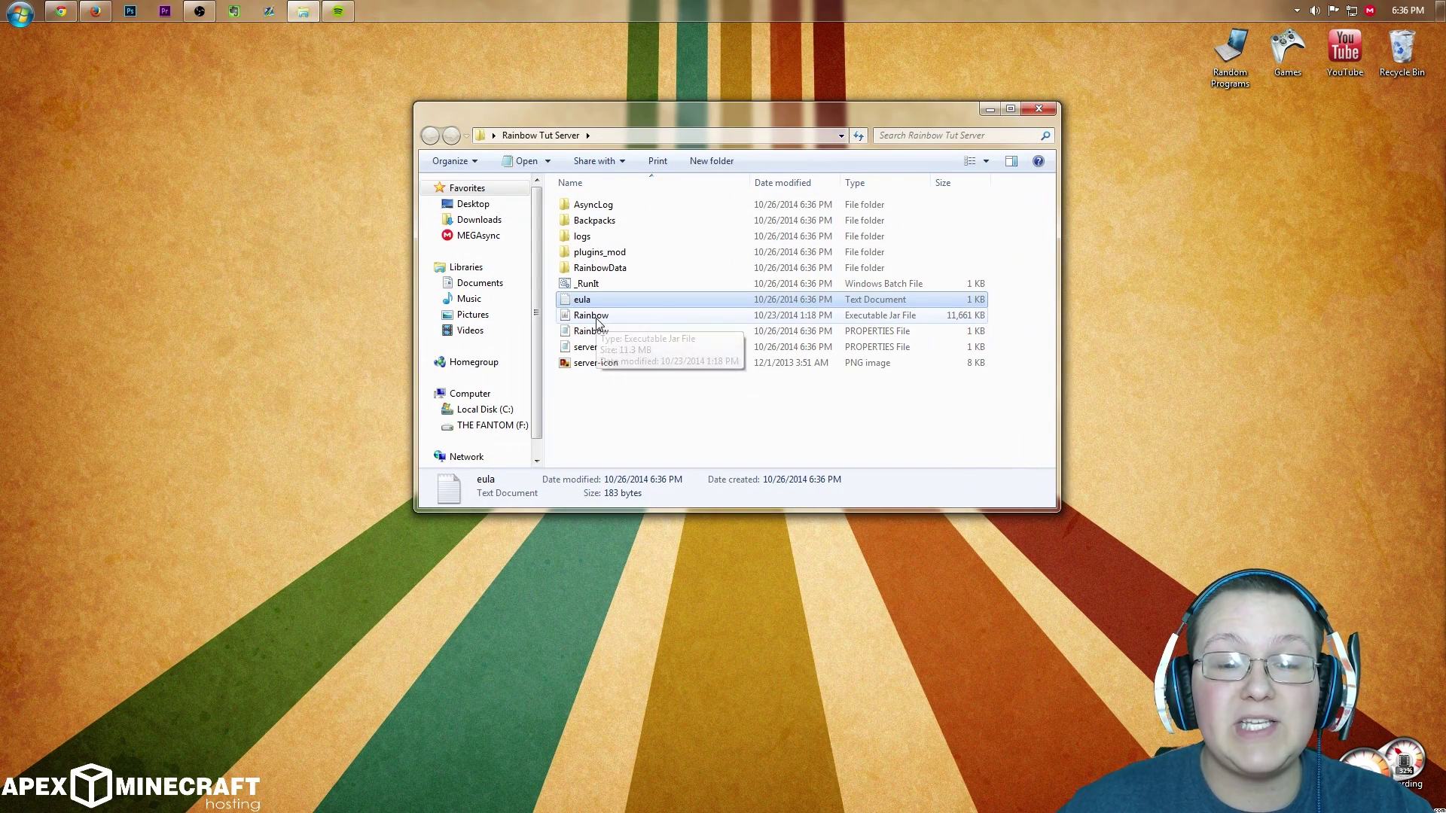
pyautogui.doubleClick(595, 320)
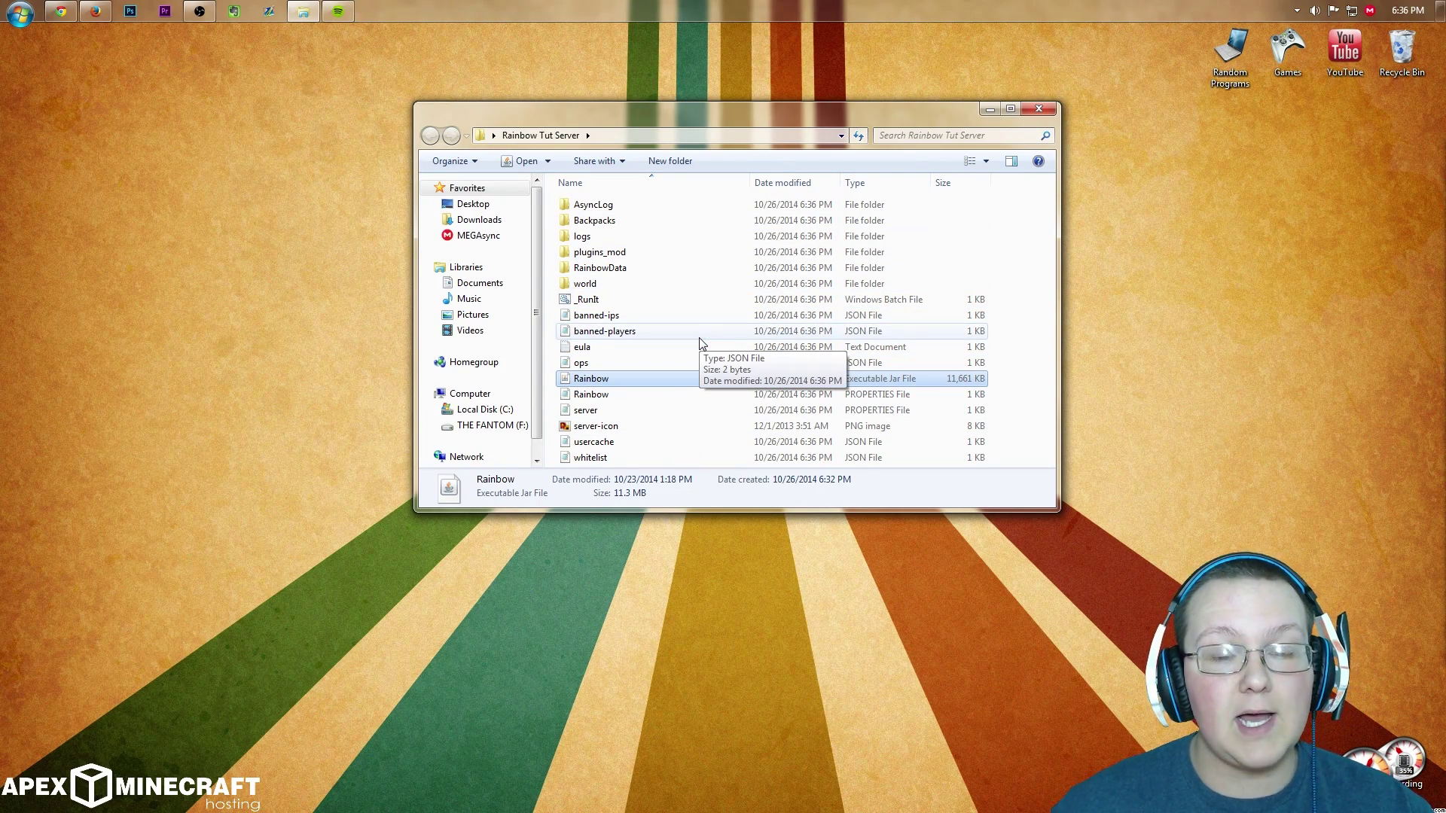
# Step: End both javaw.exe processes in Windows Task Manager and close it
pyautogui.rightClick(634, 13)
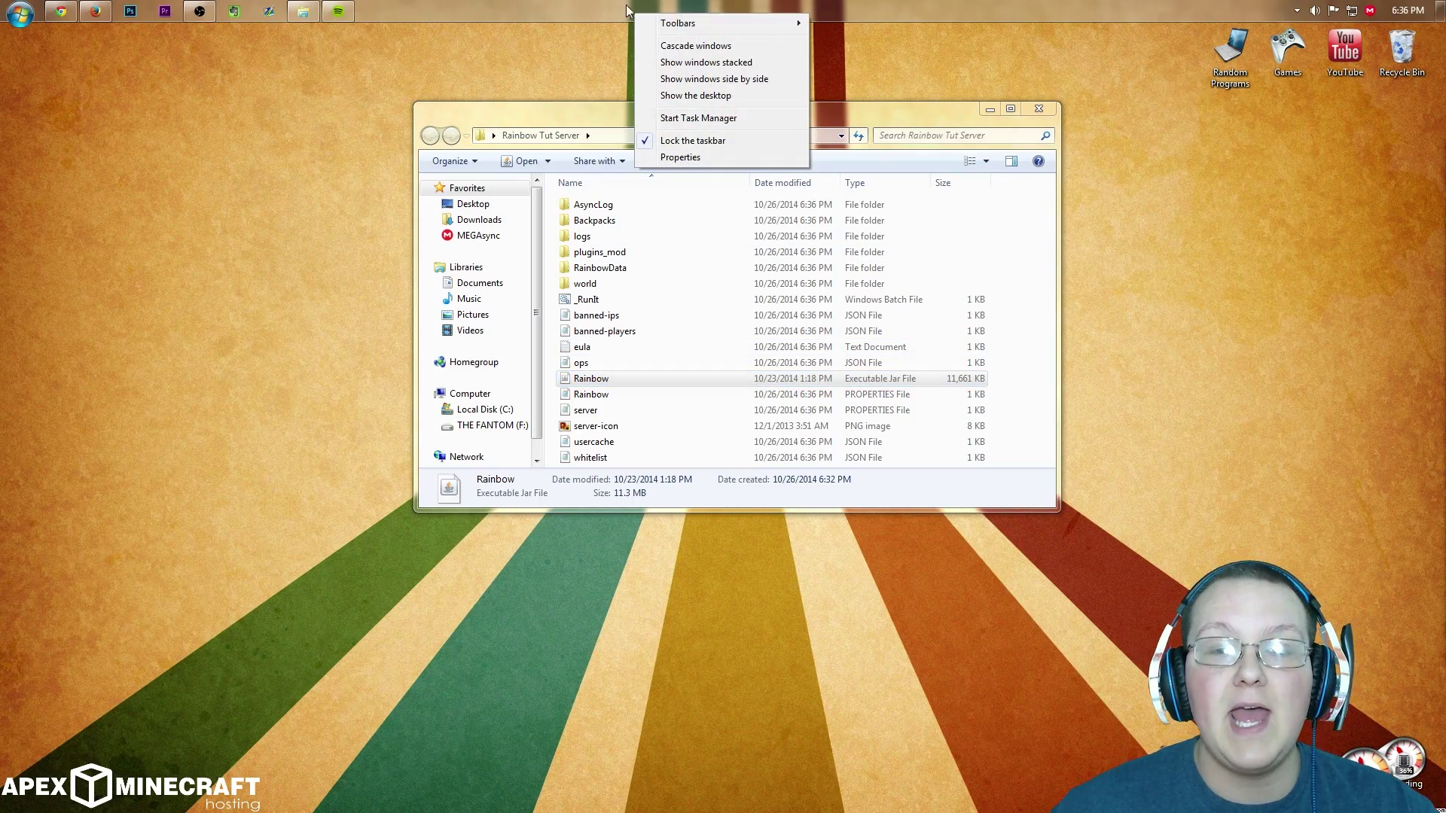
pyautogui.click(721, 119)
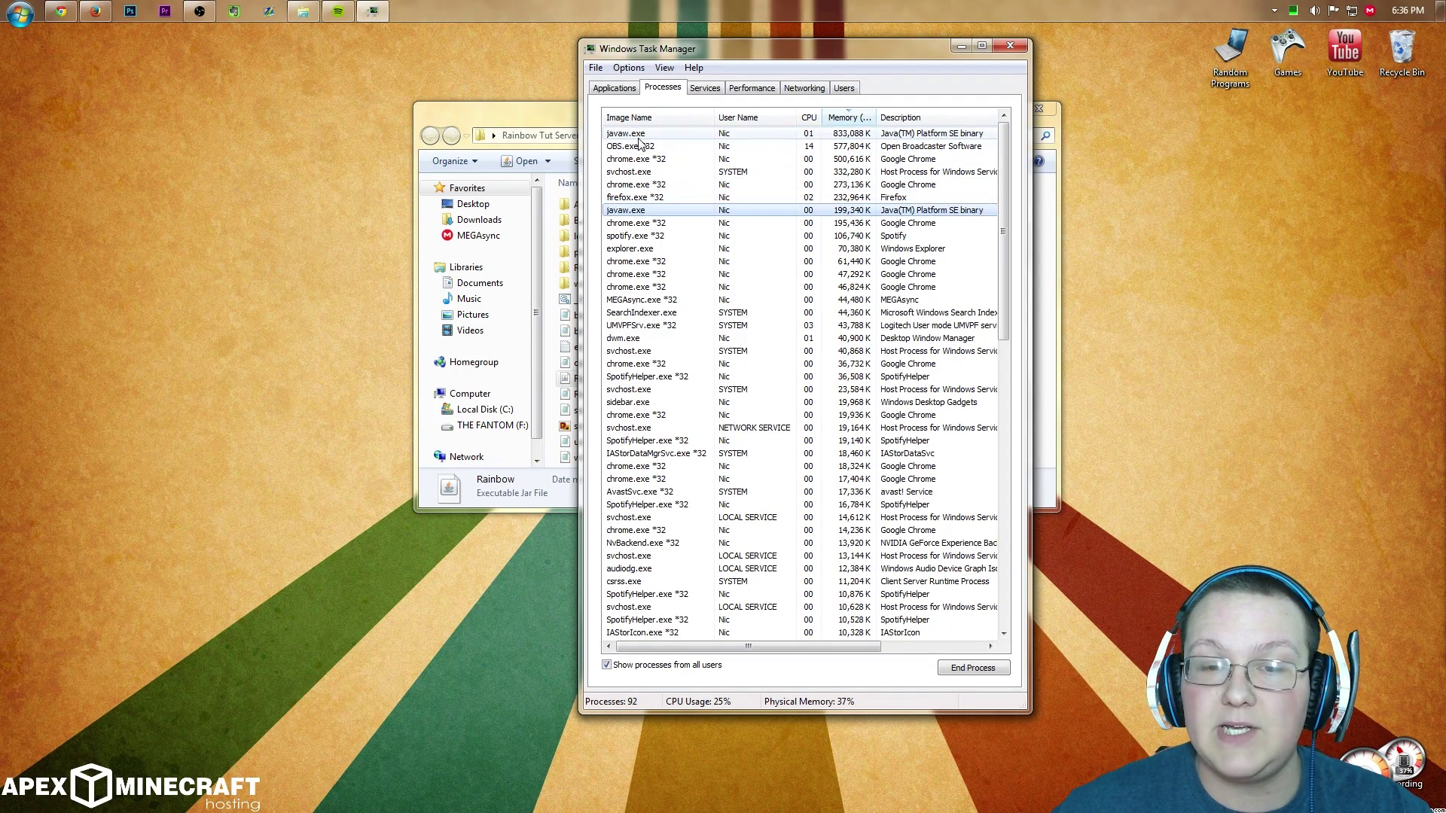
pyautogui.rightClick(644, 139)
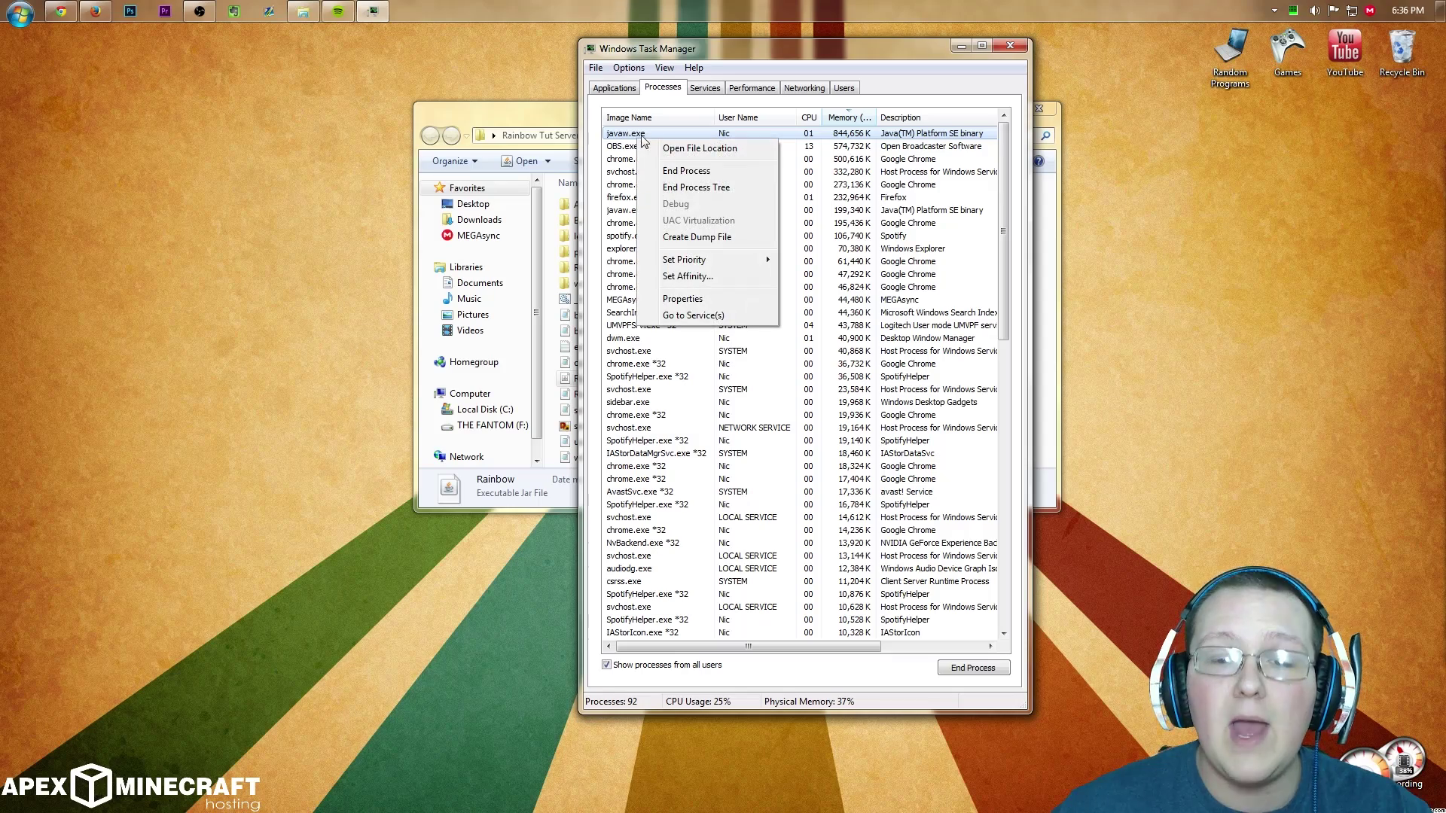
pyautogui.click(691, 173)
pyautogui.click(745, 450)
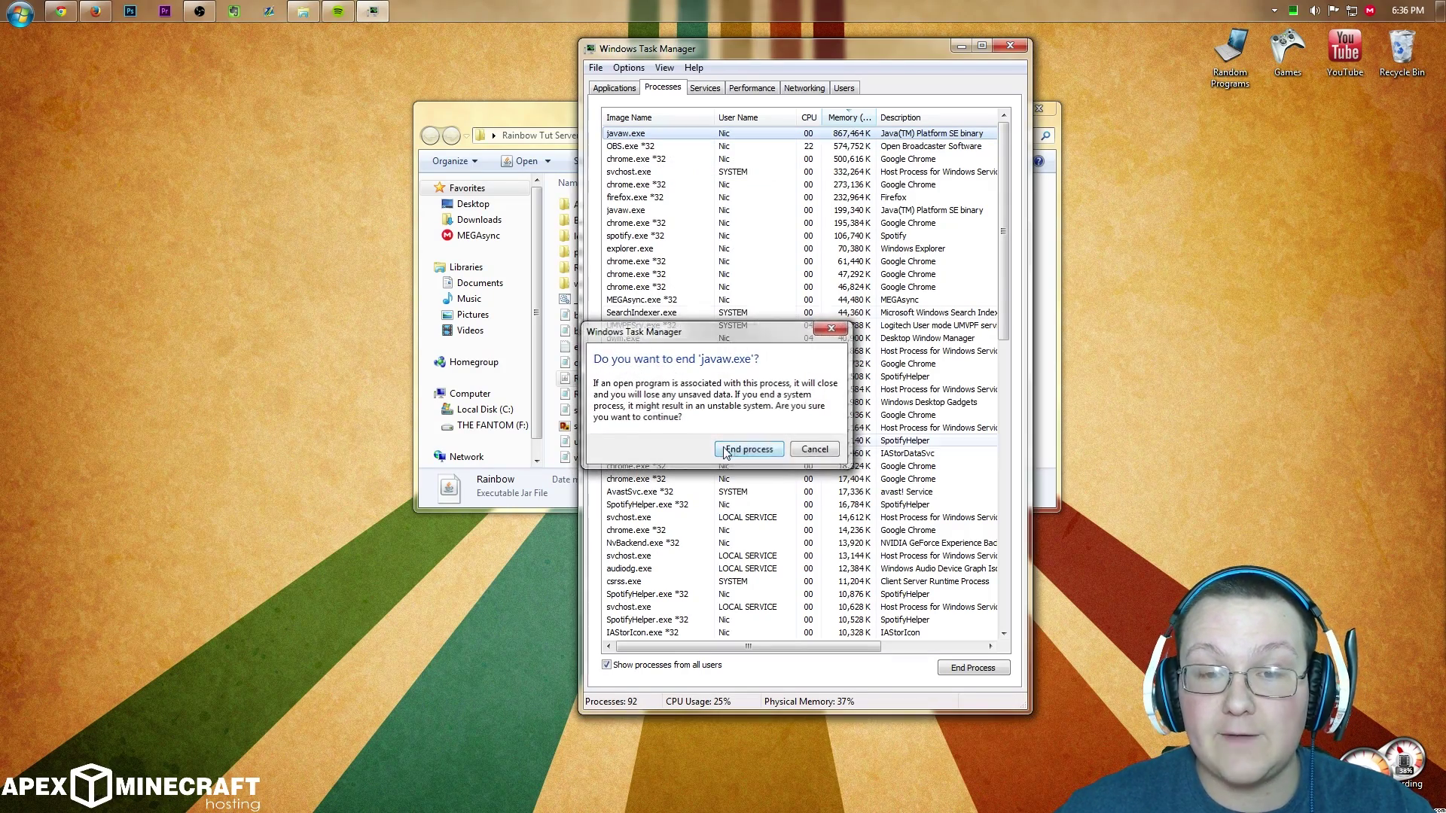
pyautogui.rightClick(628, 201)
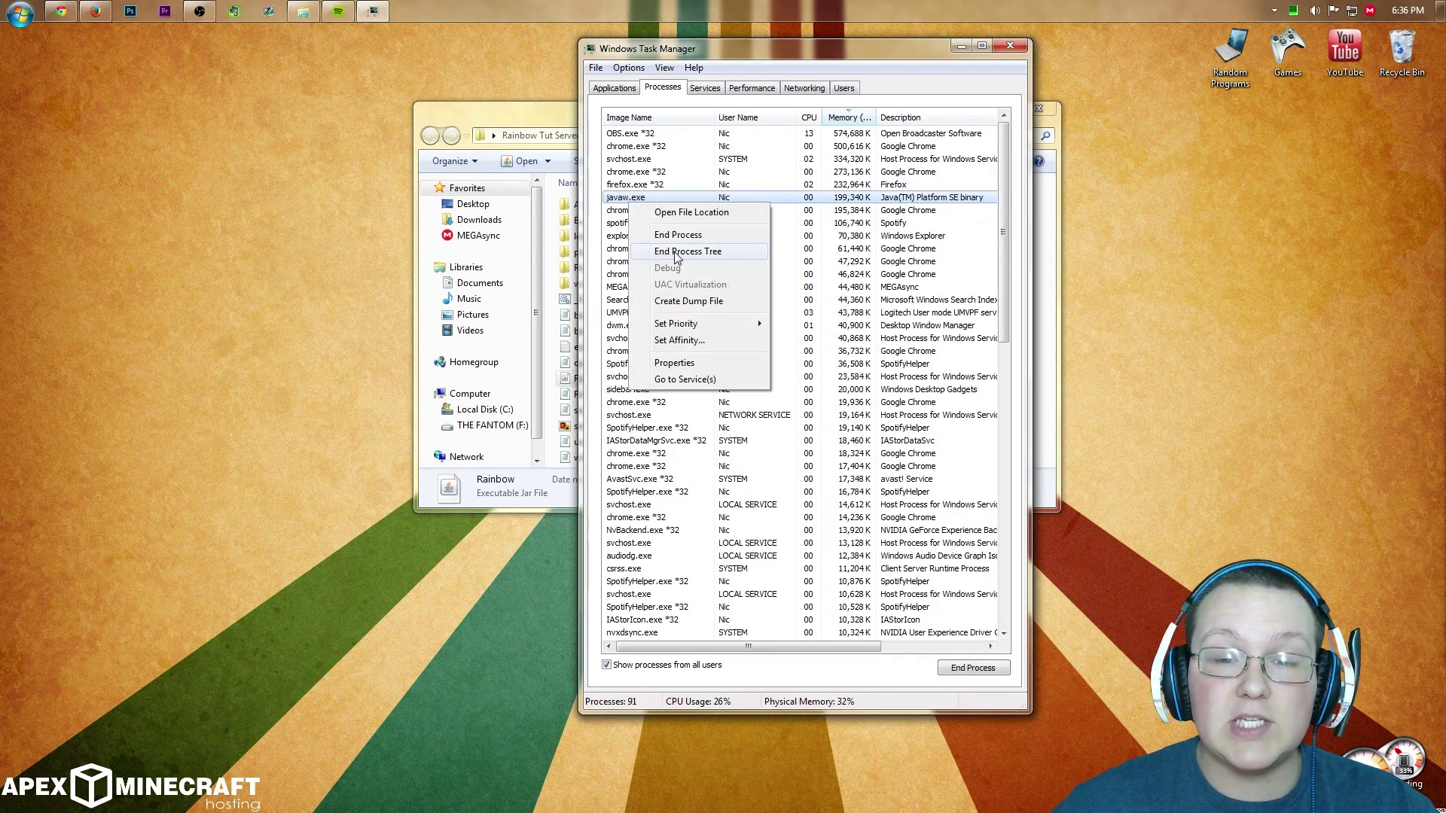
pyautogui.press('Escape')
pyautogui.press('Delete')
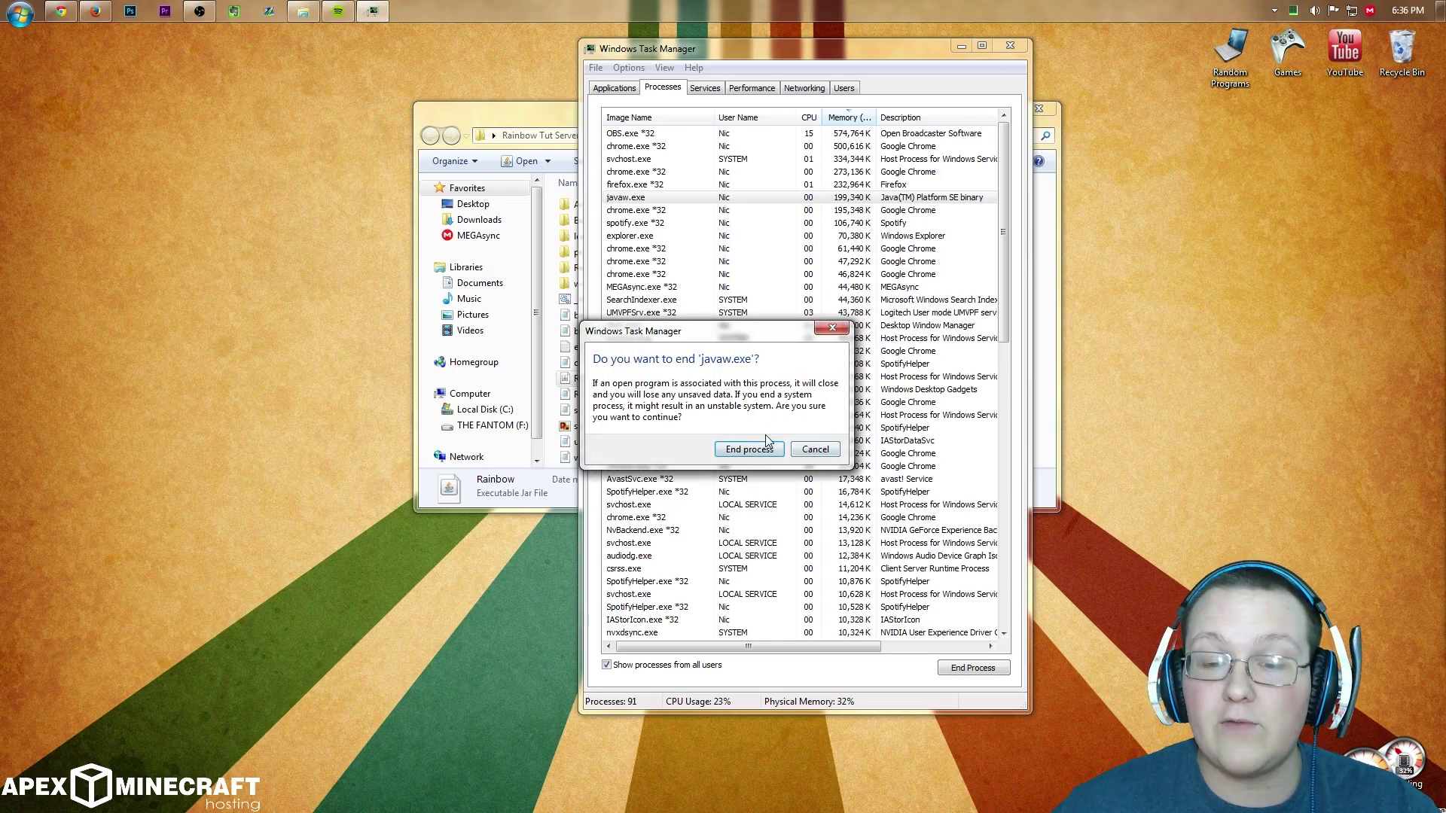
pyautogui.click(747, 455)
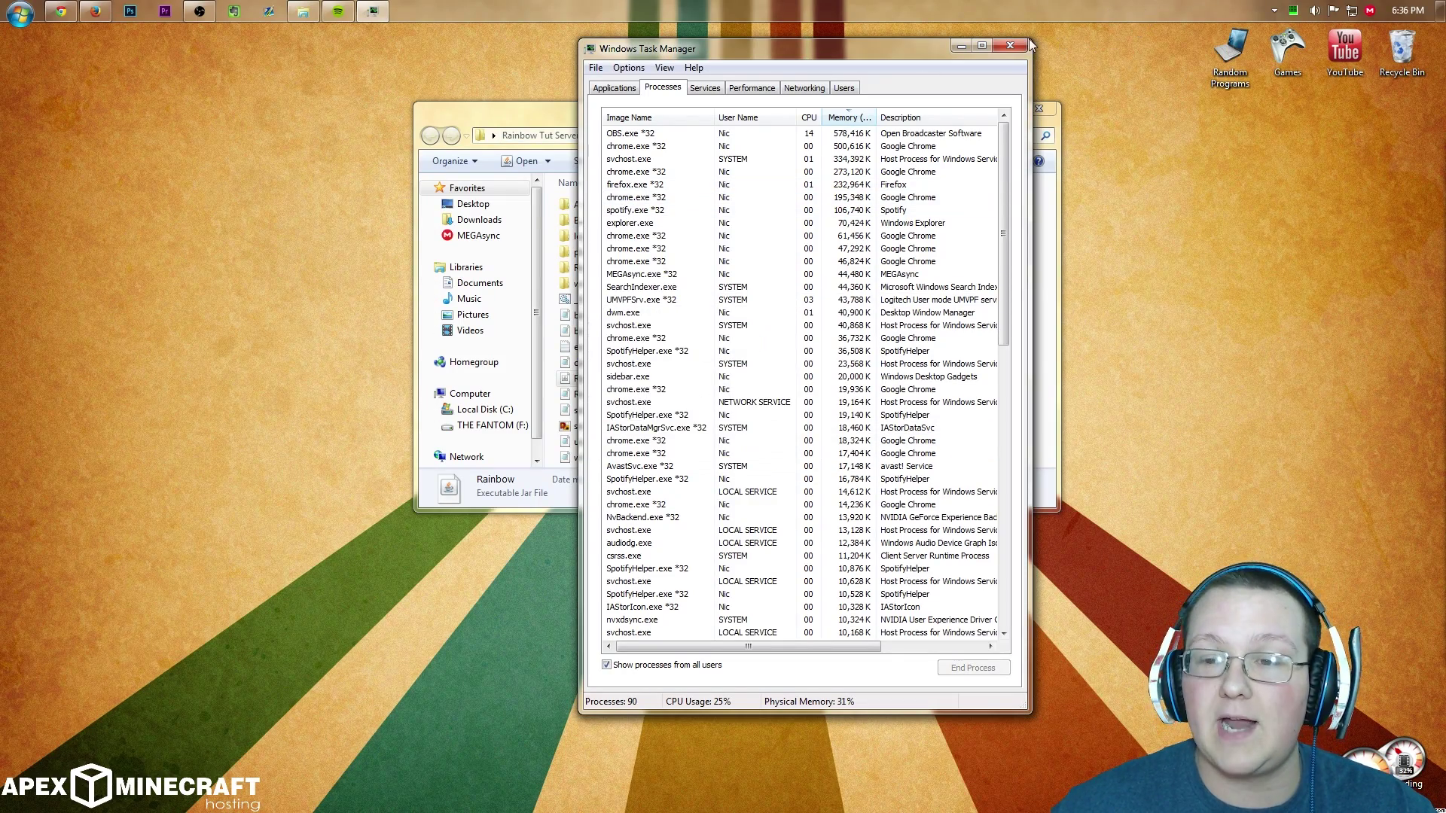
pyautogui.click(1010, 46)
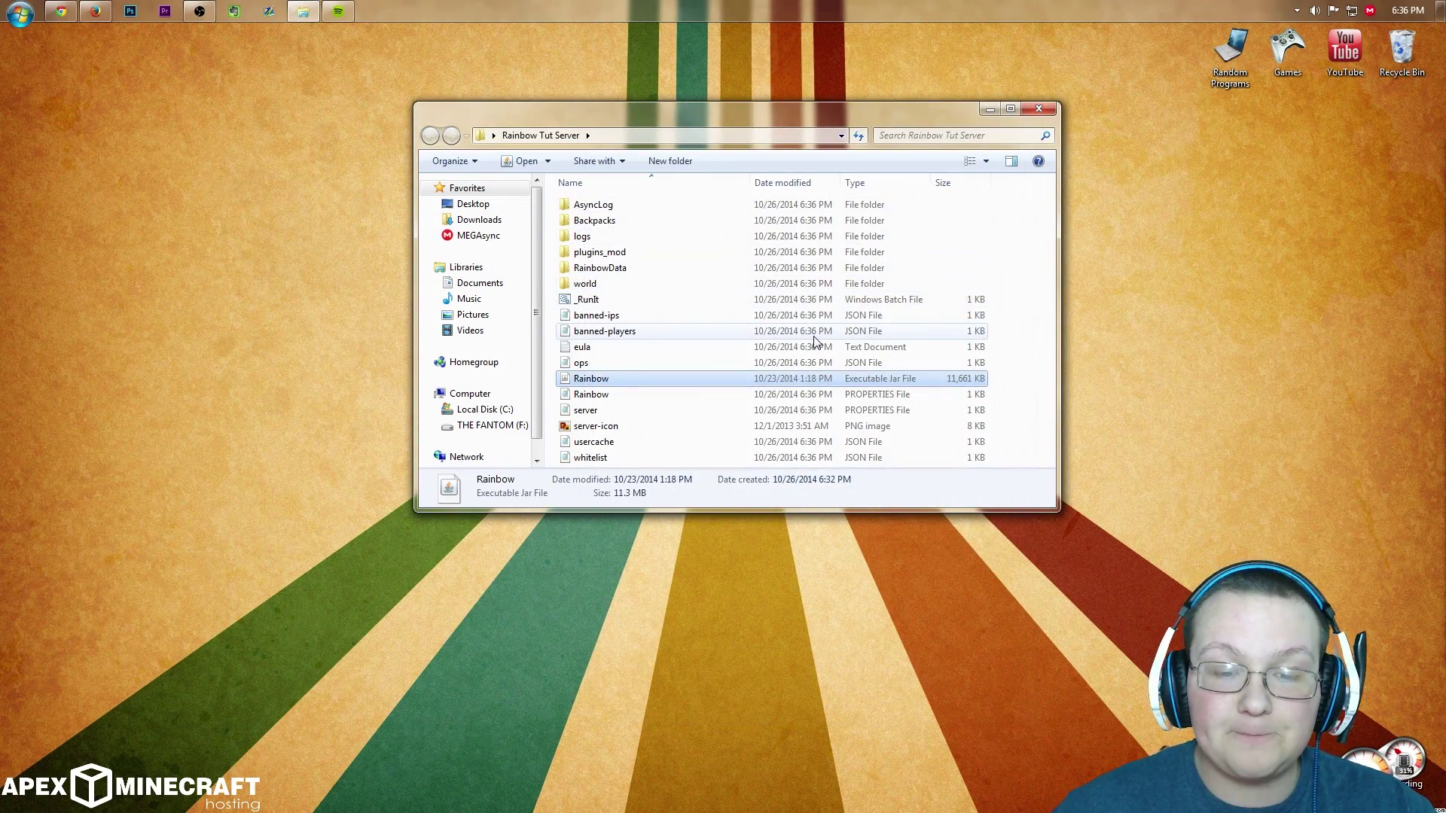
# Step: Run the _RunIt batch file with the prompt to always ask before opening this file turned off
pyautogui.click(655, 284)
pyautogui.click(635, 301)
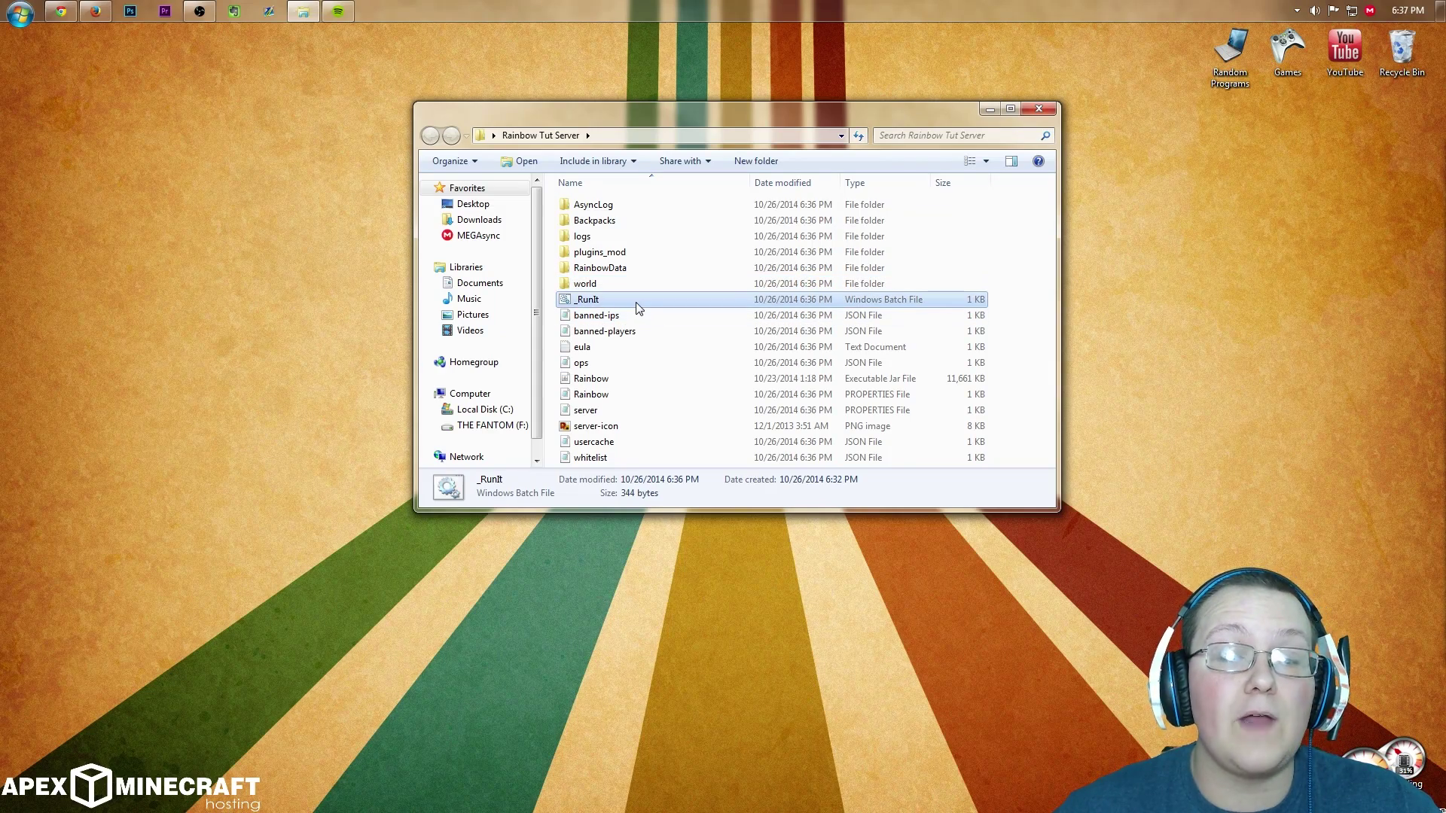
pyautogui.doubleClick(636, 305)
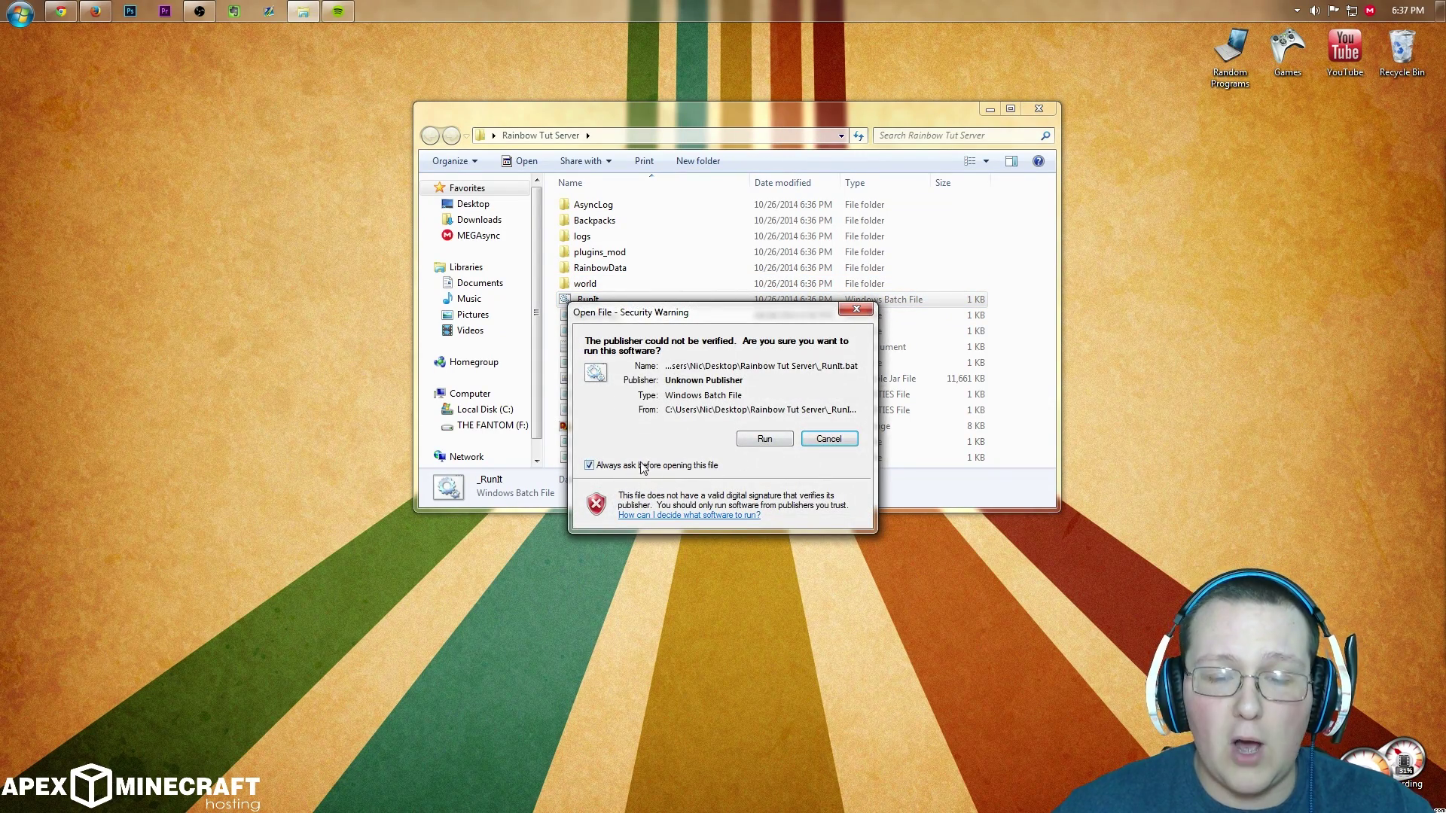
pyautogui.click(589, 464)
pyautogui.click(768, 438)
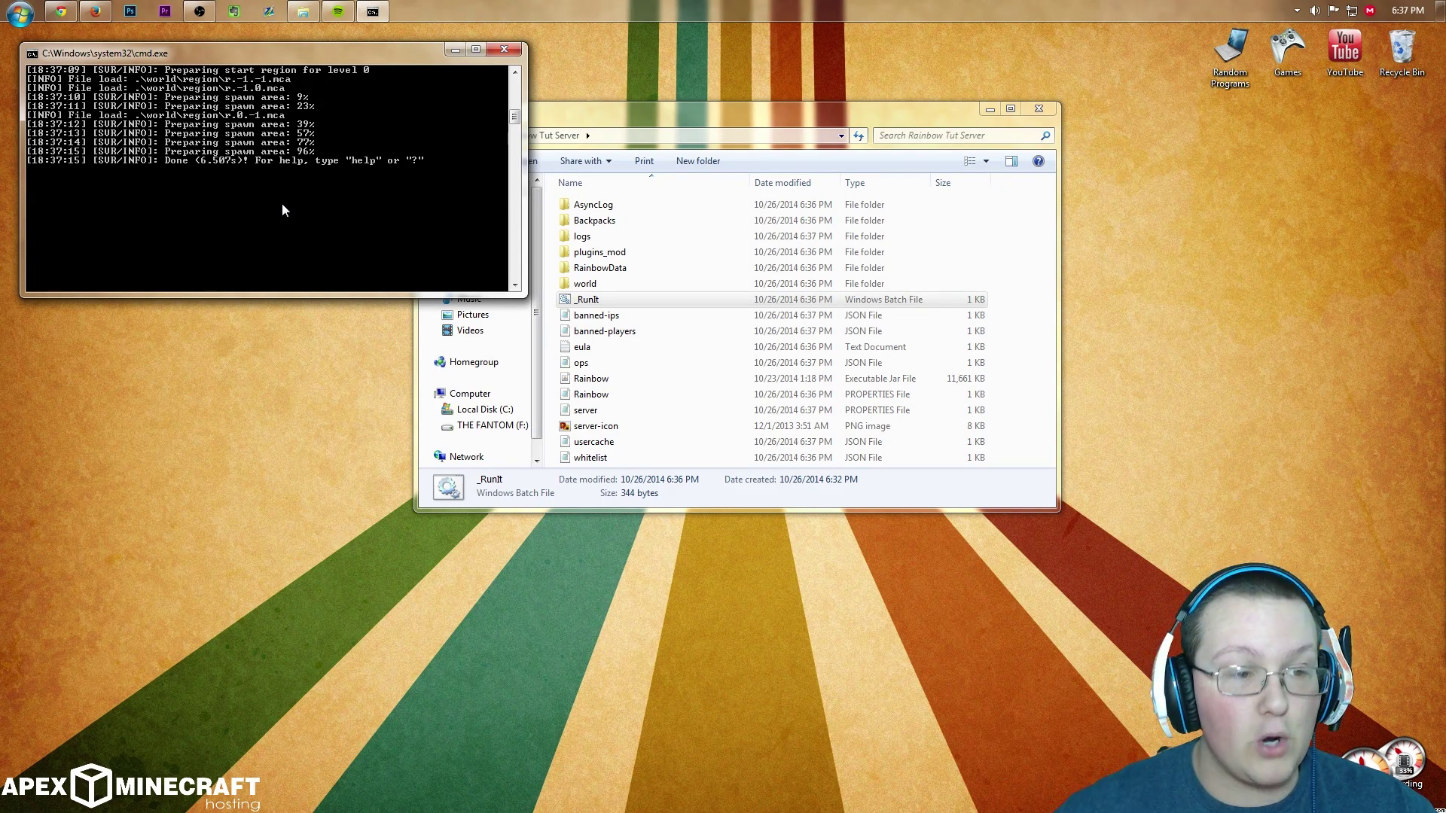
# Step: Stop the running Minecraft server from its console window
pyautogui.scroll(2, 189, 177)
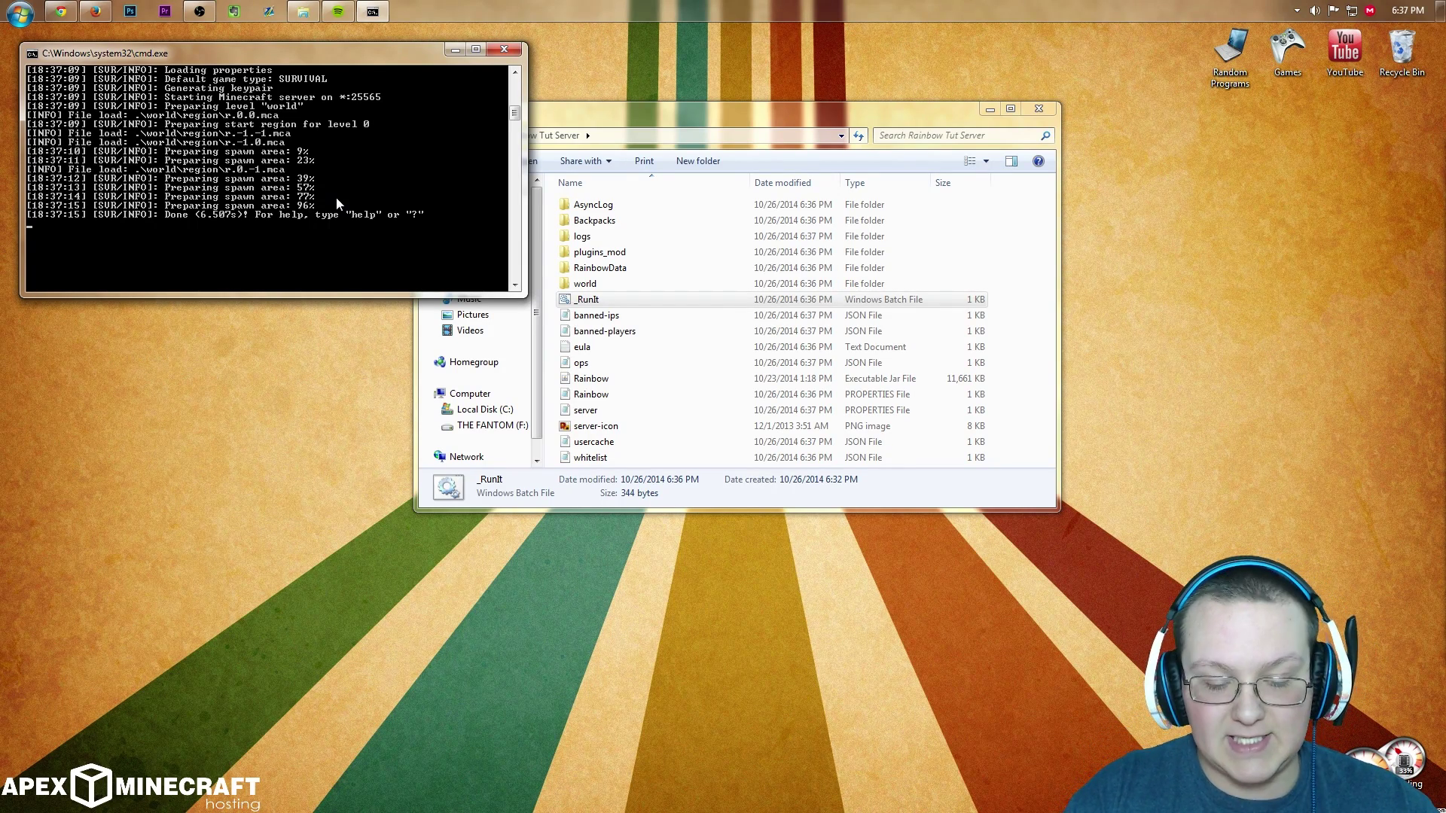
pyautogui.write('op')
pyautogui.press('Return')
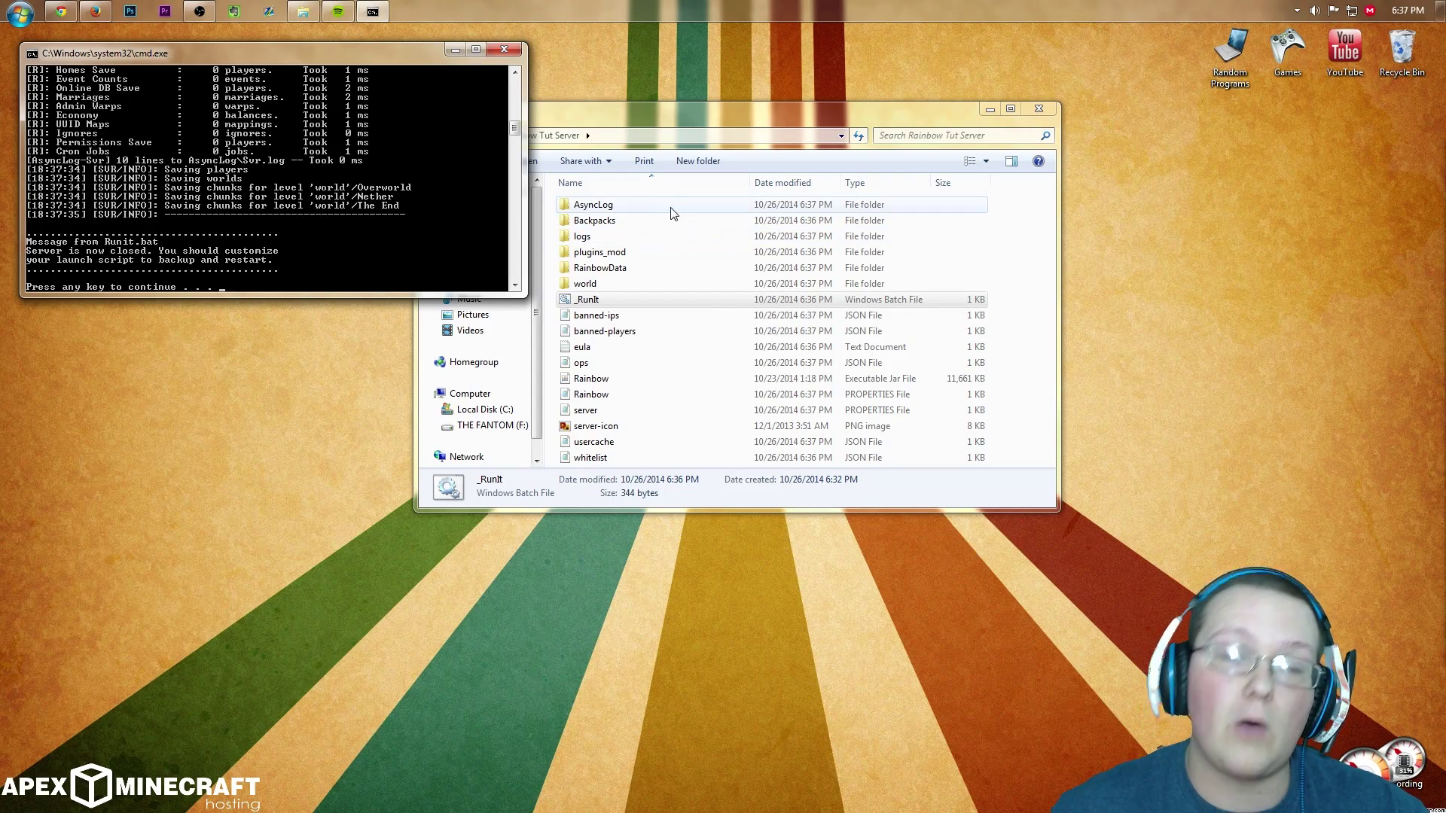
# Step: Open a new command prompt with cmd and dismiss the finished server console
pyautogui.click(660, 135)
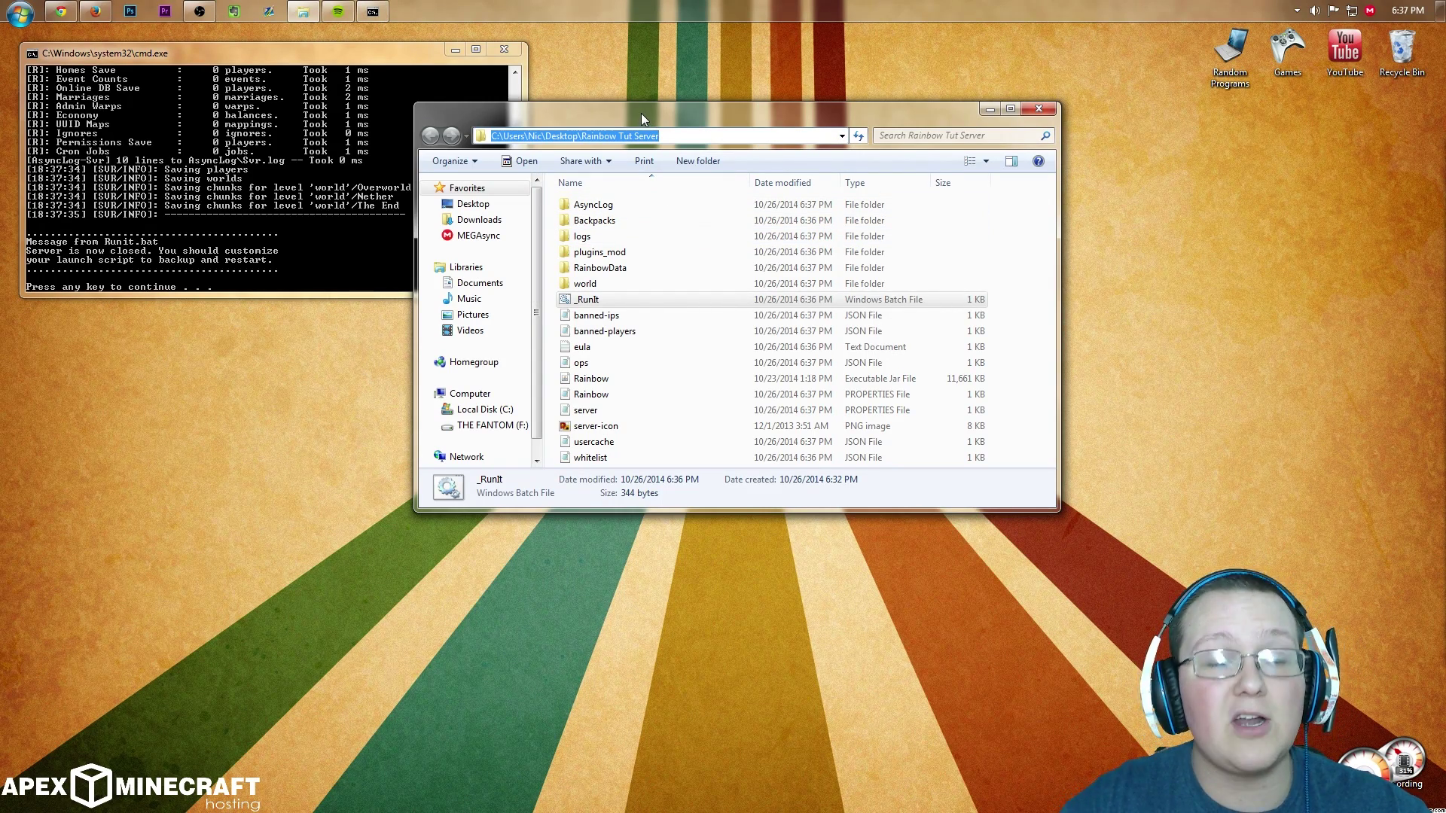
pyautogui.press('super+r')
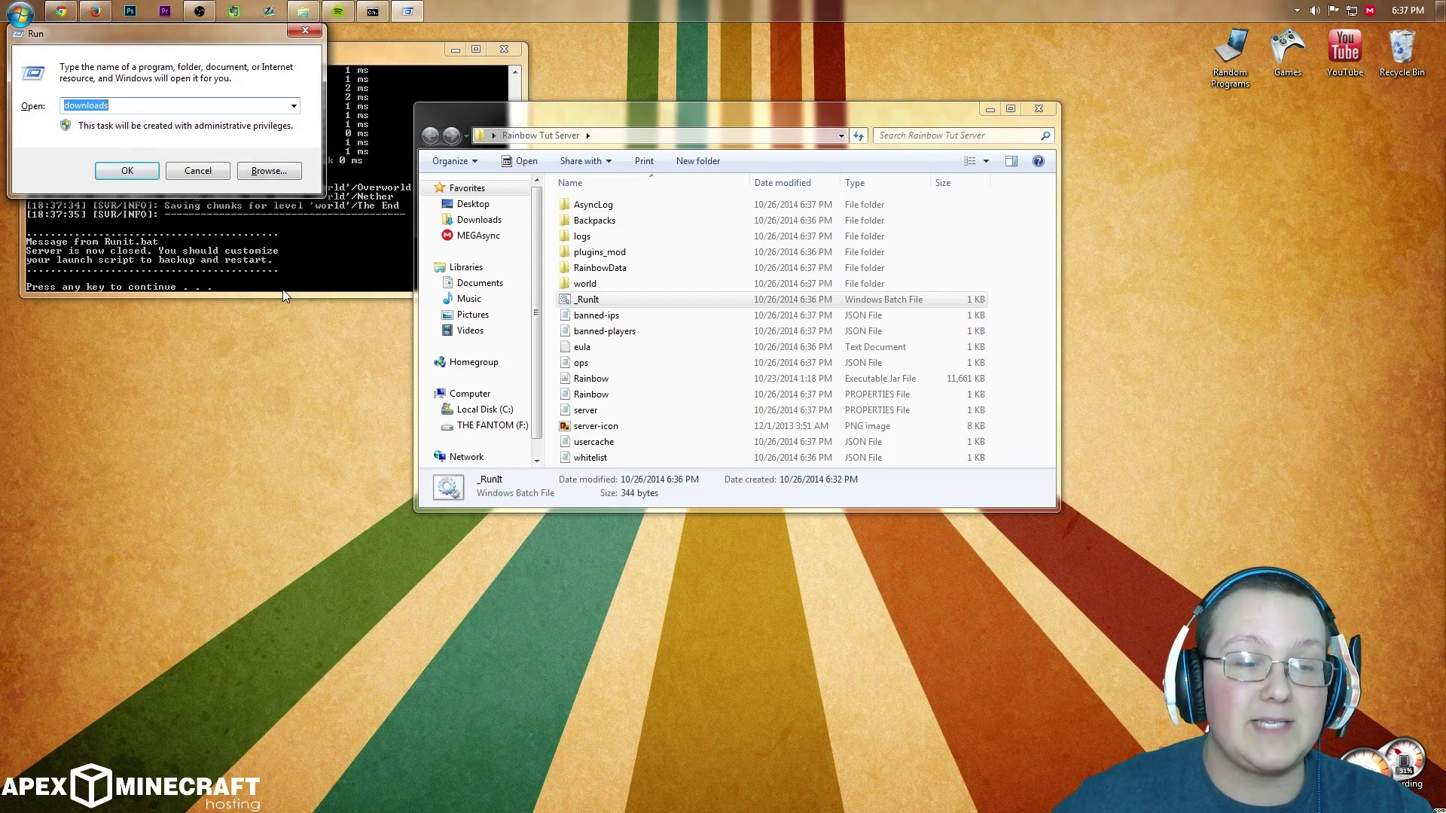
pyautogui.write('cmd')
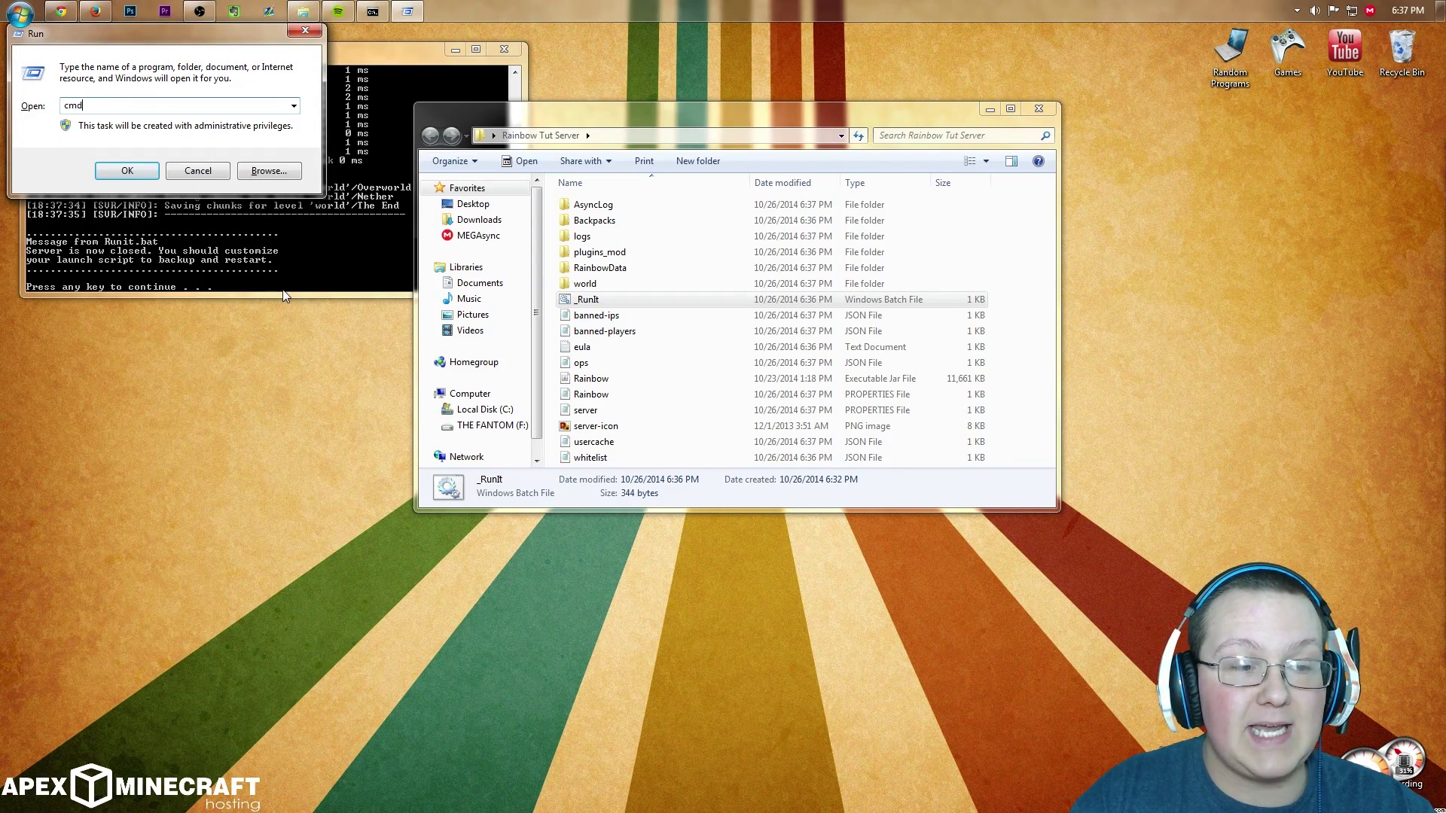
pyautogui.press('Return')
pyautogui.moveTo(259, 78); pyautogui.dragTo(556, 194)
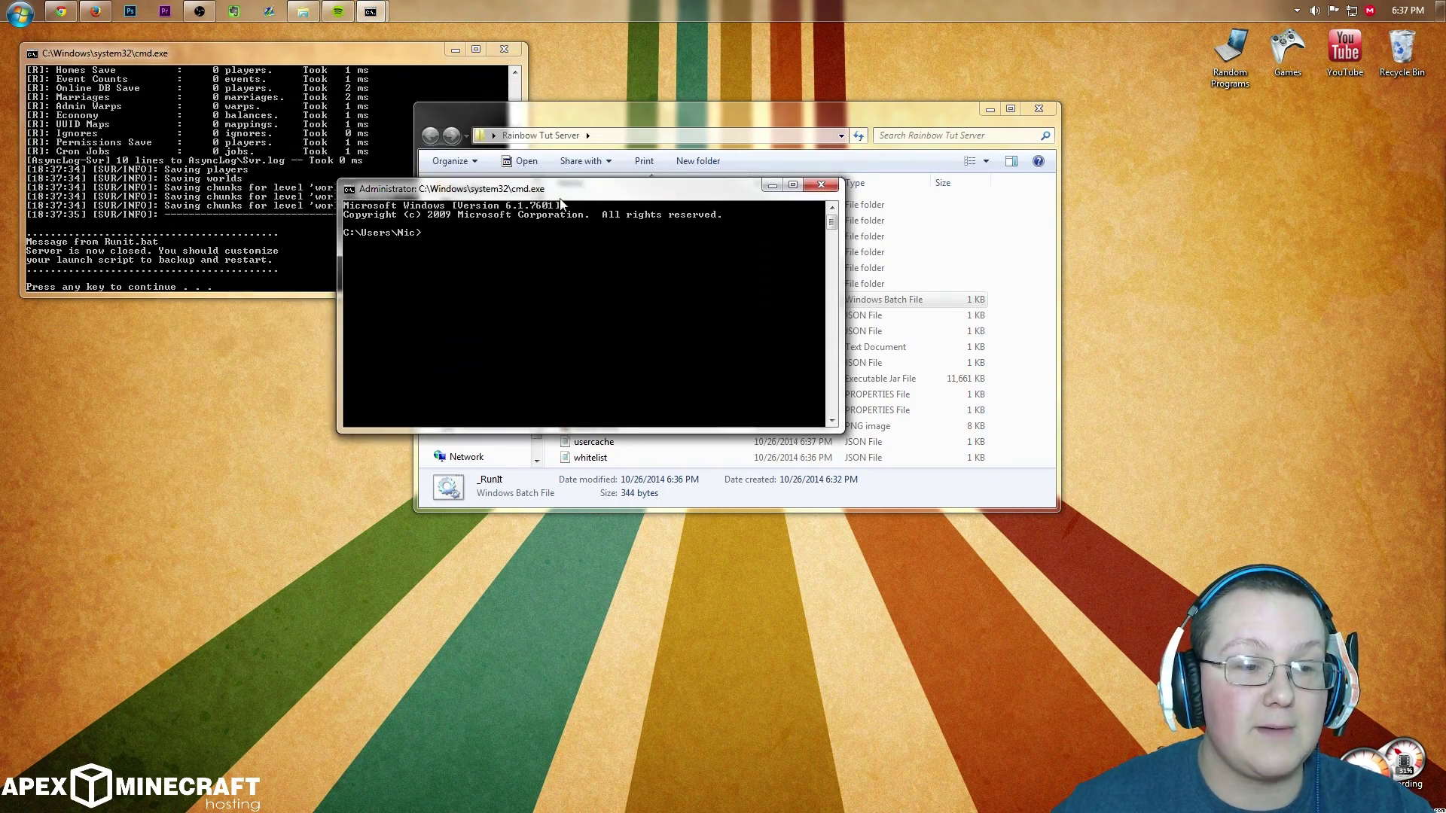
pyautogui.click(260, 164)
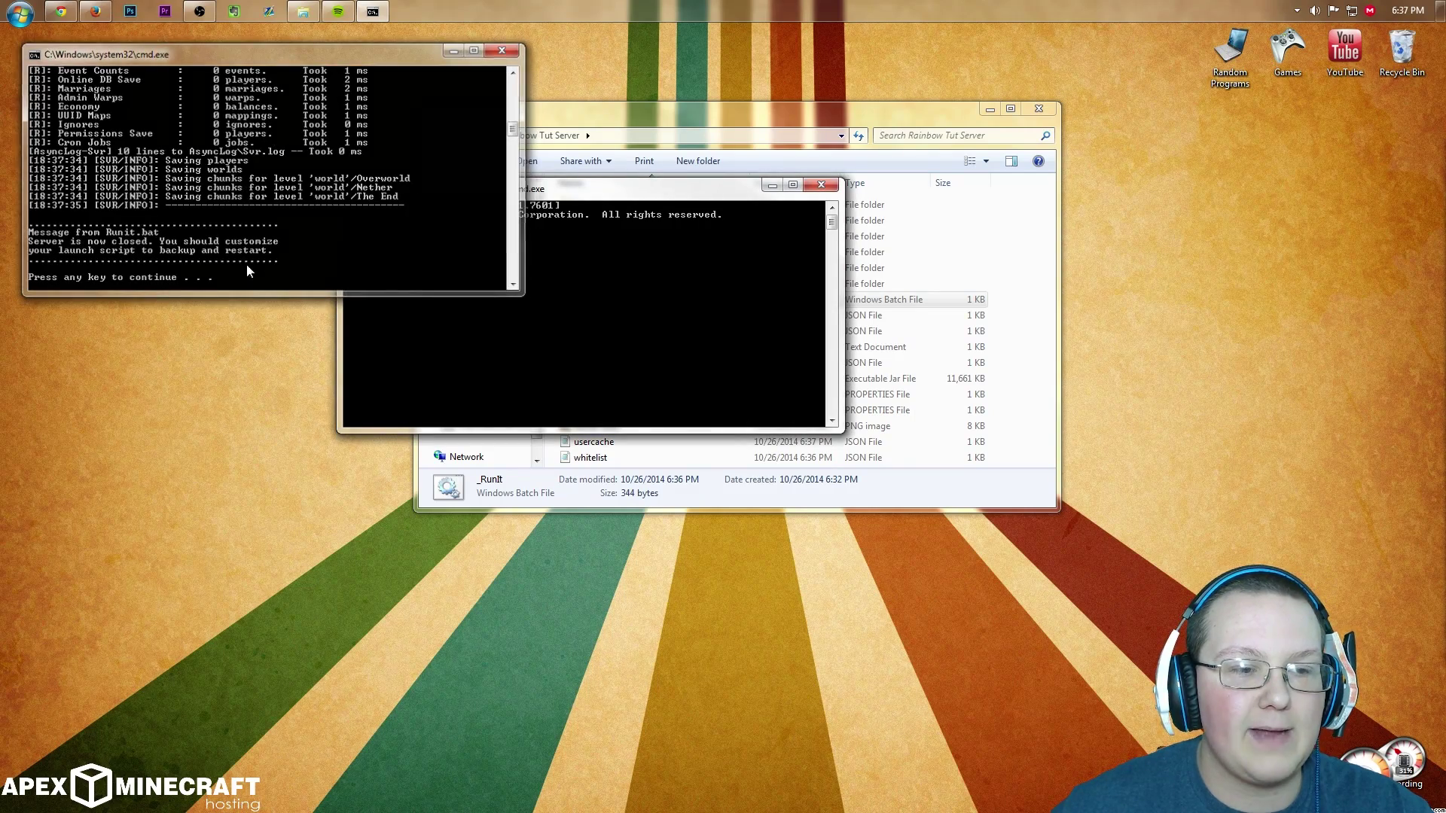
pyautogui.press('Return')
# Step: Run ipconfig in the command prompt to look up the computer's IPv4 address
pyautogui.moveTo(393, 184); pyautogui.dragTo(61, 32)
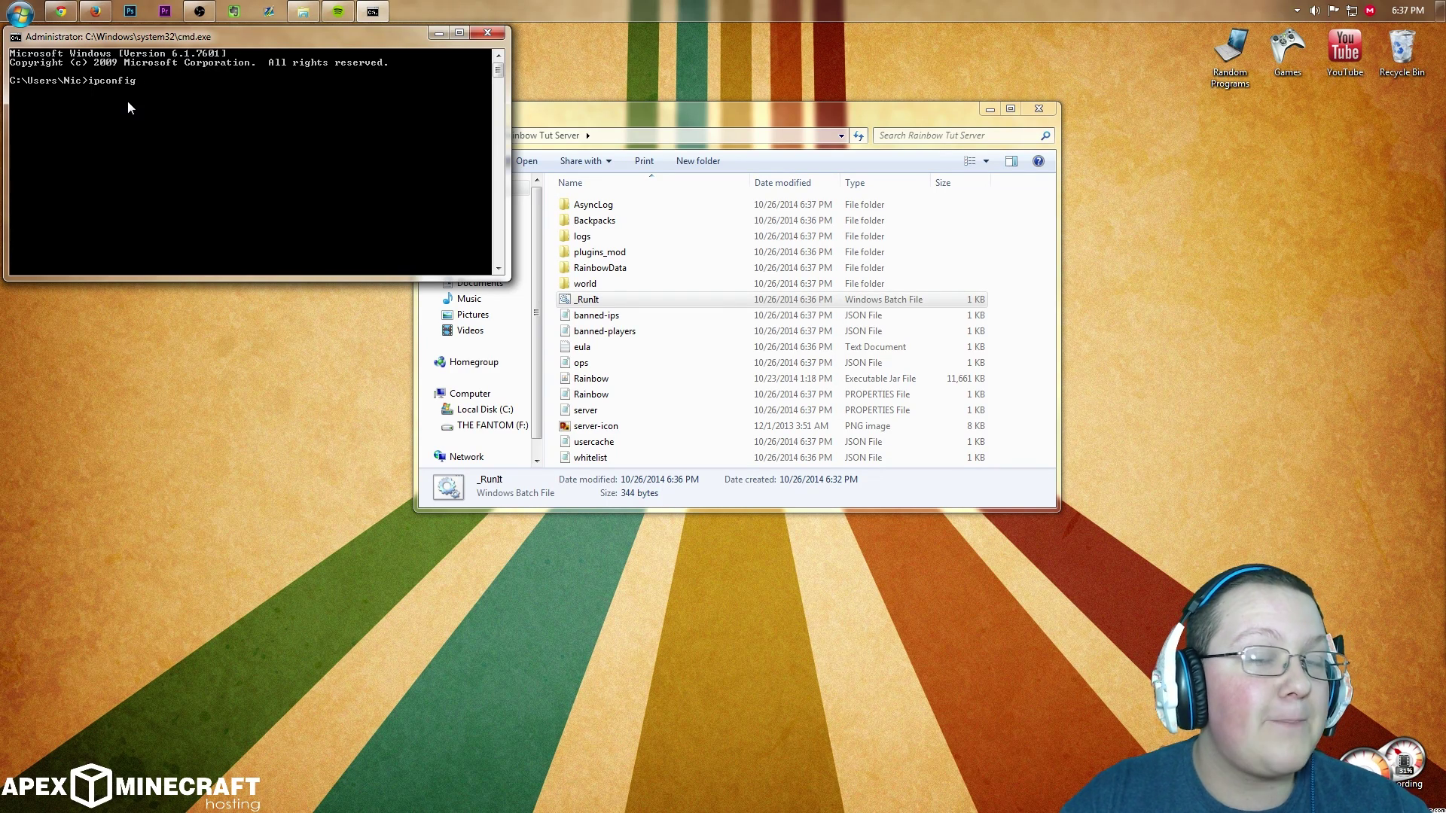
pyautogui.write('ipconfig')
pyautogui.press('Return')
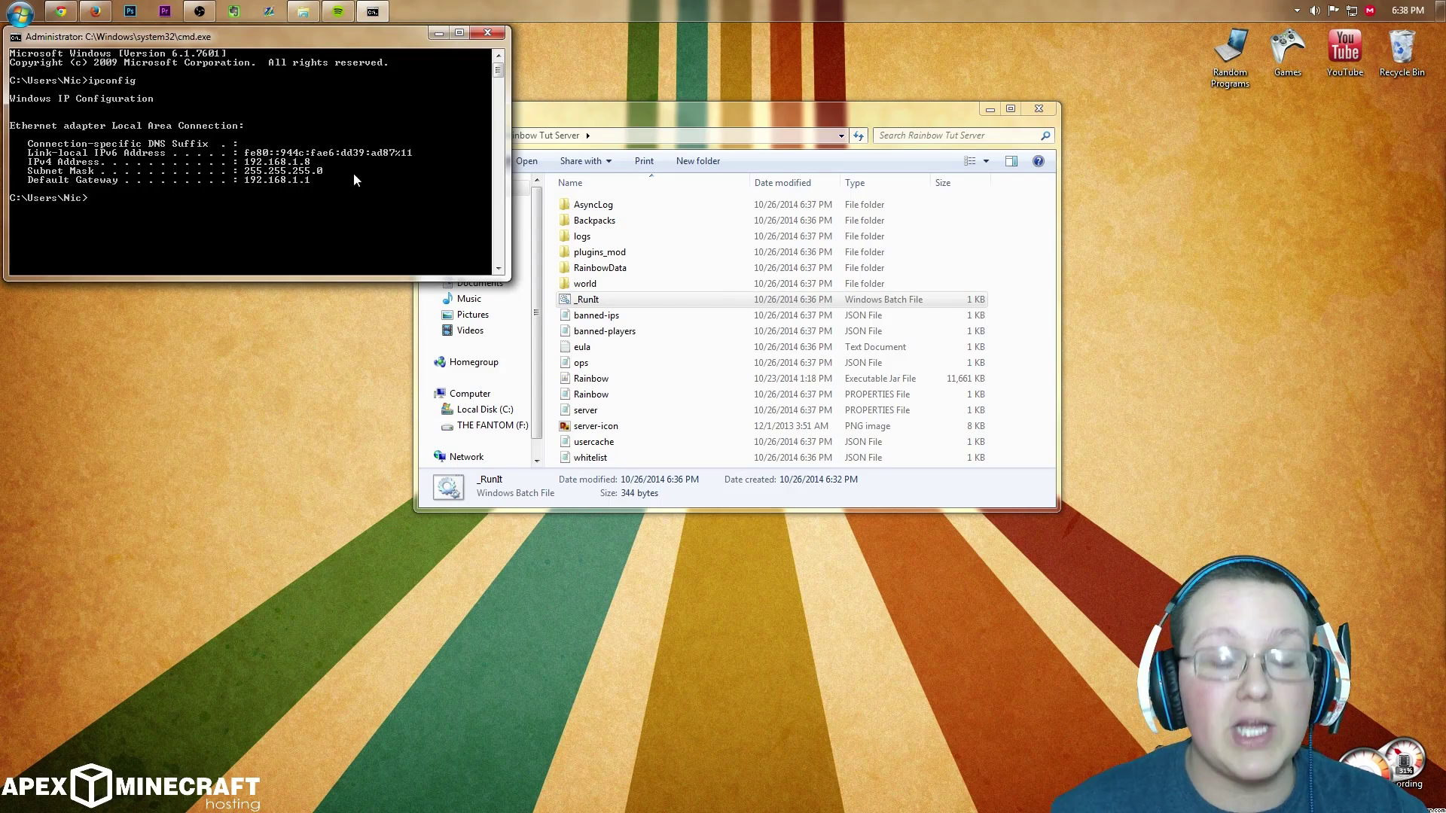
# Step: Open the server properties file in Notepad and place its window beside the command prompt output
pyautogui.moveTo(530, 124); pyautogui.dragTo(555, 130)
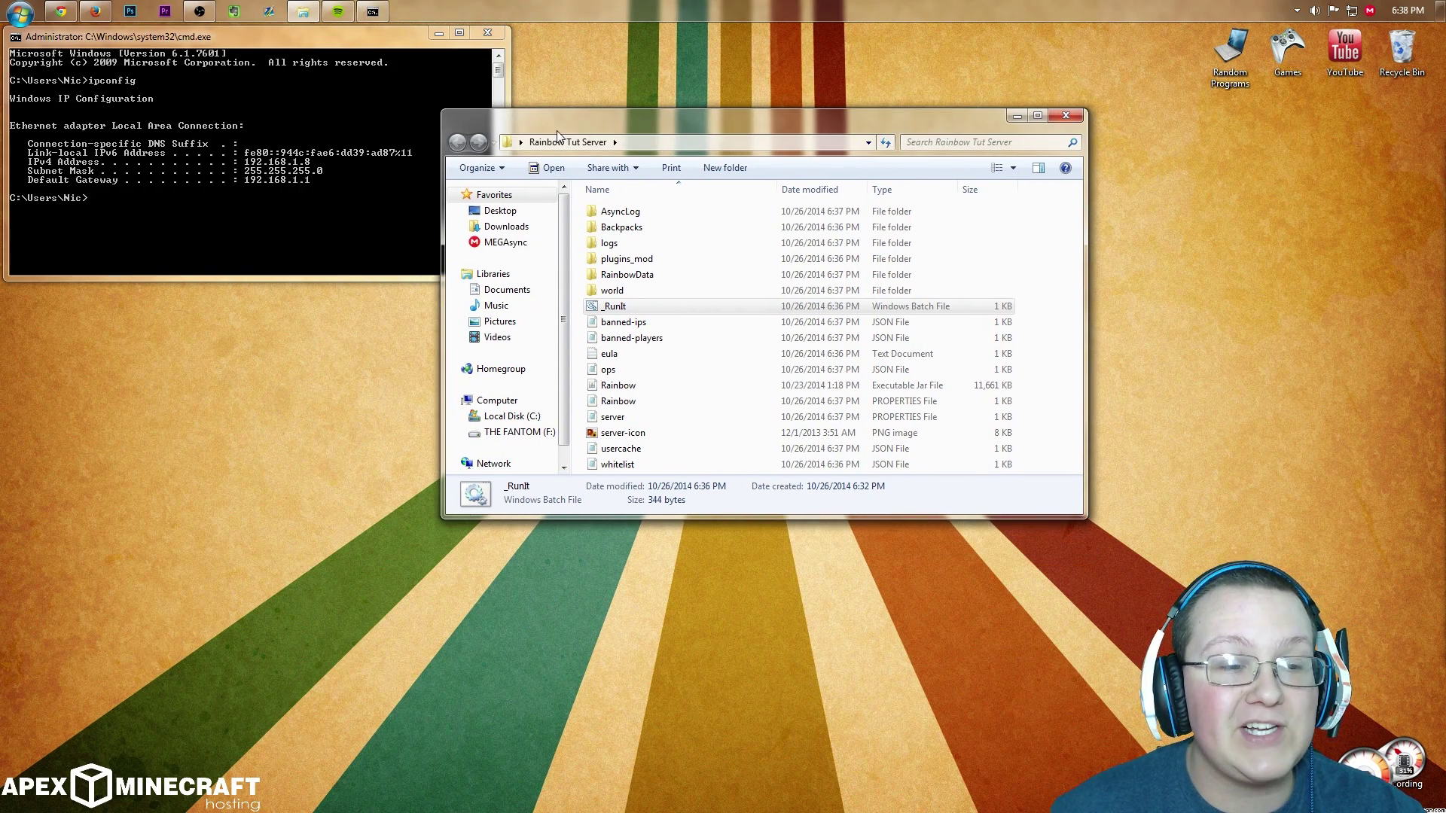
pyautogui.click(640, 370)
pyautogui.click(628, 419)
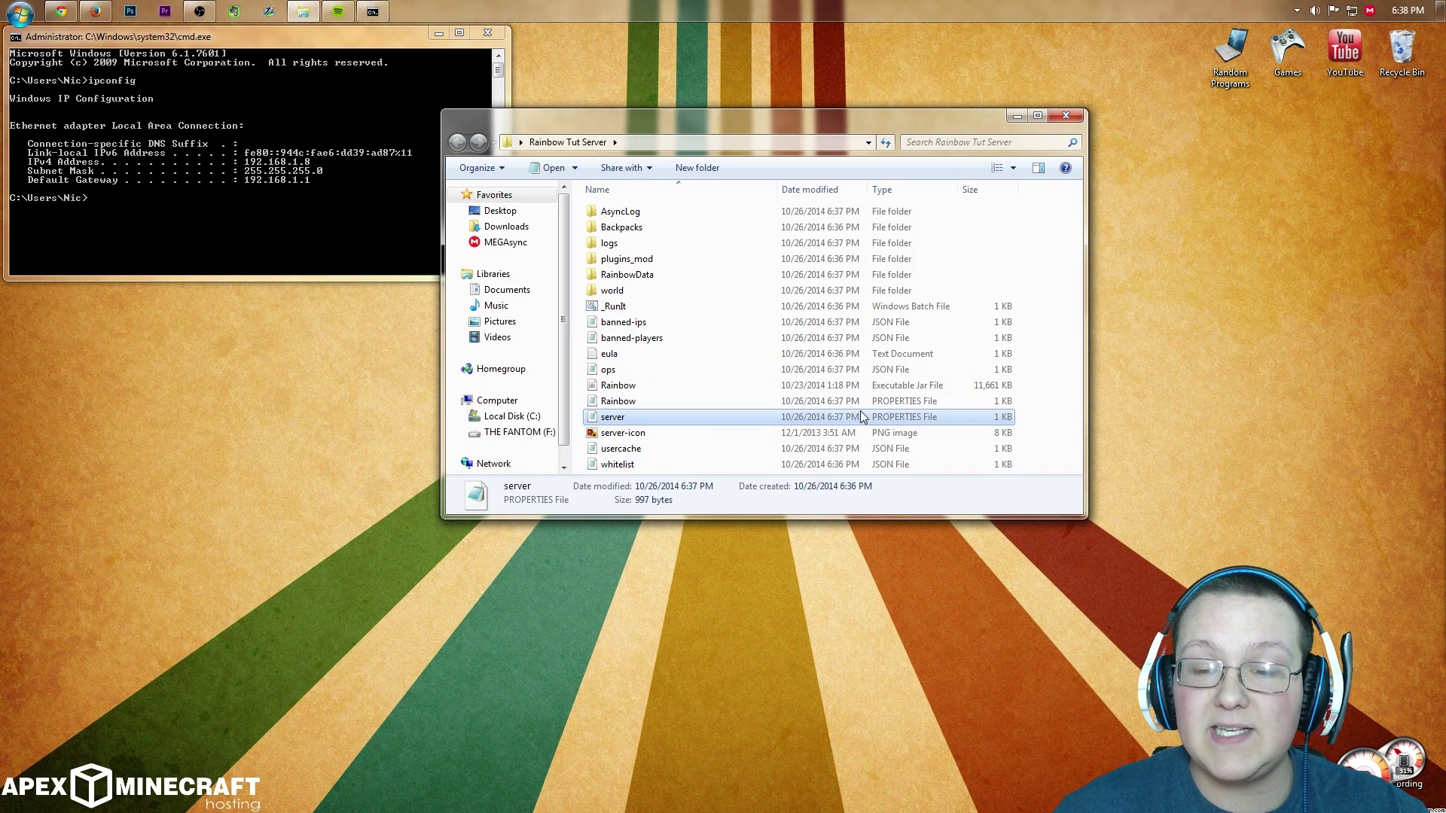
pyautogui.rightClick(626, 414)
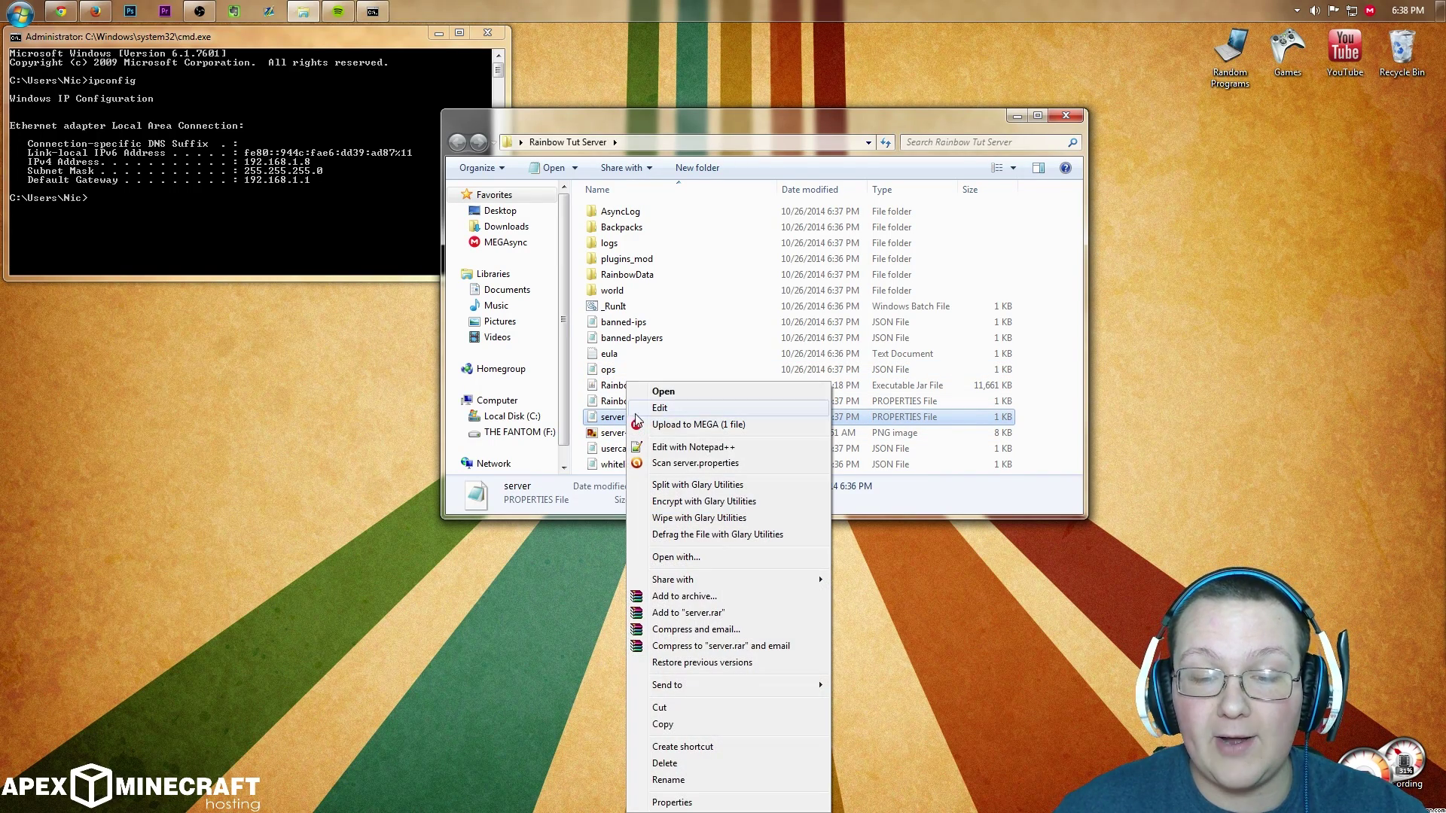
pyautogui.click(690, 556)
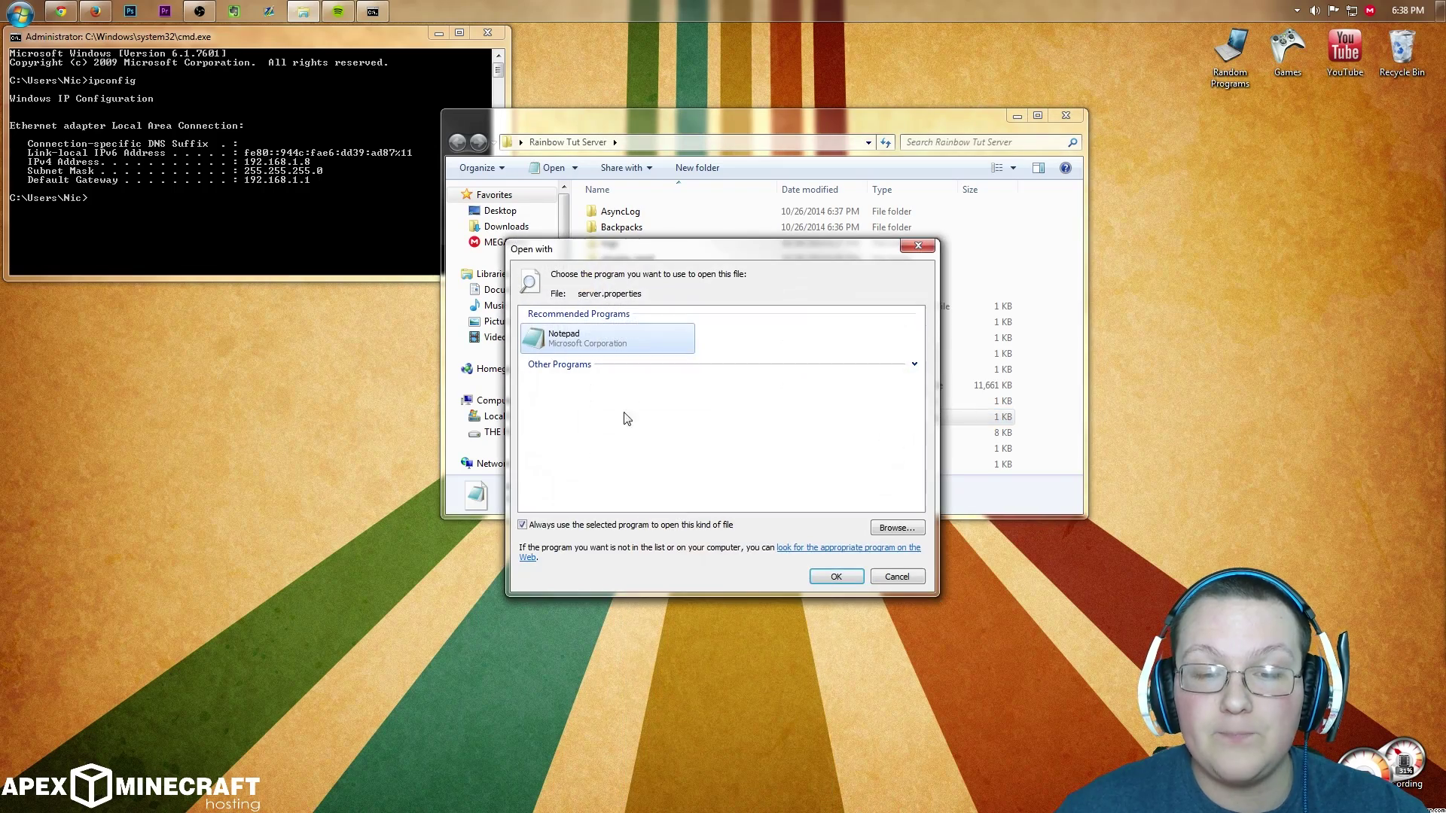
pyautogui.doubleClick(566, 345)
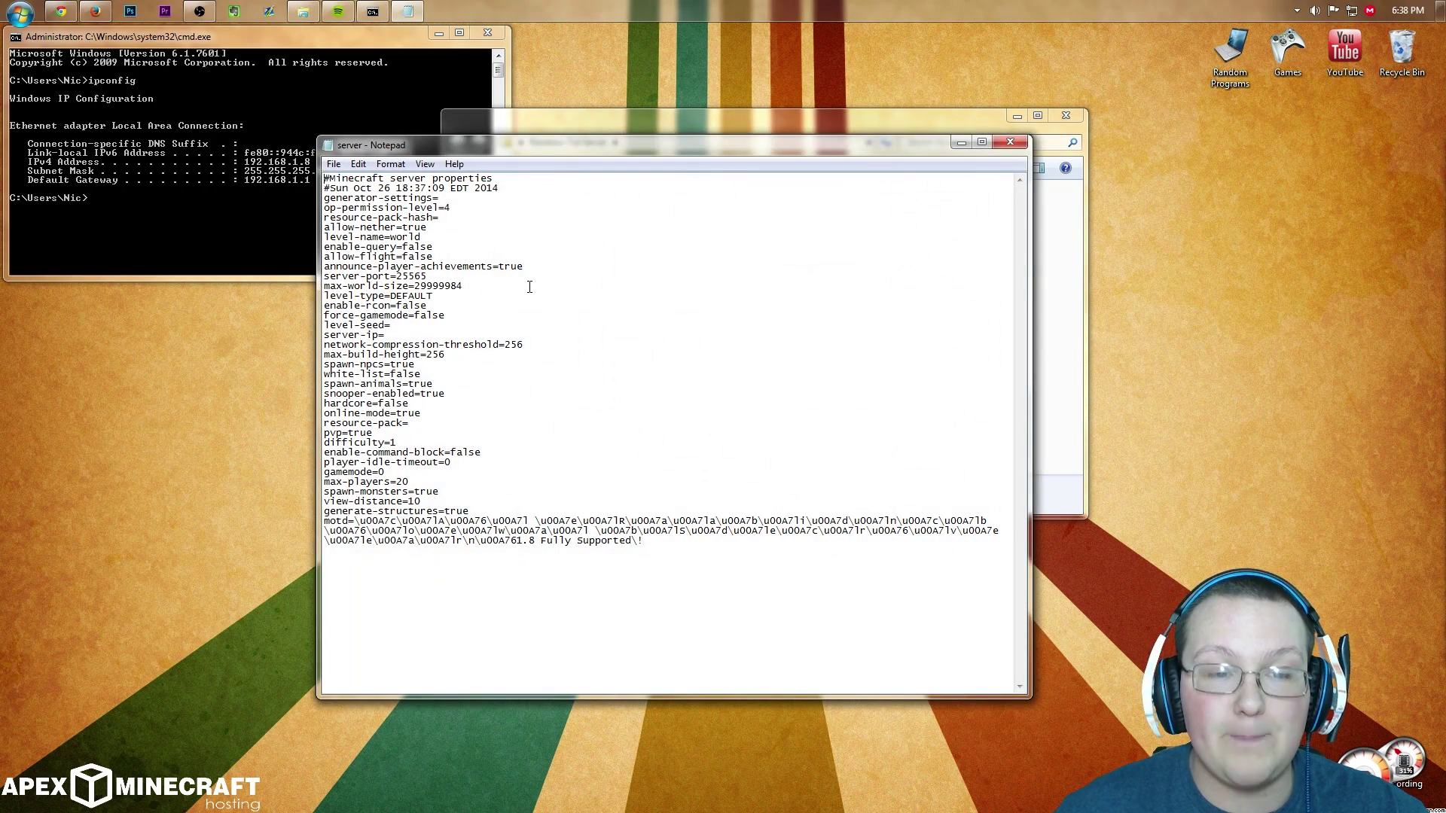
pyautogui.moveTo(453, 146); pyautogui.dragTo(555, 121)
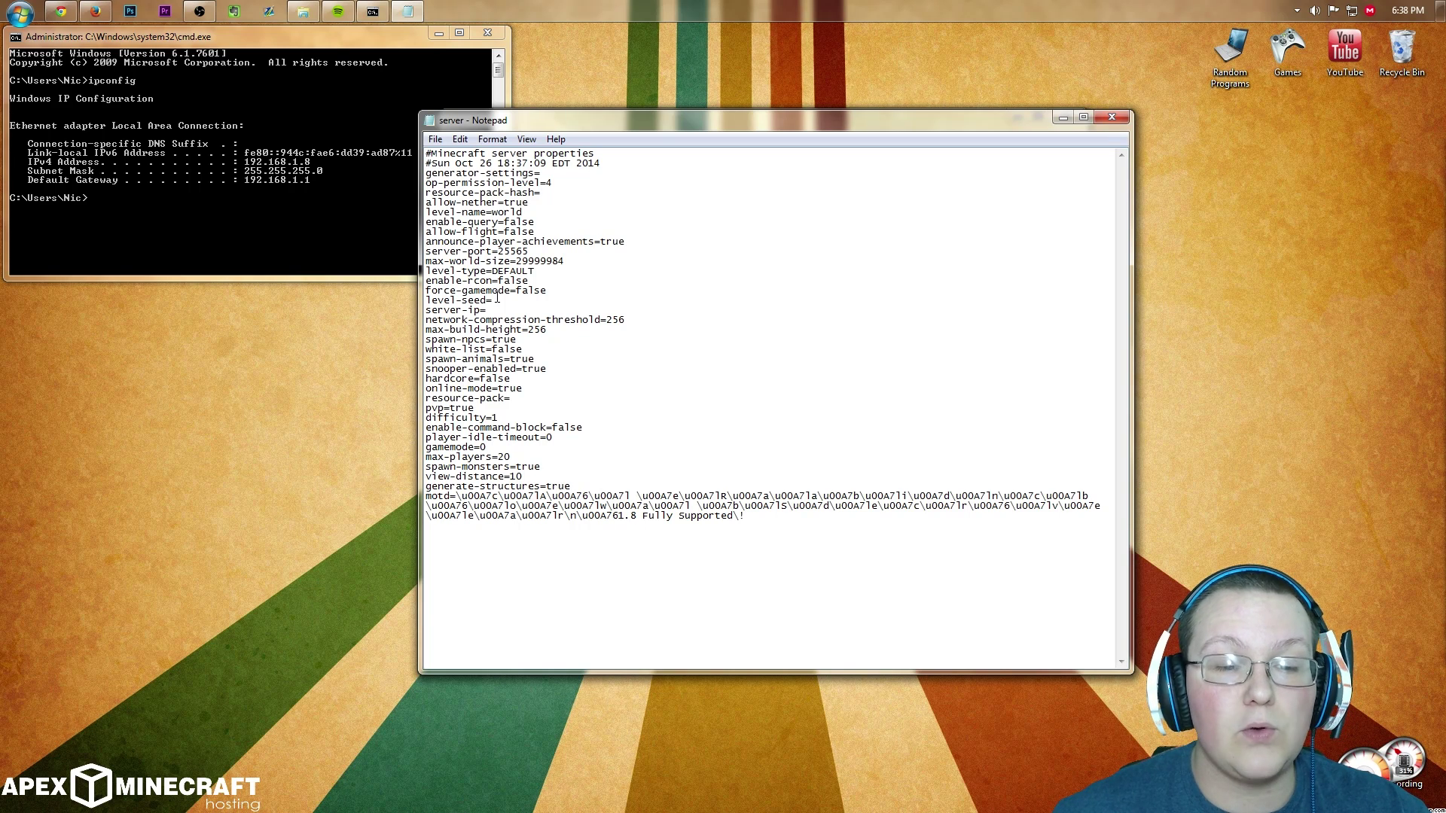
# Step: Set server-ip to the IPv4 address 192.168.1.8 in the server properties file
pyautogui.moveTo(488, 310); pyautogui.dragTo(403, 310)
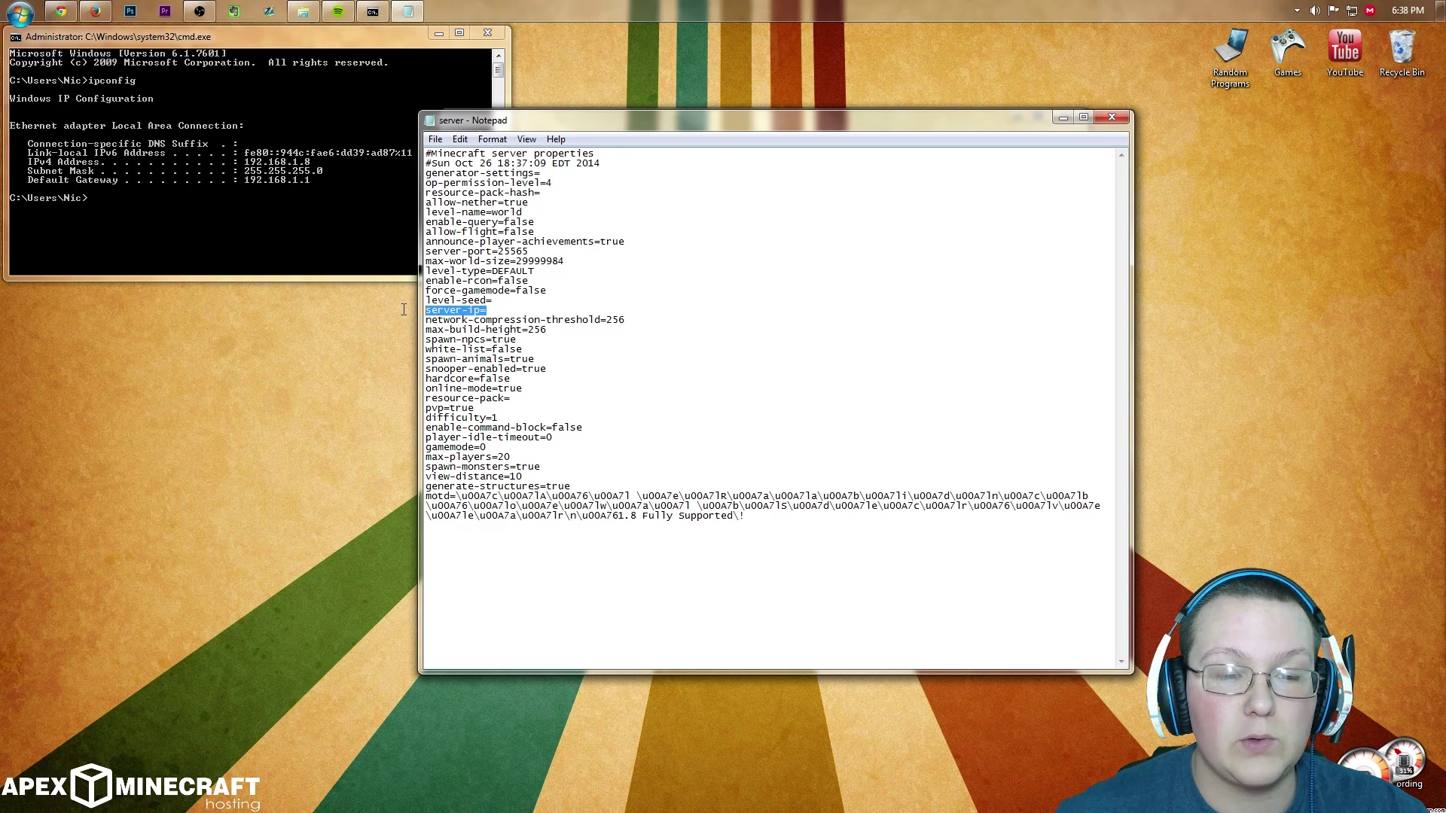
pyautogui.click(486, 315)
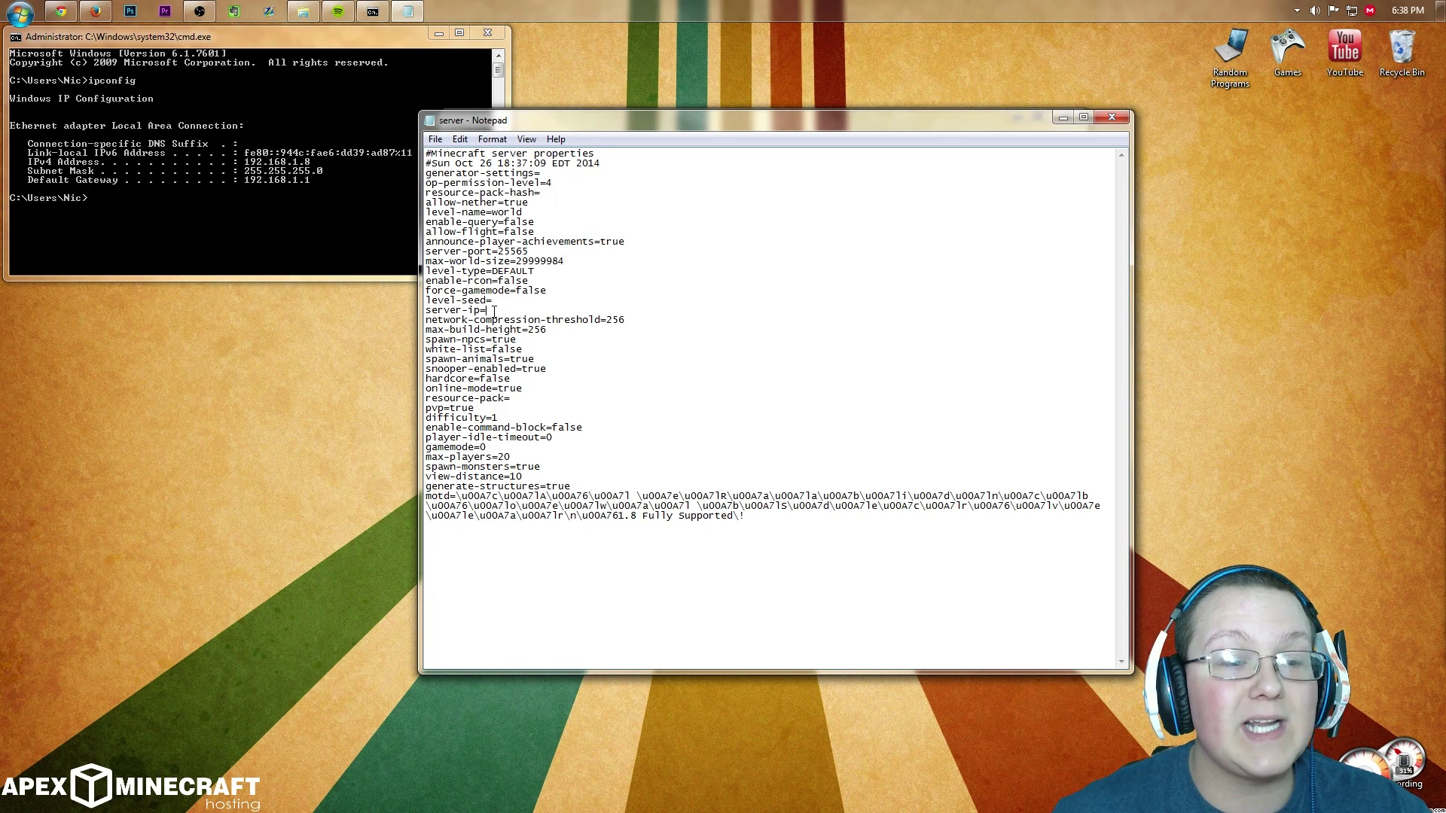
pyautogui.click(43, 167)
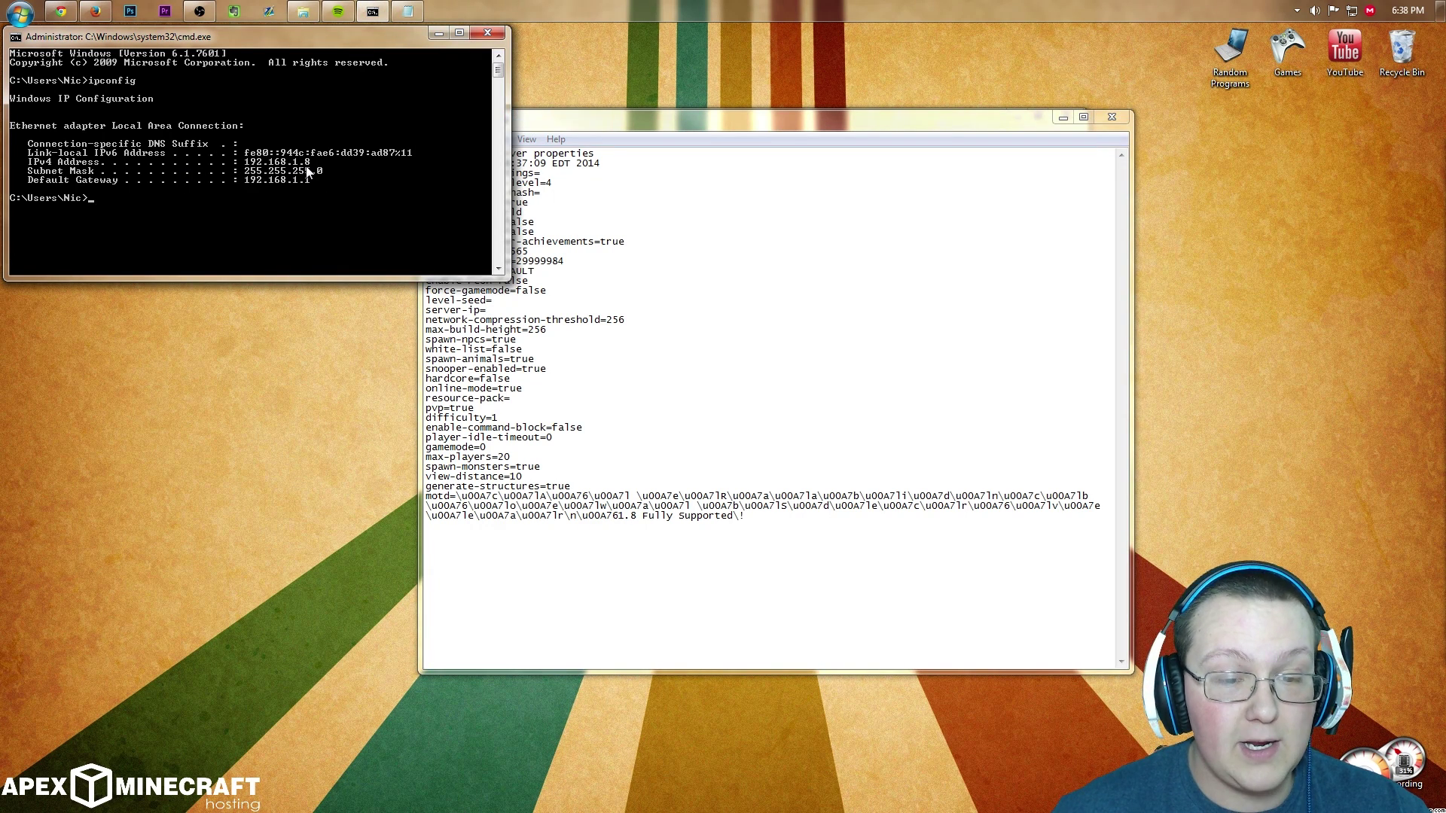
pyautogui.click(529, 311)
pyautogui.write('192.168.1.8')
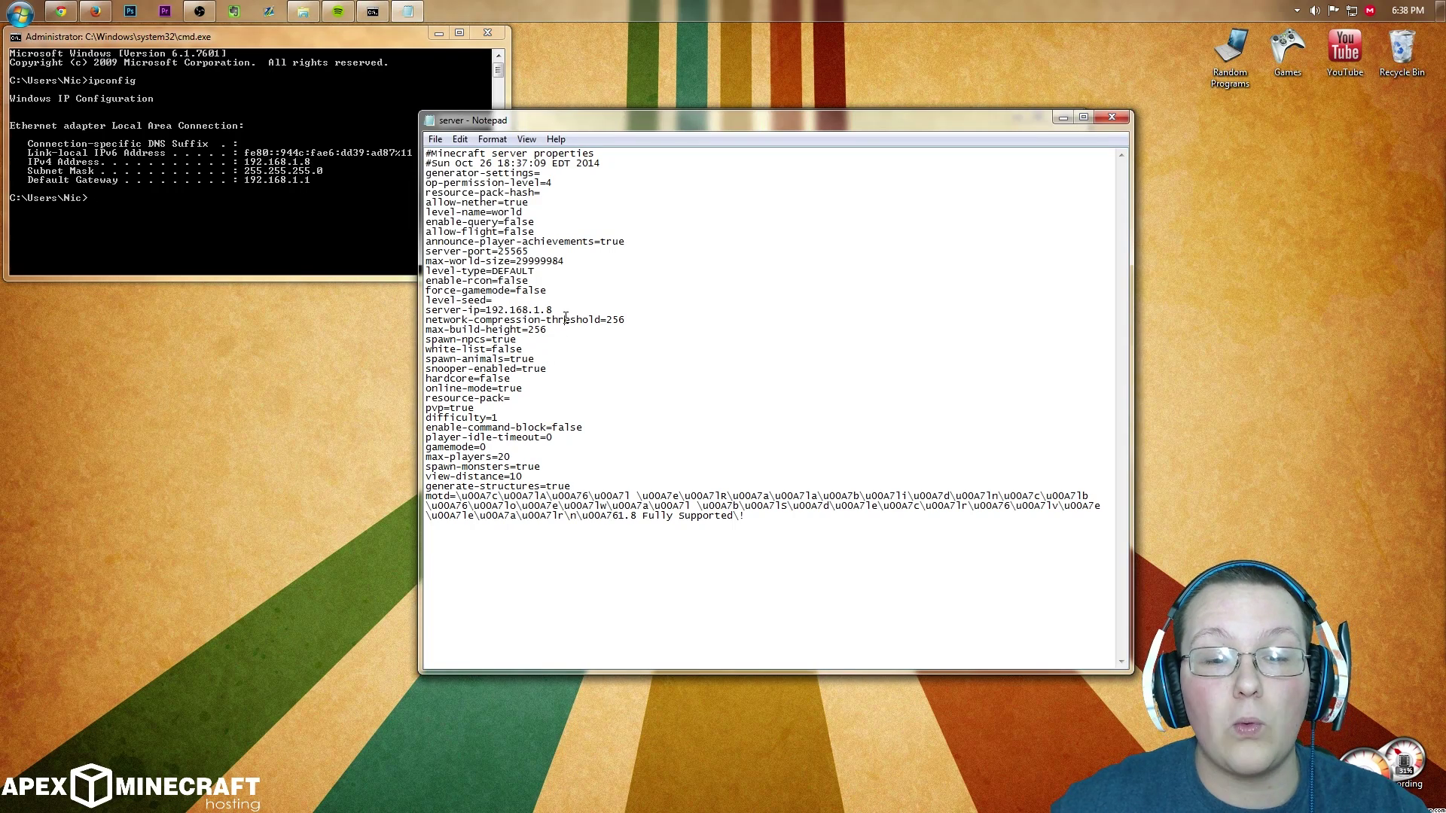
pyautogui.moveTo(554, 311); pyautogui.dragTo(425, 311)
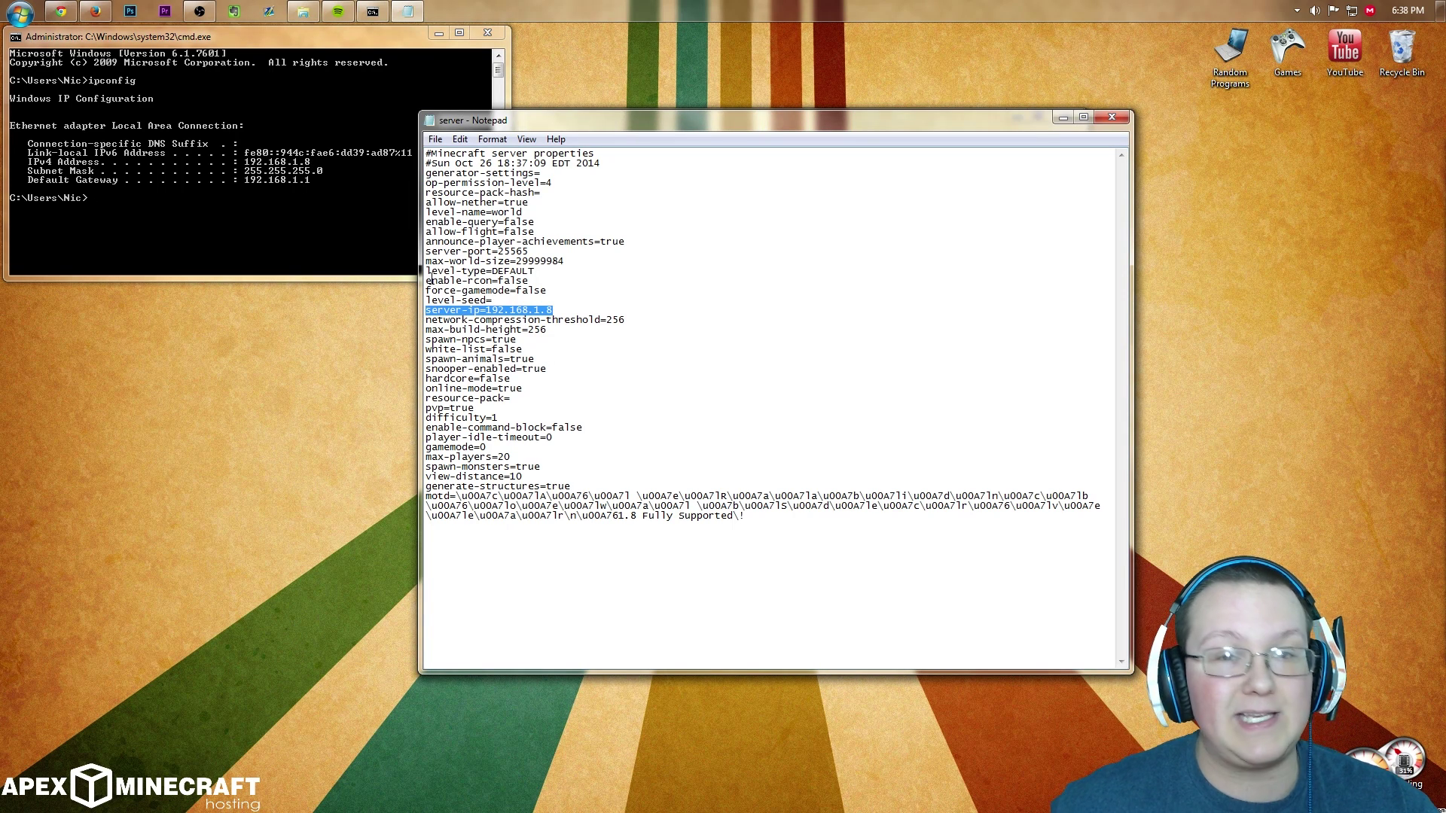
pyautogui.click(567, 302)
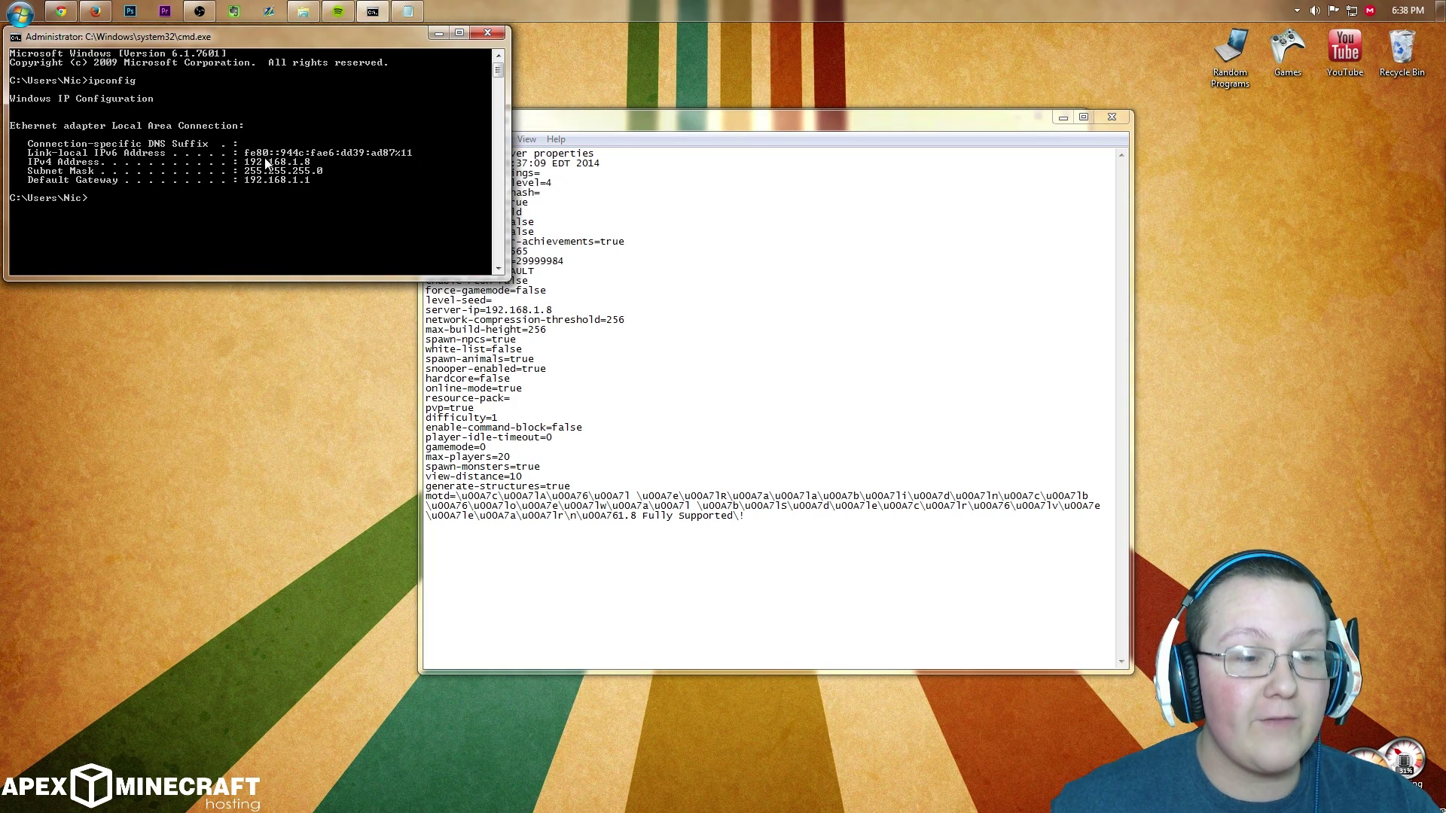
pyautogui.moveTo(553, 311); pyautogui.dragTo(485, 311)
pyautogui.click(482, 311)
# Step: Save the server properties file, and close both Notepad and the Rainbow Tut Server folder
pyautogui.click(436, 140)
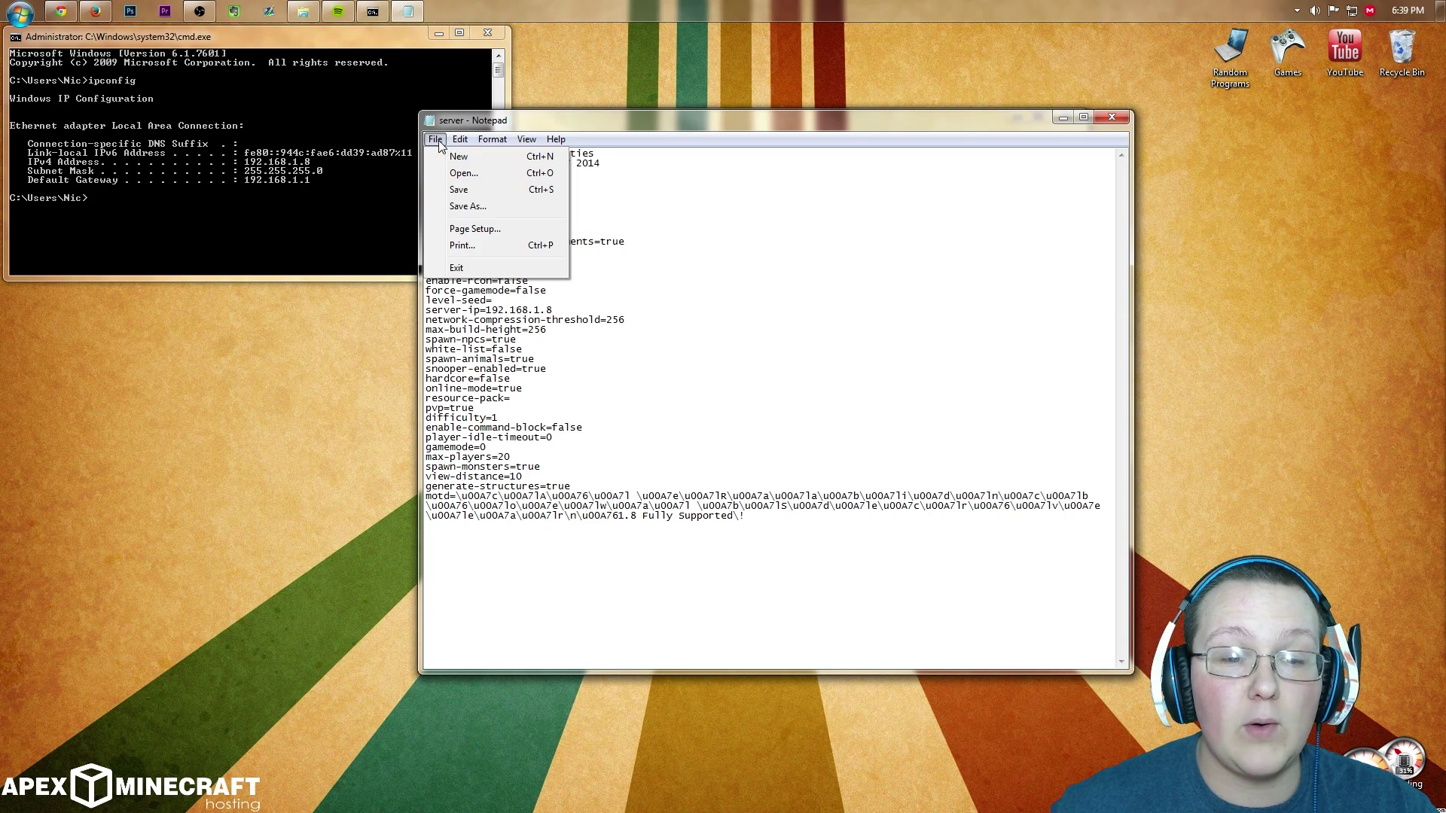
pyautogui.click(469, 186)
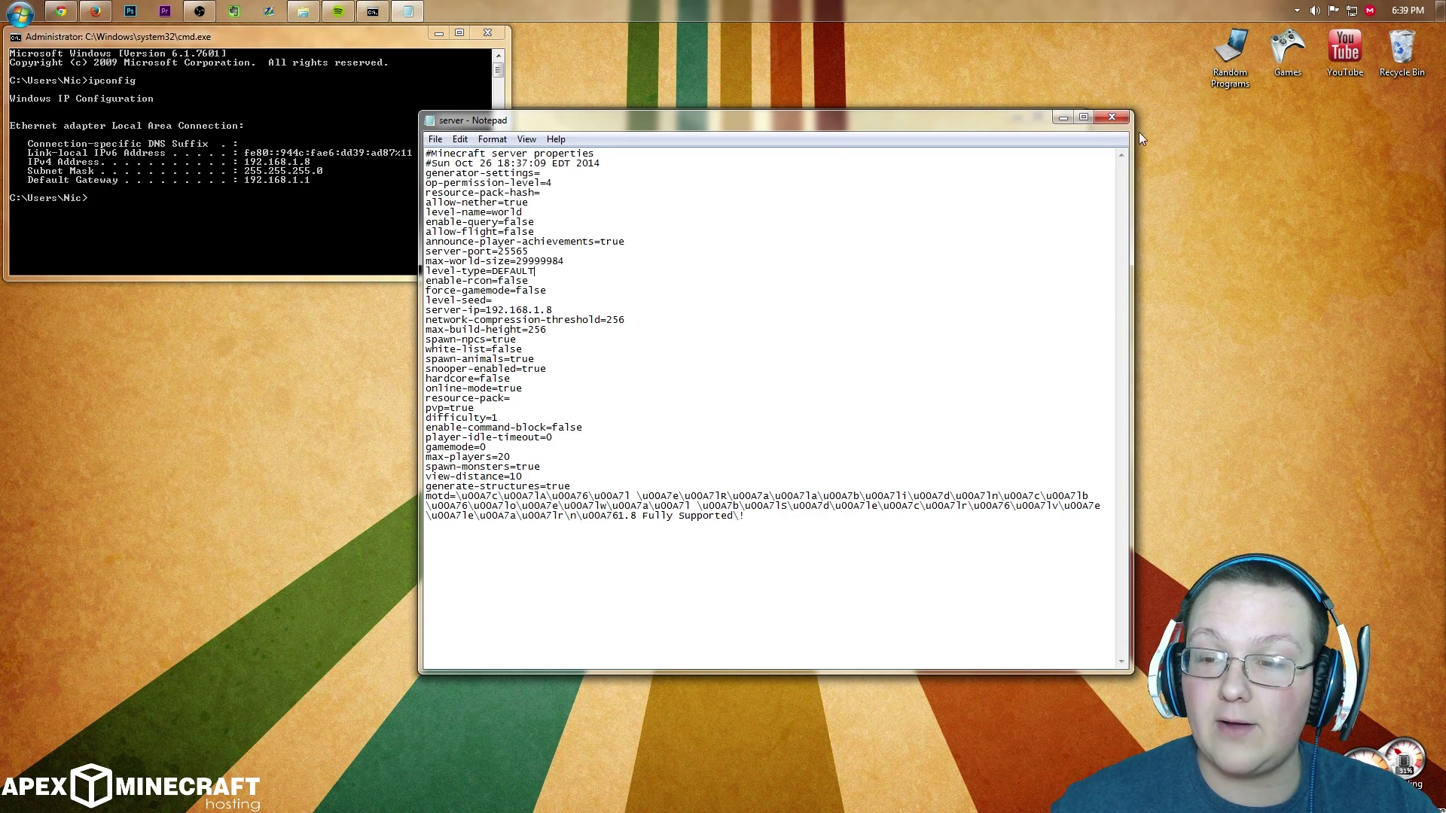
pyautogui.click(1120, 118)
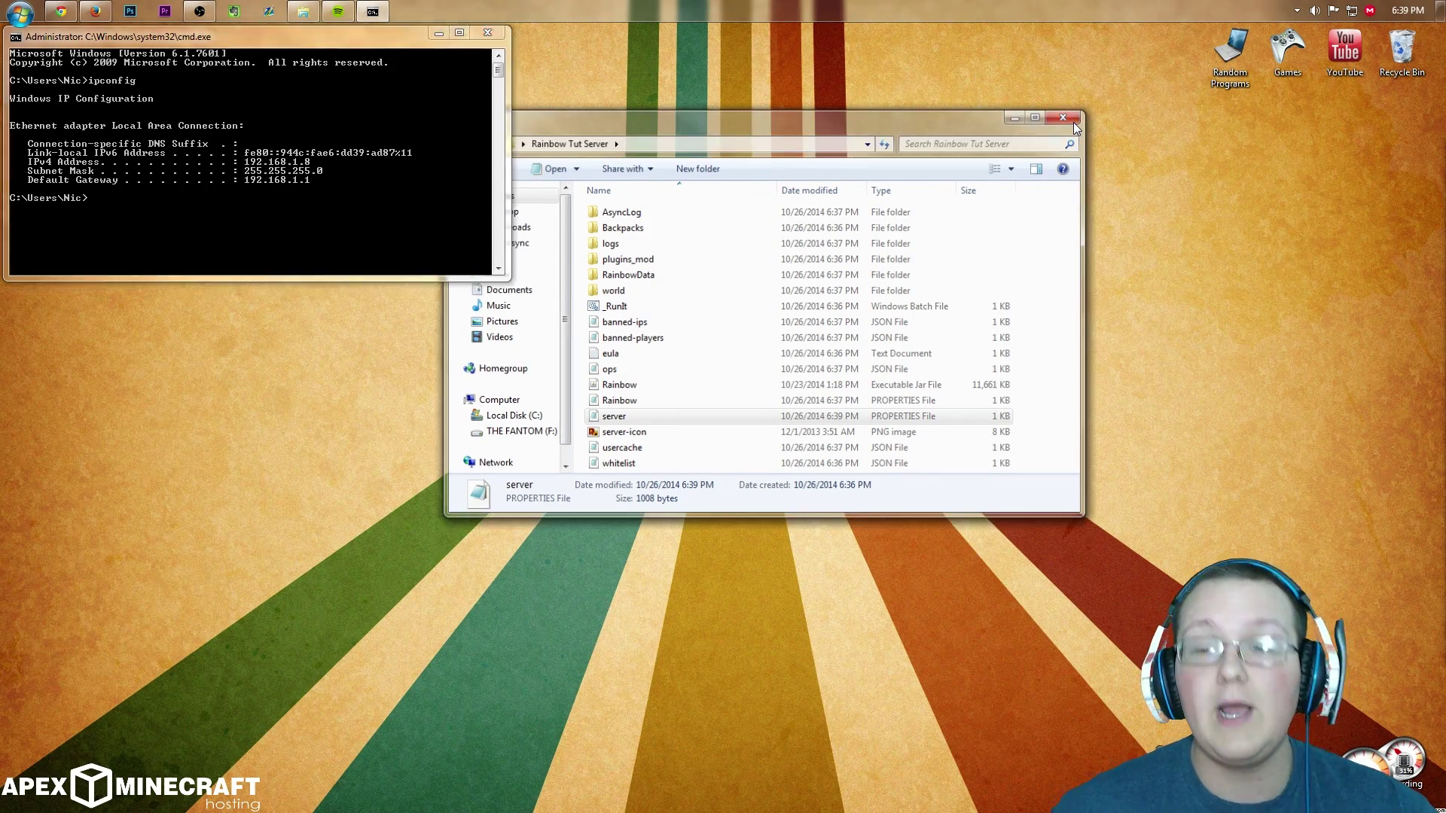
pyautogui.click(1074, 124)
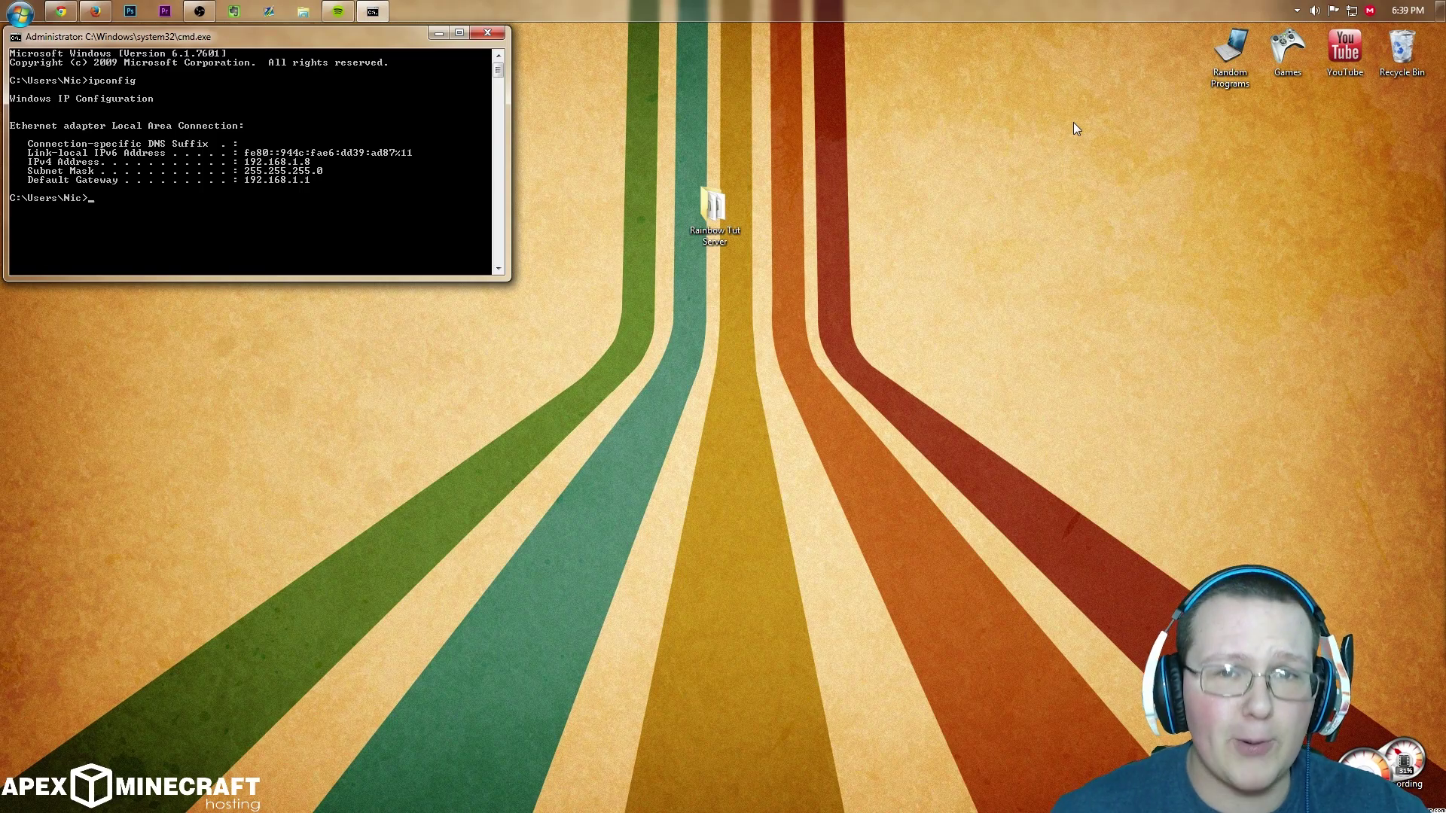
# Step: Switch to Chrome with an empty new tab and bring the command prompt with the ipconfig output in front of it
pyautogui.click(76, 9)
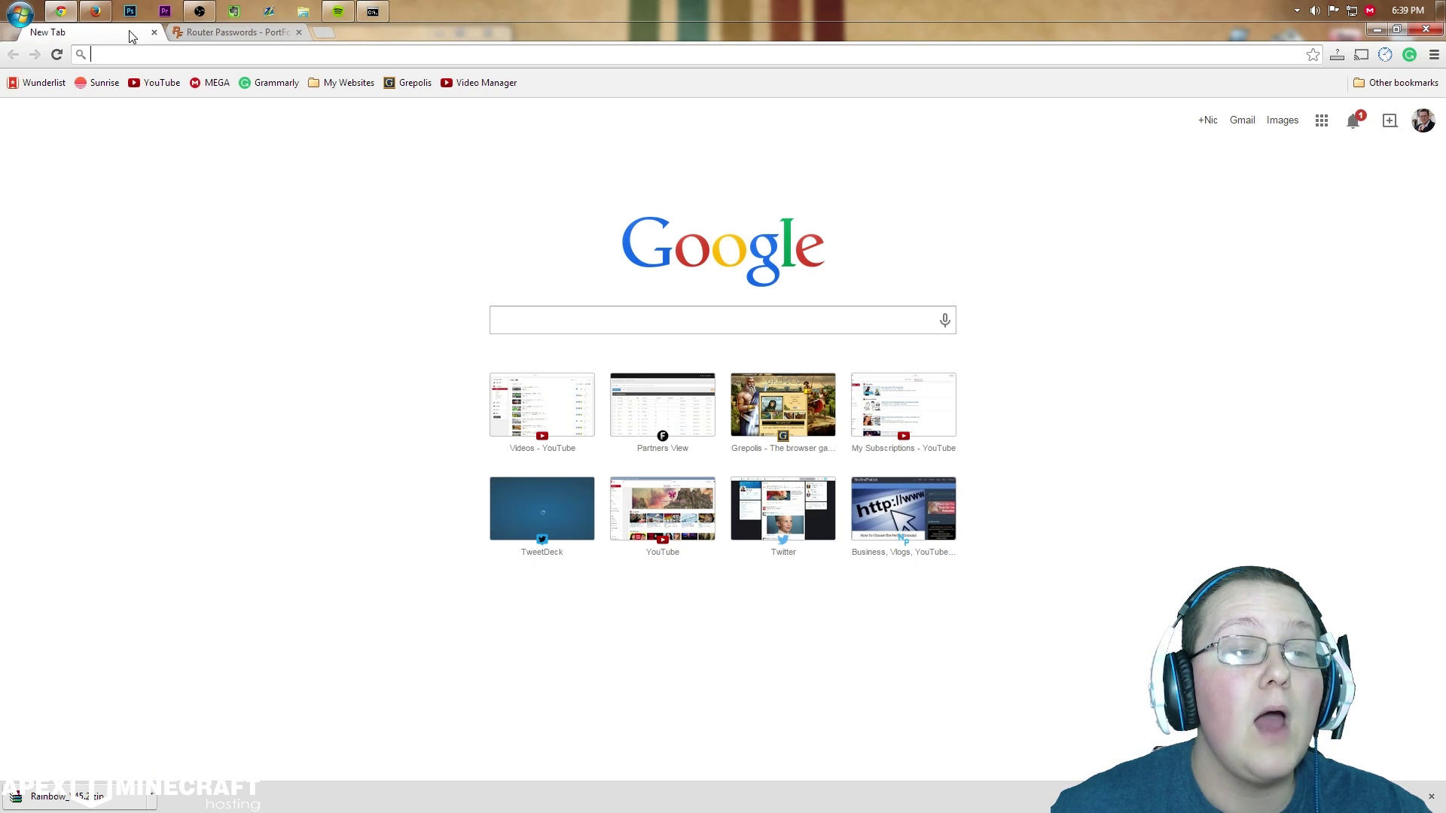
pyautogui.click(138, 32)
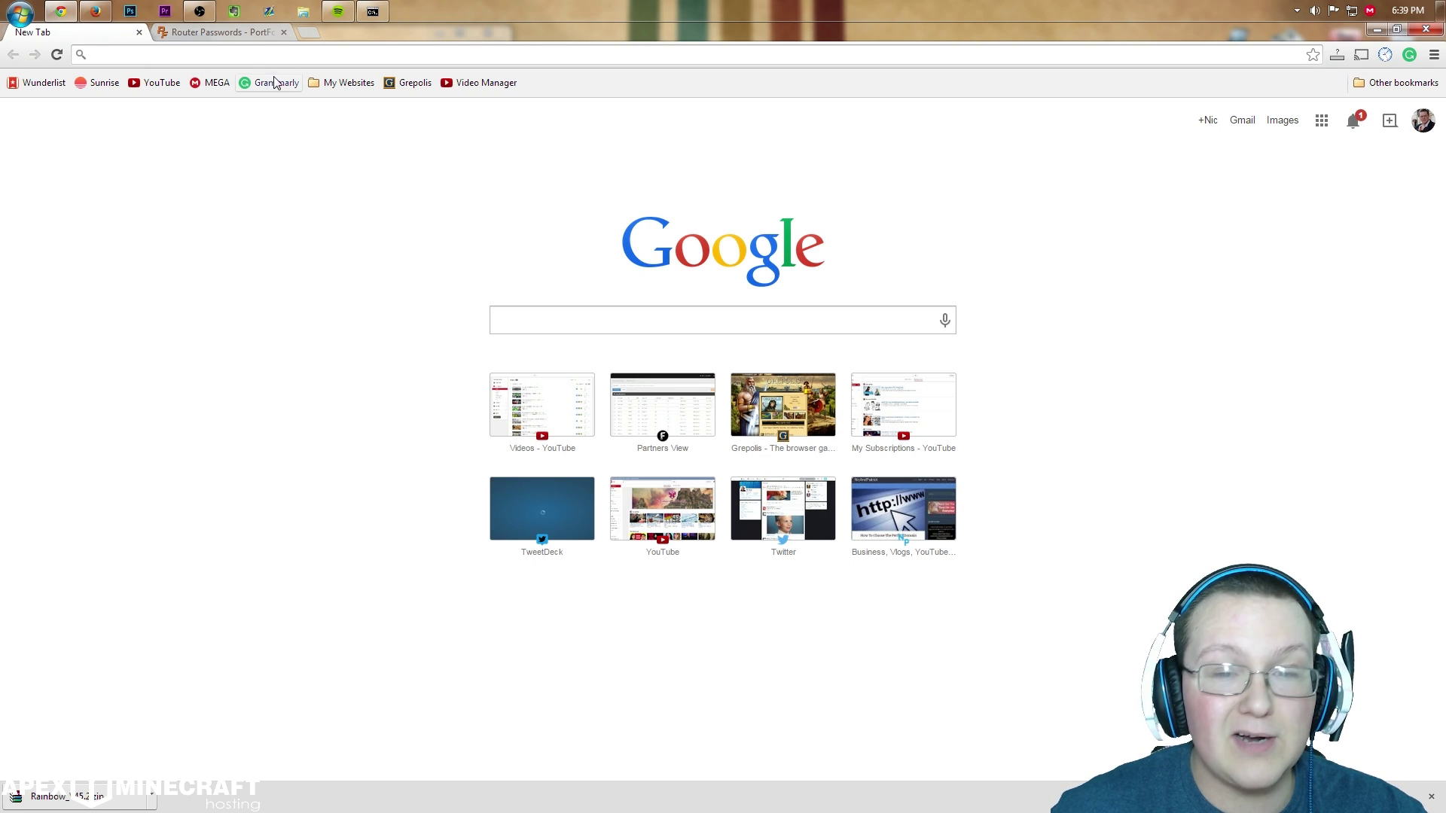
pyautogui.write('youtube.co')
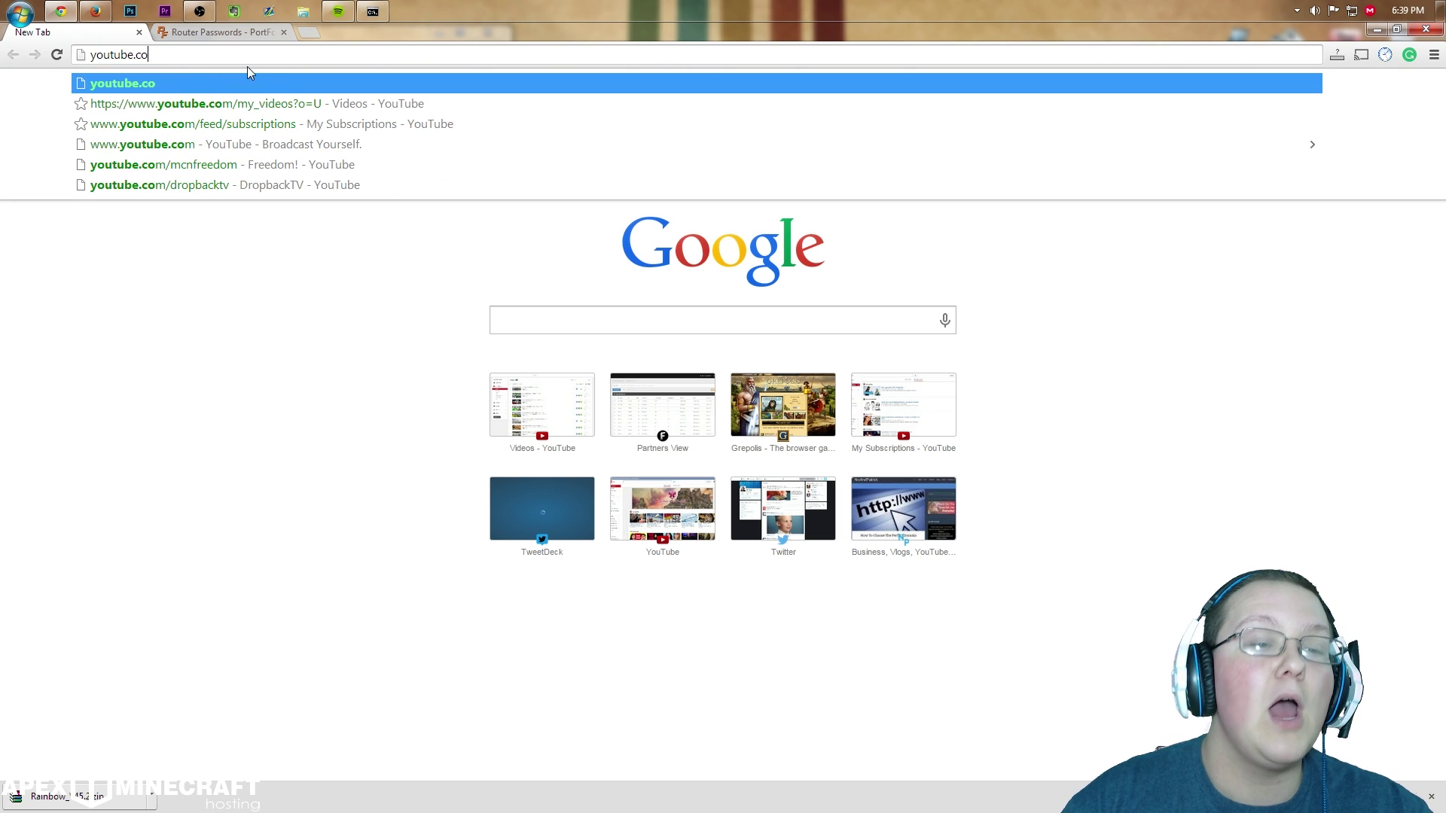
pyautogui.press('Escape')
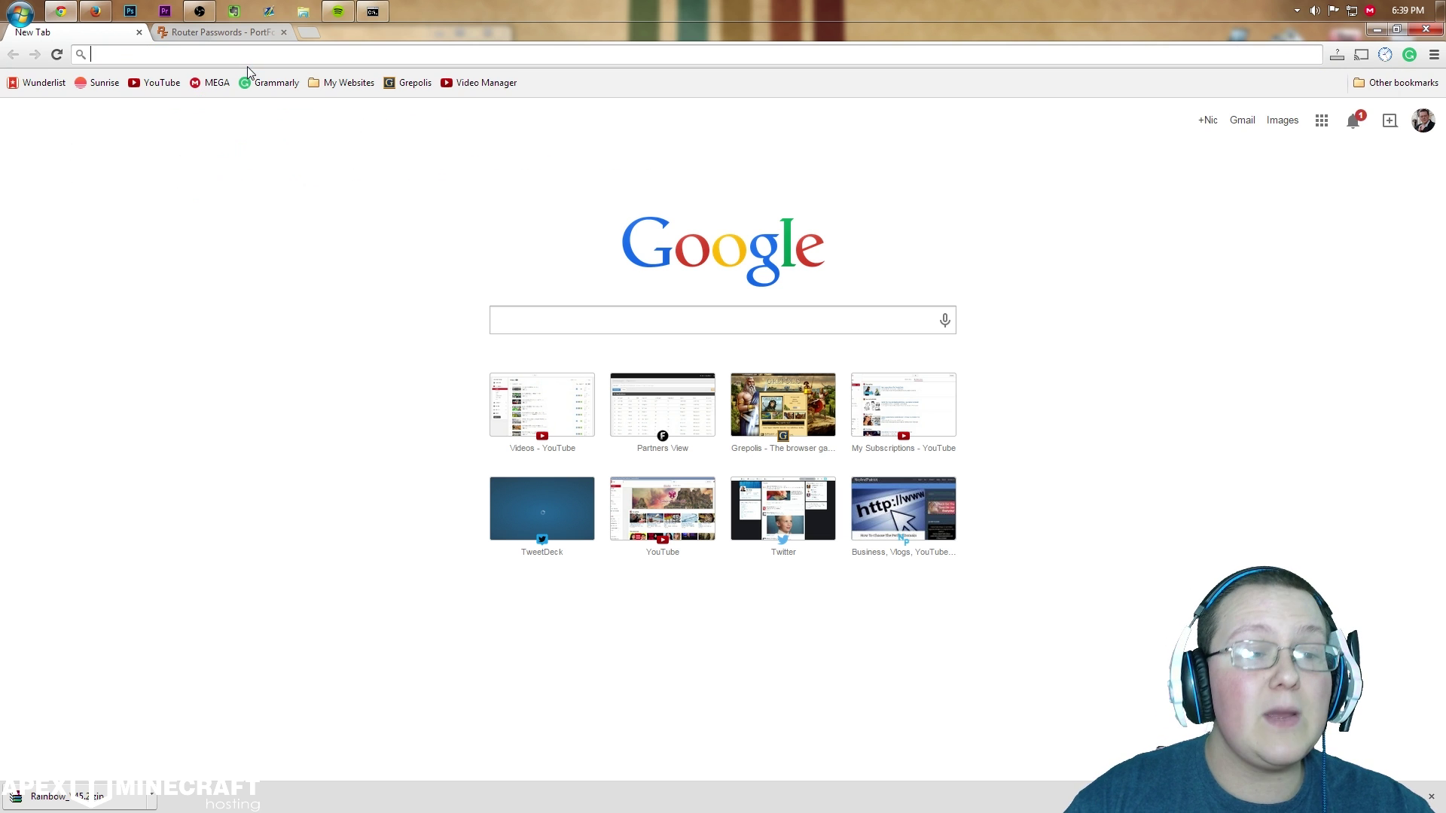
pyautogui.click(373, 11)
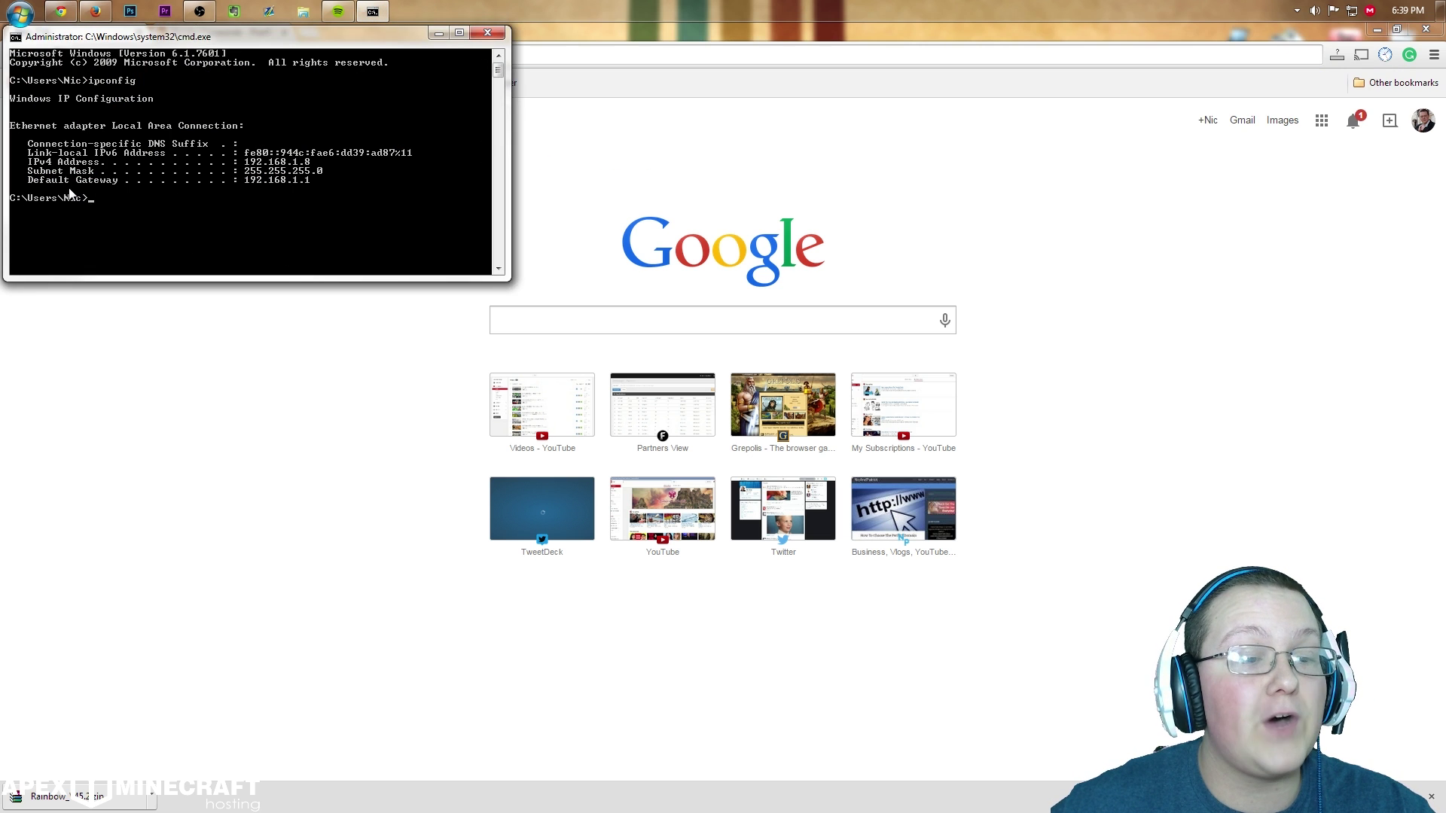